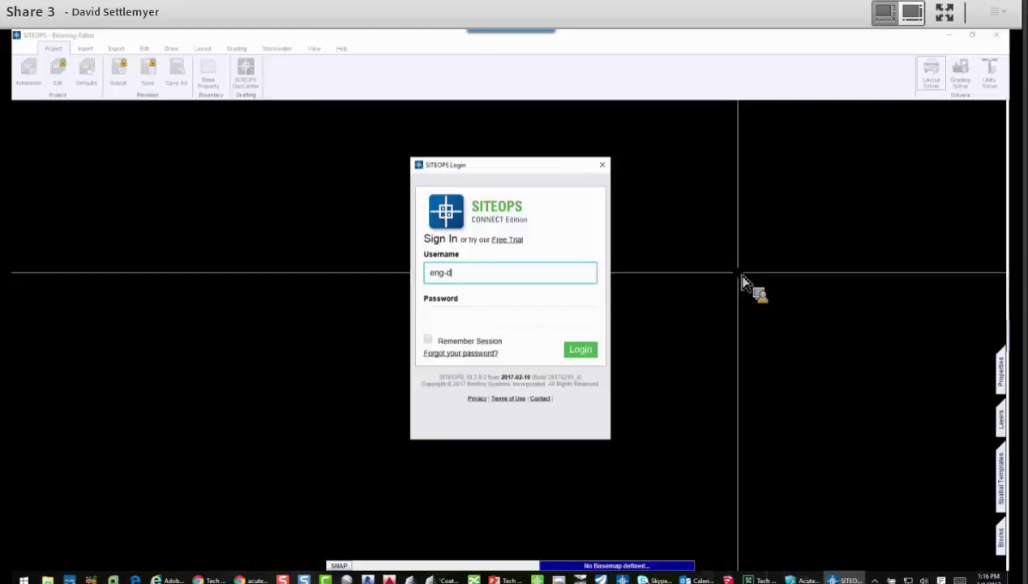
Enter a password and submit the first SITEOPS login attempt.
{"action": "key", "text": "Tab"}
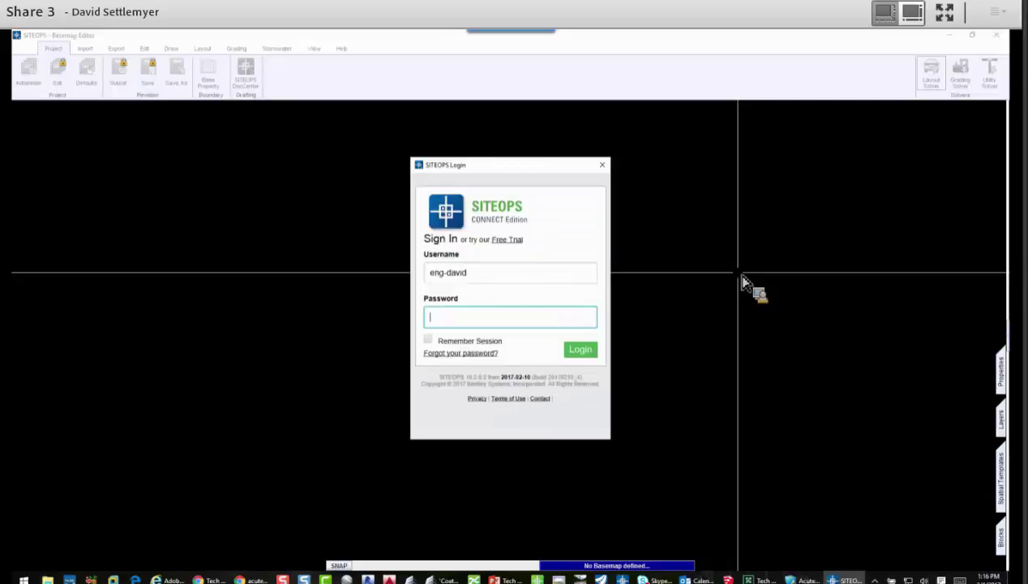
{"action": "type", "text": "abc"}
{"action": "key", "text": "BackSpace"}
{"action": "key", "text": "BackSpace"}
{"action": "key", "text": "BackSpace"}
{"action": "type", "text": "ab••••••••"}
{"action": "key", "text": "Return"}
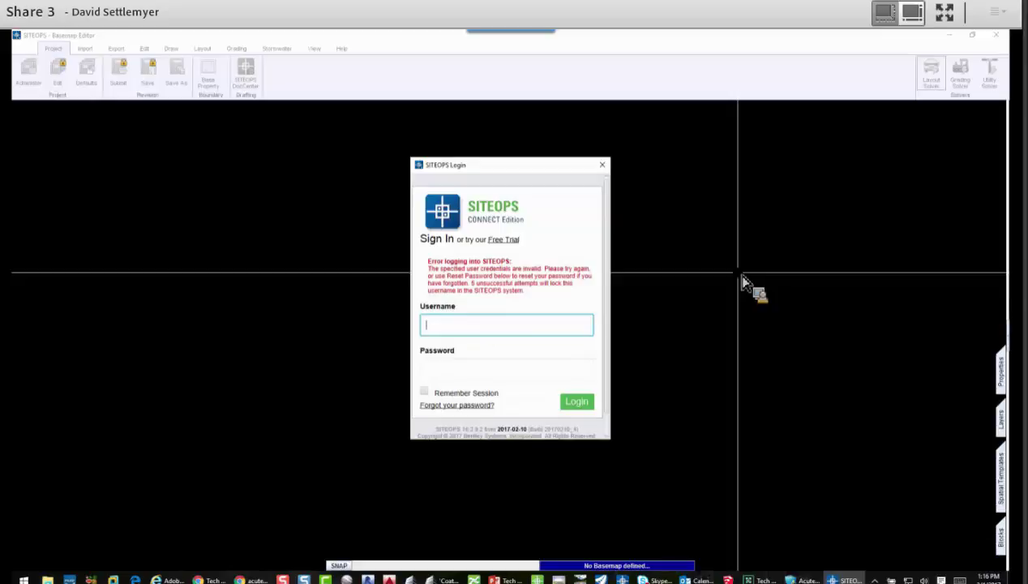
After the invalid-credentials error, re-enter the username and password and log in.
{"action": "type", "text": "augi_david"}
{"action": "key", "text": "Tab"}
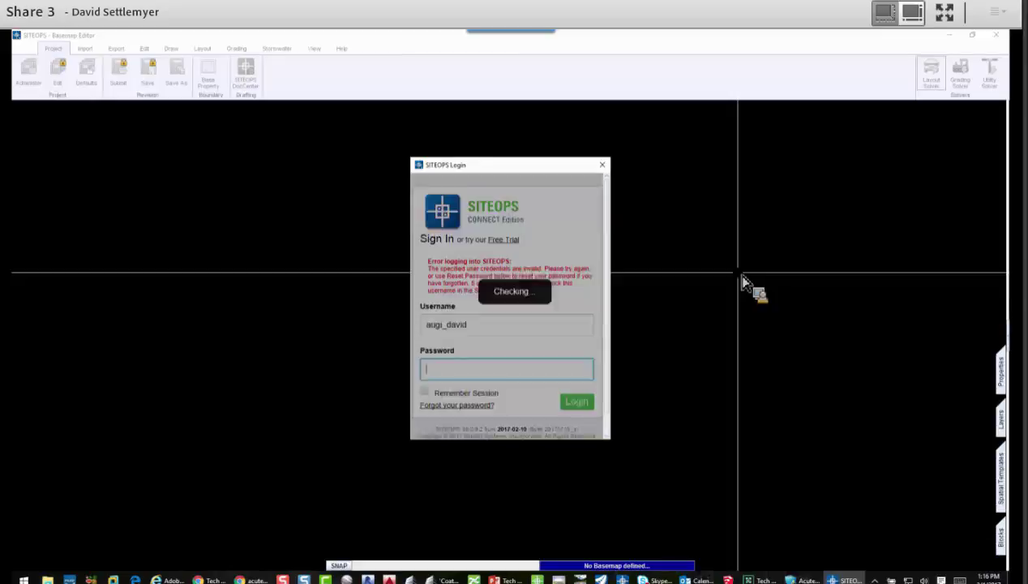
{"action": "type", "text": "••••••••••"}
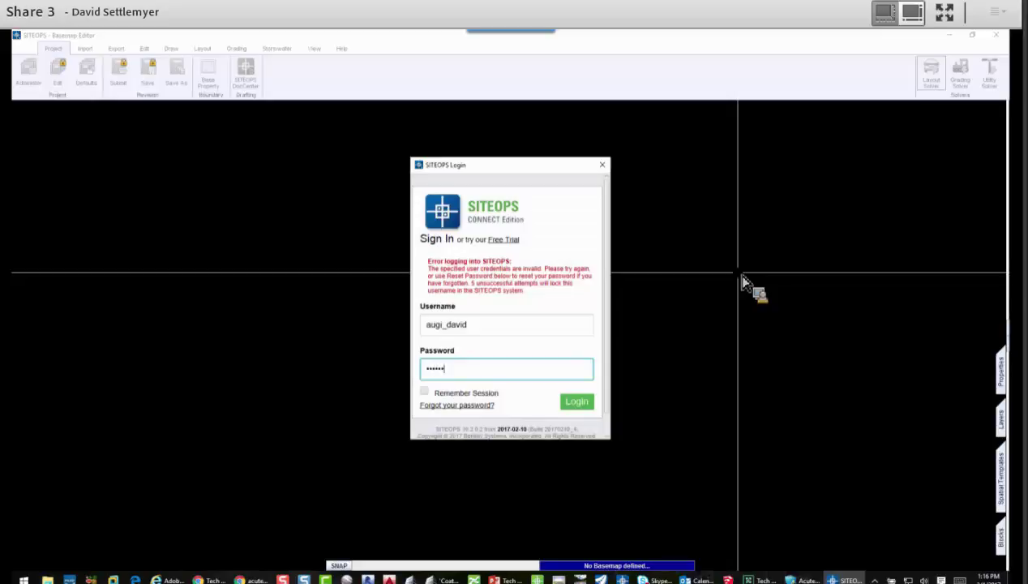
{"action": "key", "text": "Return"}
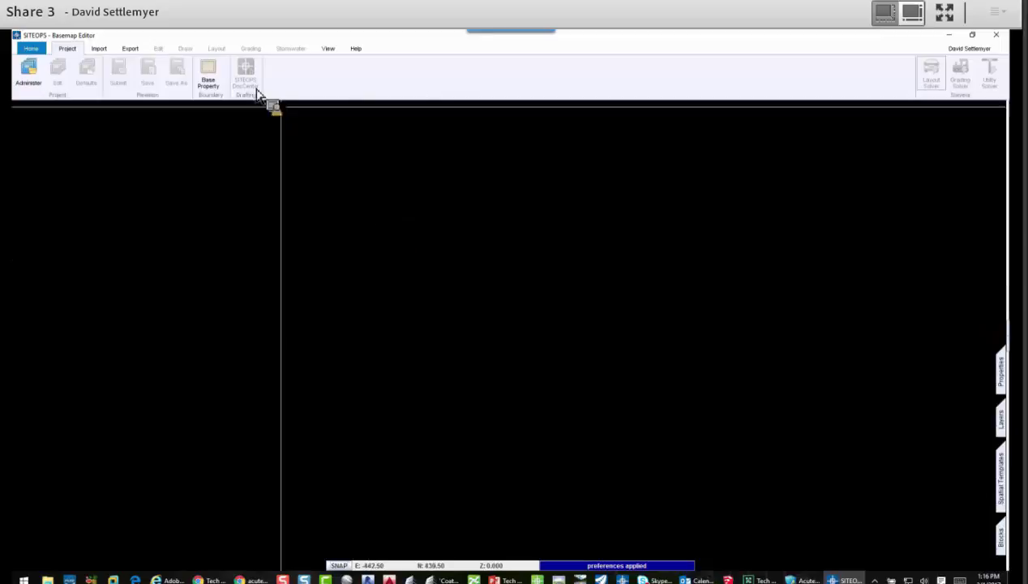
Load the Dummy project's base property, start Import 3MX Layer, then switch to the Helsinki model in the browser.
{"action": "left_click", "coordinate": [216, 77]}
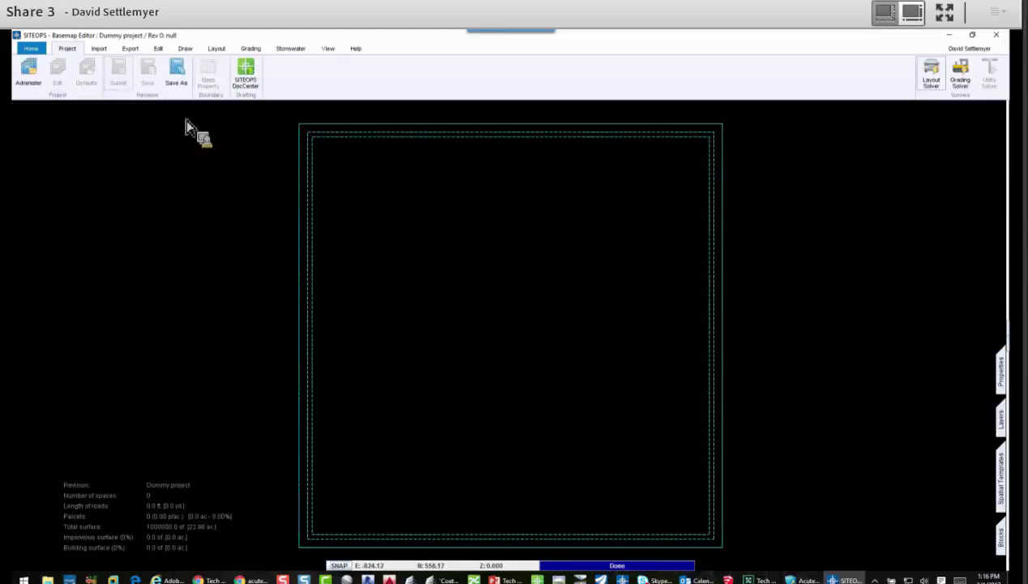
{"action": "left_click", "coordinate": [99, 49]}
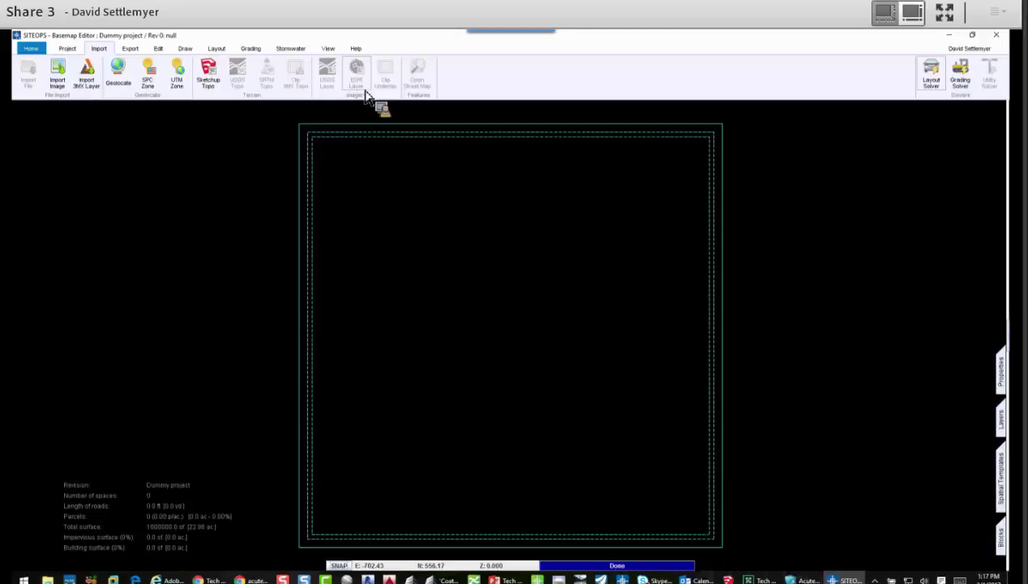
{"action": "left_click", "coordinate": [86, 76]}
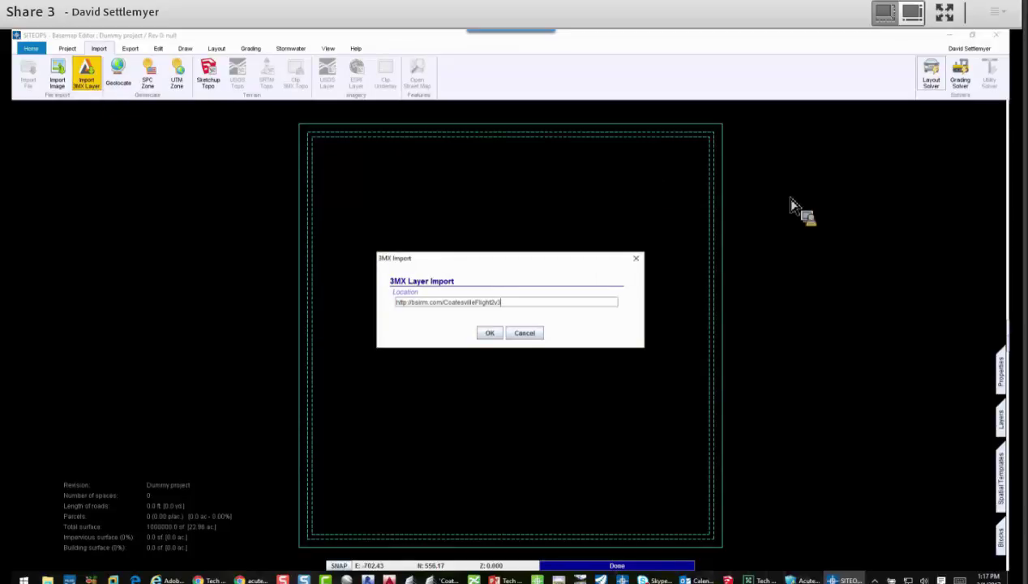
{"action": "key", "text": "alt+Tab"}
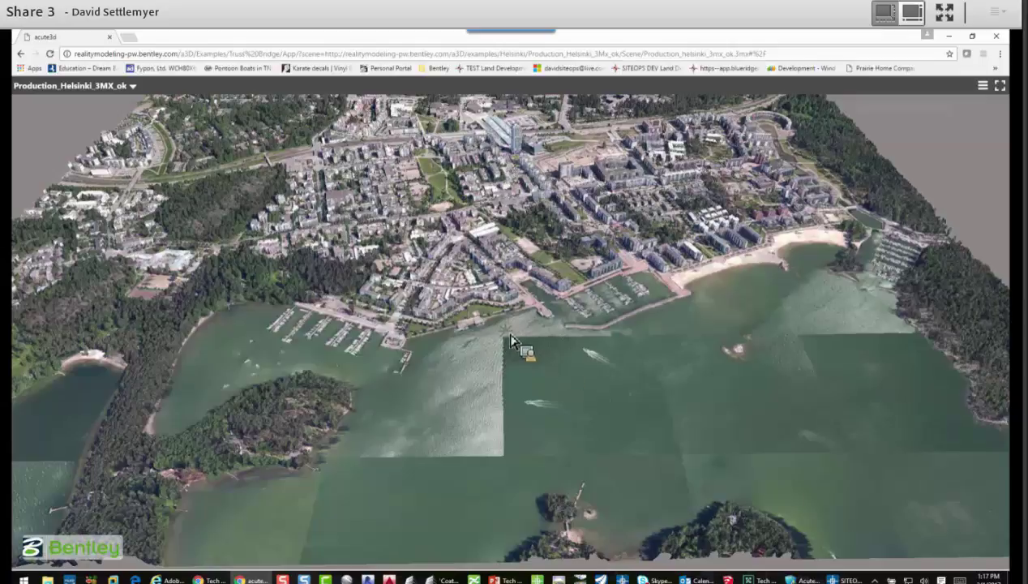
Zoom and orbit the Helsinki reality model to bring the harbour into view, then leave the browser.
{"action": "scroll", "coordinate": [511, 340], "scroll_direction": "down", "scroll_amount": 3}
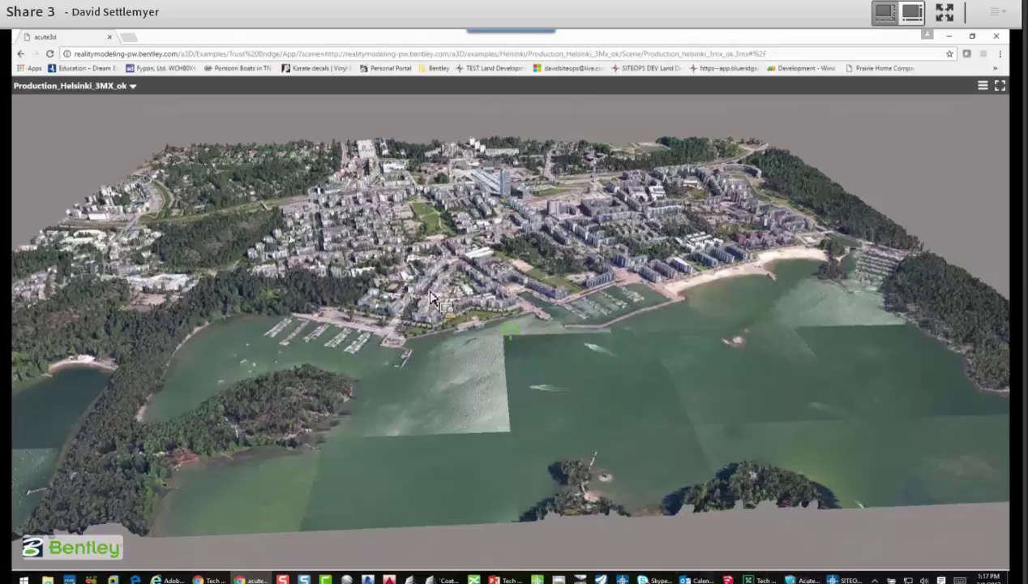
{"action": "scroll", "coordinate": [353, 300], "scroll_direction": "up", "scroll_amount": 5}
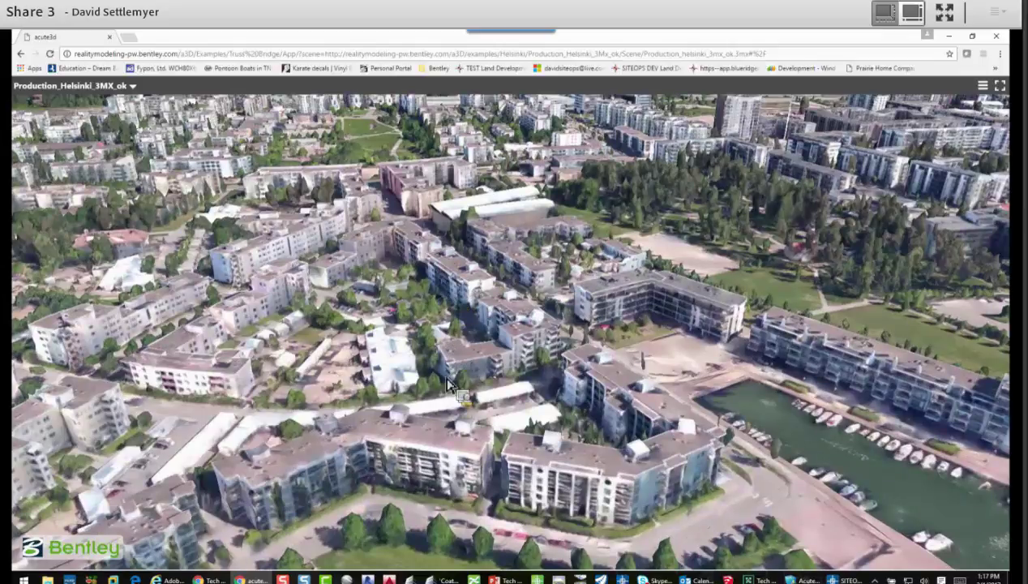
{"action": "scroll", "coordinate": [442, 417], "scroll_direction": "up", "scroll_amount": 3}
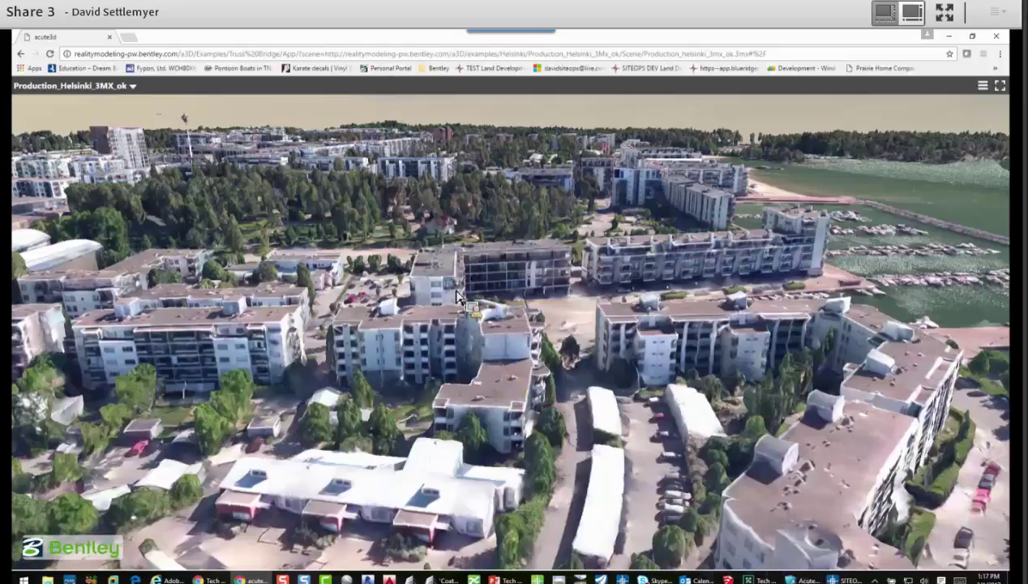
{"action": "left_click_drag", "start_coordinate": [461, 298], "coordinate": [357, 271]}
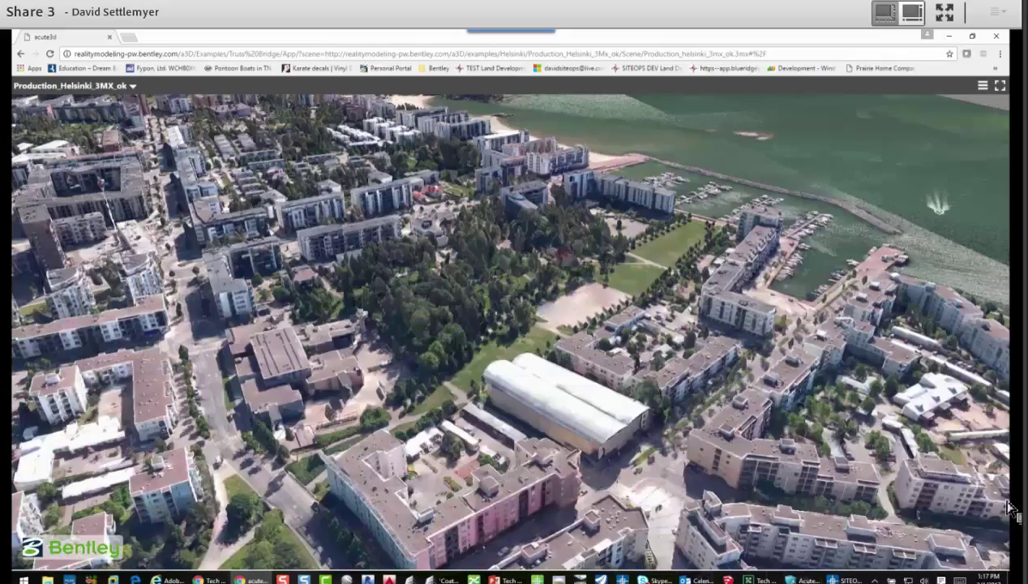
{"action": "key", "text": "alt+Tab"}
{"action": "key", "text": "alt+Tab"}
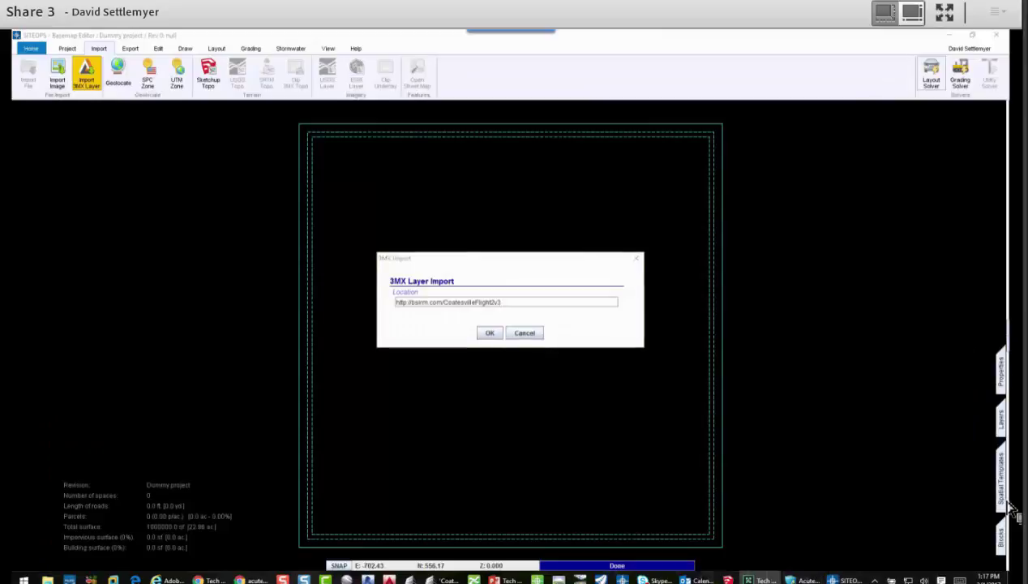
{"action": "key", "text": "alt+Tab"}
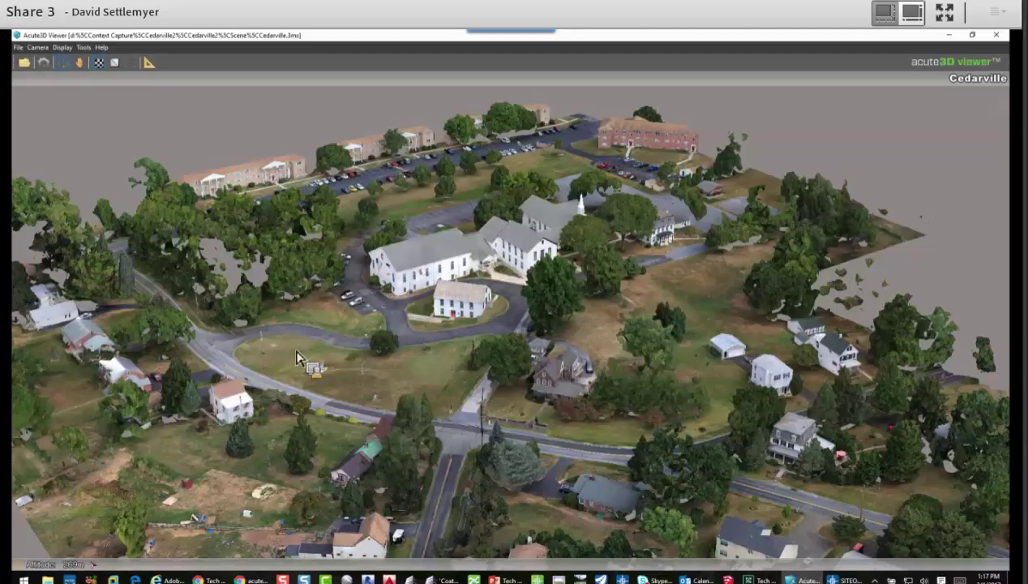
Tour the Cedarville mesh from street level and aerial overview, then minimize Acute3D Viewer.
{"action": "mouse_move", "coordinate": [356, 334]}
{"action": "left_mouse_down"}
{"action": "mouse_move", "coordinate": [365, 347]}
{"action": "mouse_move", "coordinate": [458, 375]}
{"action": "left_mouse_up"}
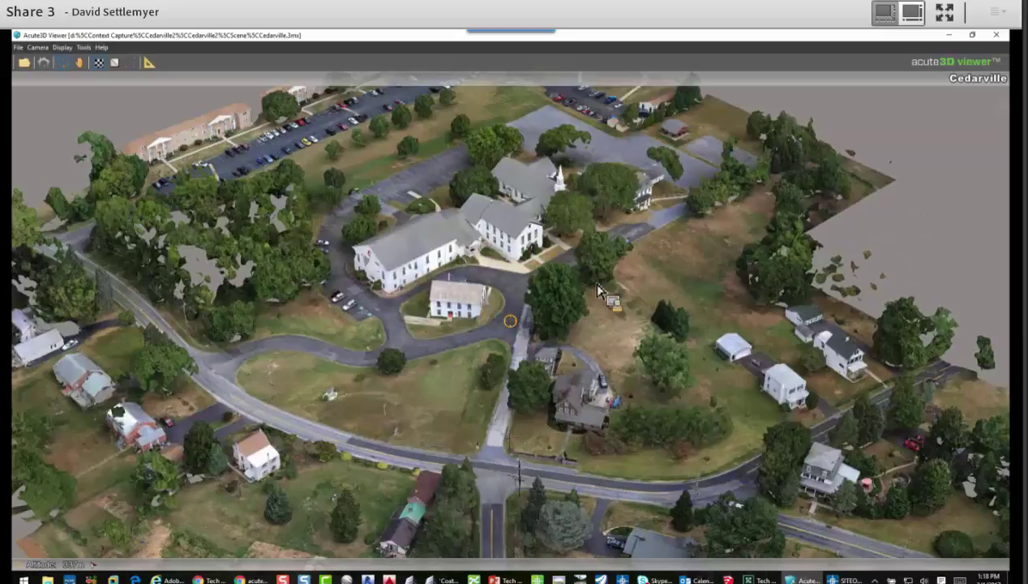
{"action": "scroll", "coordinate": [585, 328], "scroll_direction": "up", "scroll_amount": 5}
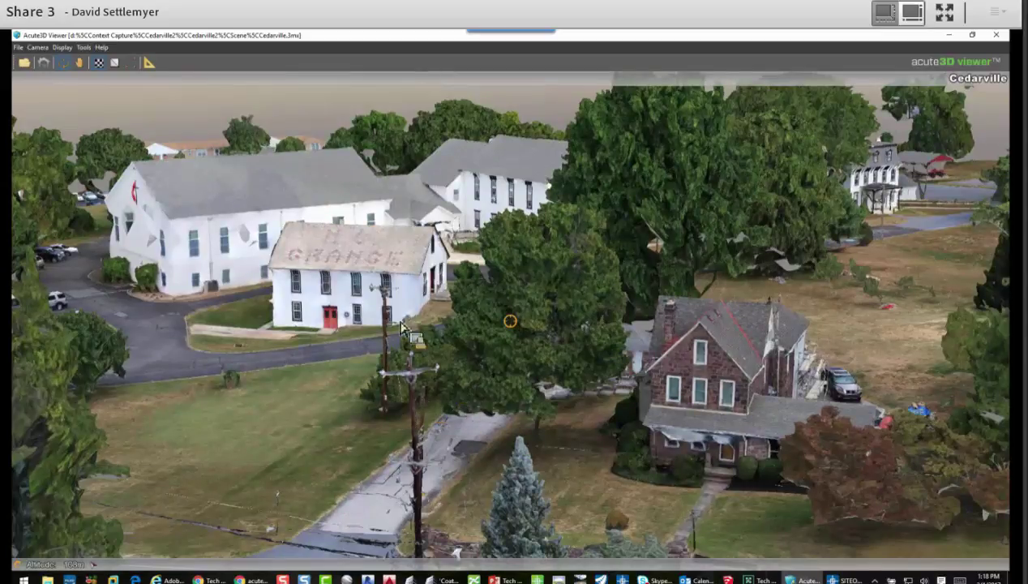
{"action": "left_click_drag", "start_coordinate": [312, 305], "coordinate": [464, 215]}
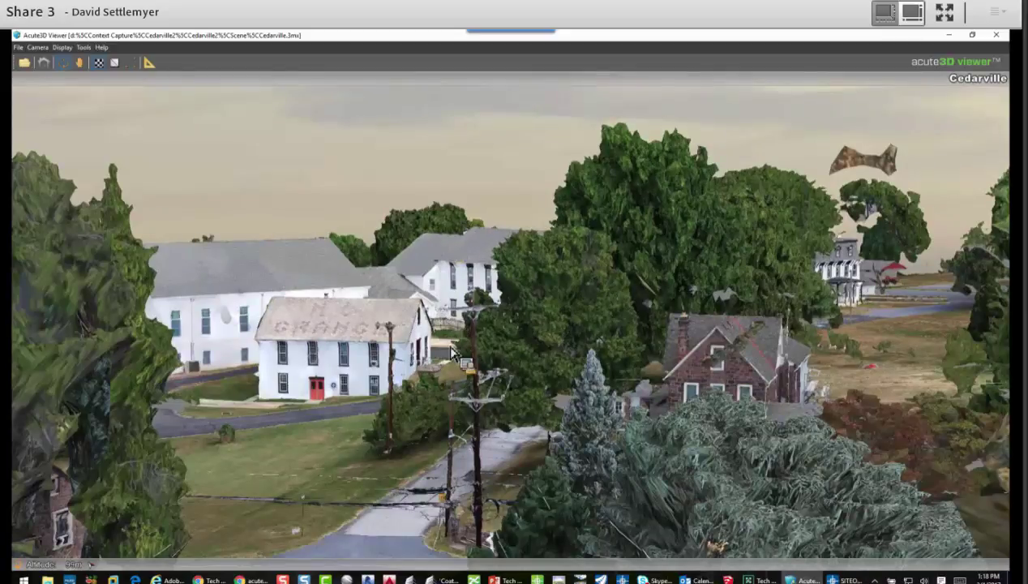
{"action": "key", "text": "Home"}
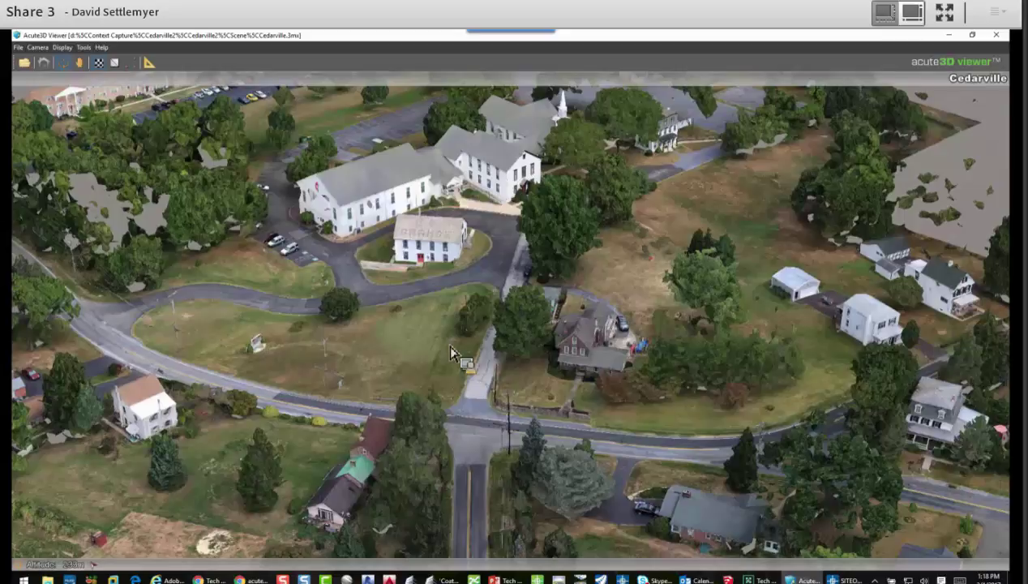
{"action": "scroll", "coordinate": [451, 412], "scroll_direction": "up", "scroll_amount": 2}
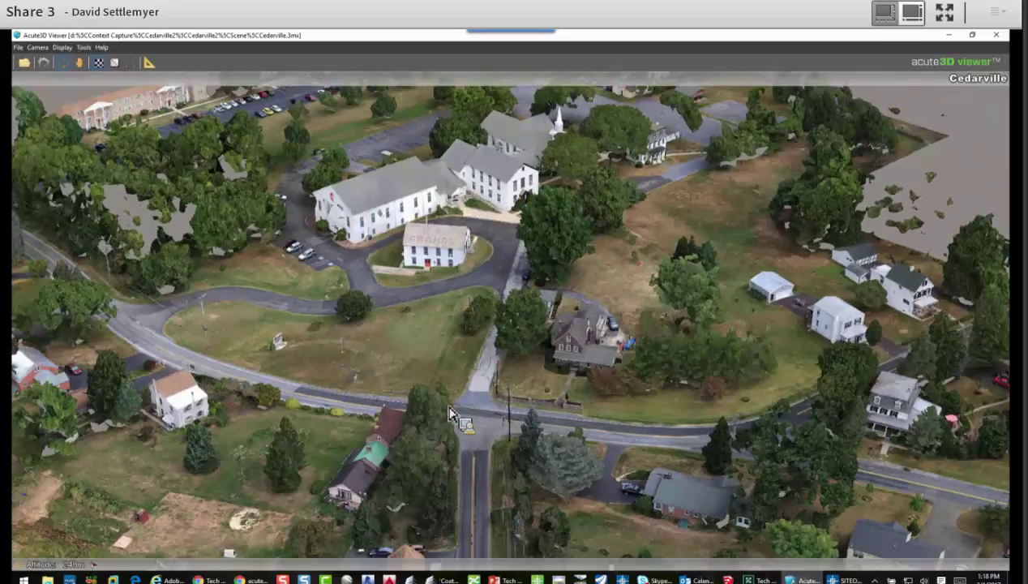
{"action": "scroll", "coordinate": [451, 412], "scroll_direction": "down", "scroll_amount": 2}
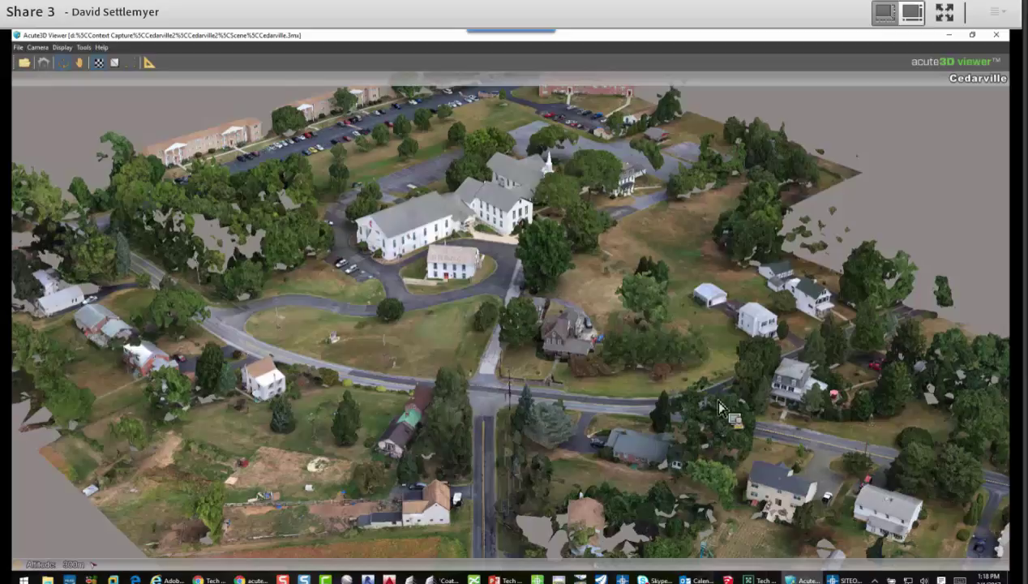
{"action": "key", "text": "Left"}
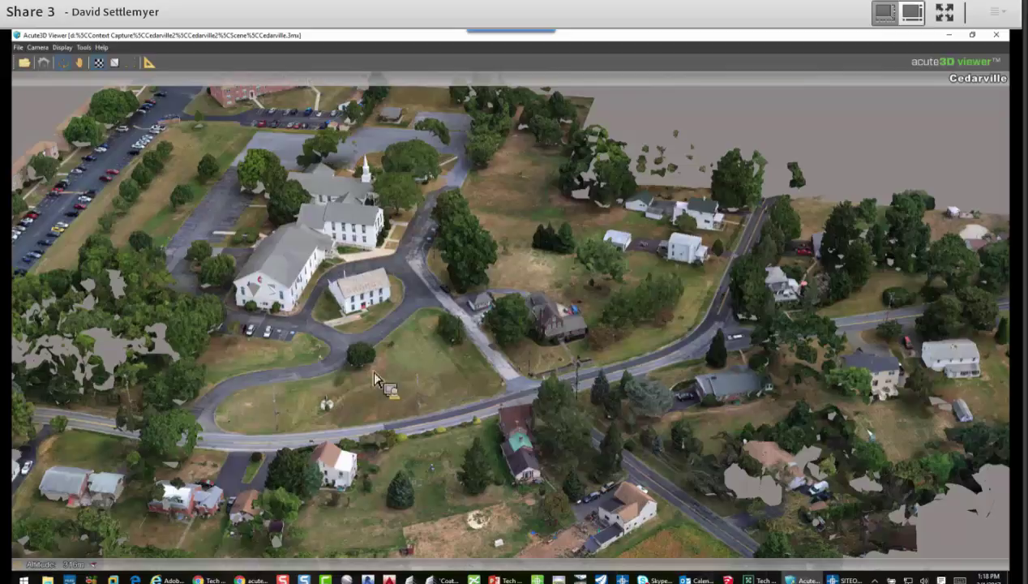
{"action": "left_click", "coordinate": [947, 35]}
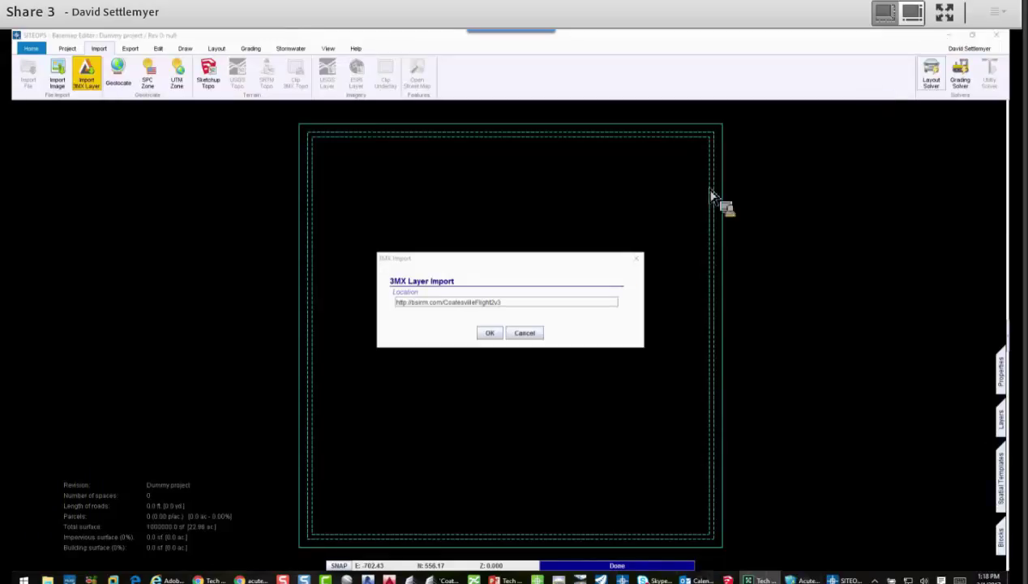
Confirm the CoatesvilleFlight2v3 3MX layer import and zoom around the imported mesh.
{"action": "left_click", "coordinate": [493, 333]}
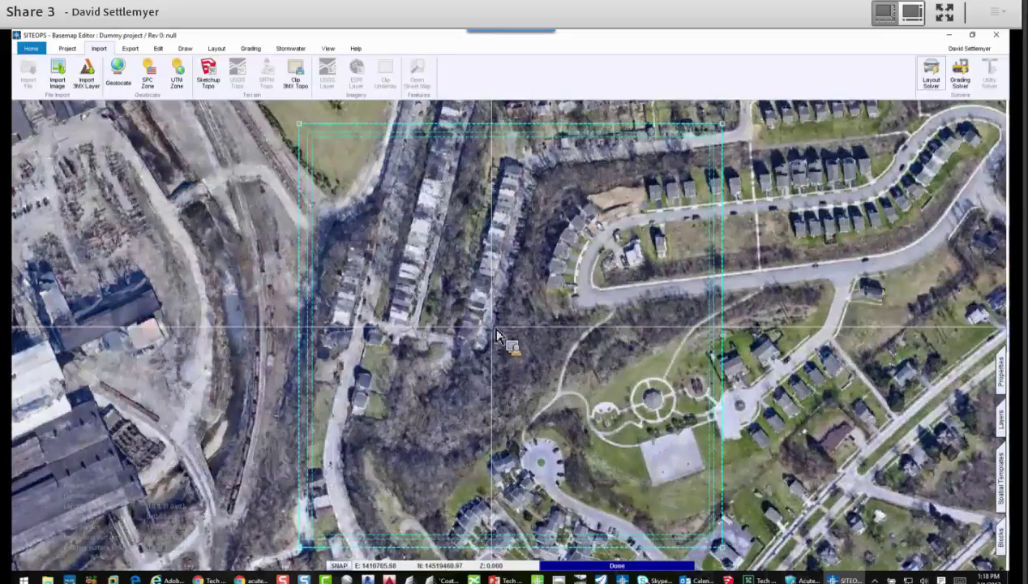
{"action": "scroll", "coordinate": [496, 343], "scroll_direction": "down", "scroll_amount": 2}
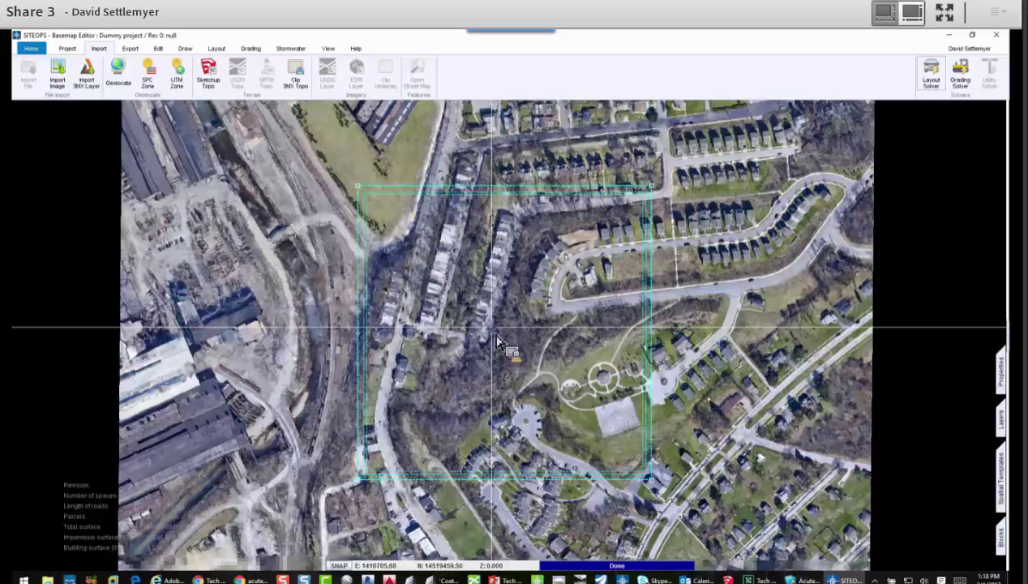
{"action": "scroll", "coordinate": [497, 343], "scroll_direction": "down", "scroll_amount": 3}
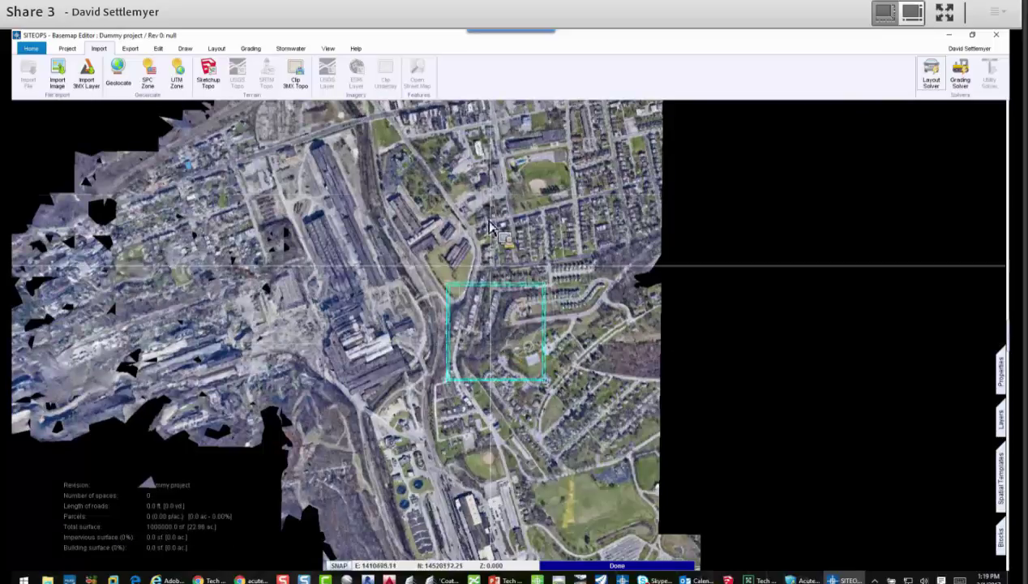
{"action": "scroll", "coordinate": [383, 187], "scroll_direction": "up", "scroll_amount": 2}
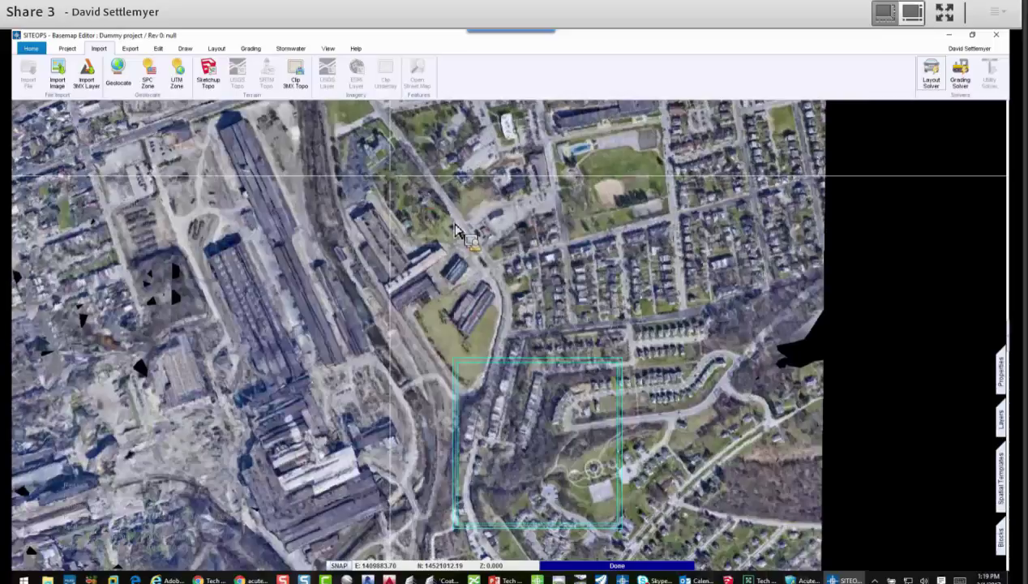
{"action": "scroll", "coordinate": [458, 227], "scroll_direction": "up", "scroll_amount": 2}
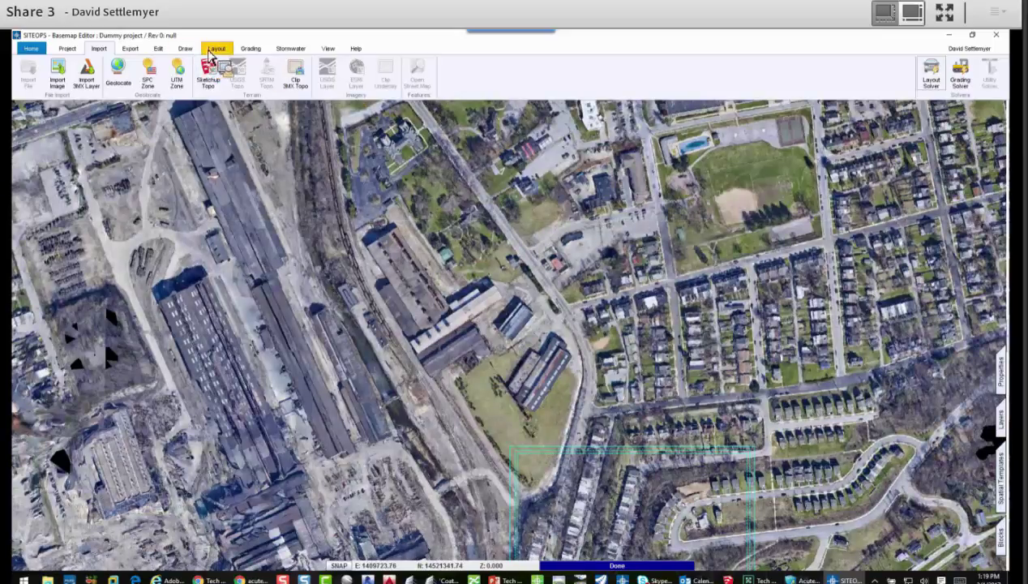
Pick the rail-yard parcel outline as Property Boundary, accept the replacement warning, and zoom to check it.
{"action": "left_click", "coordinate": [209, 52]}
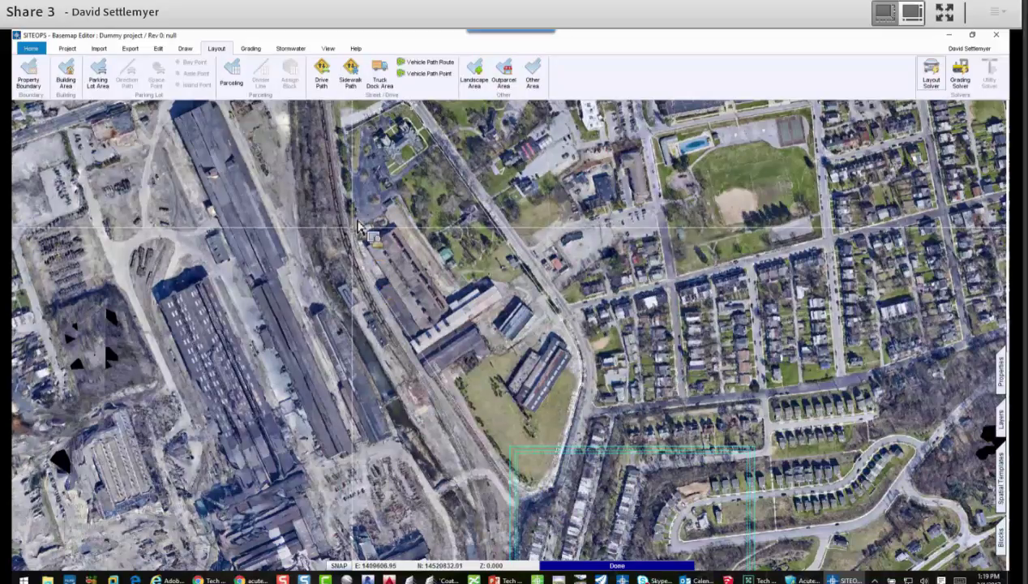
{"action": "left_click", "coordinate": [347, 128]}
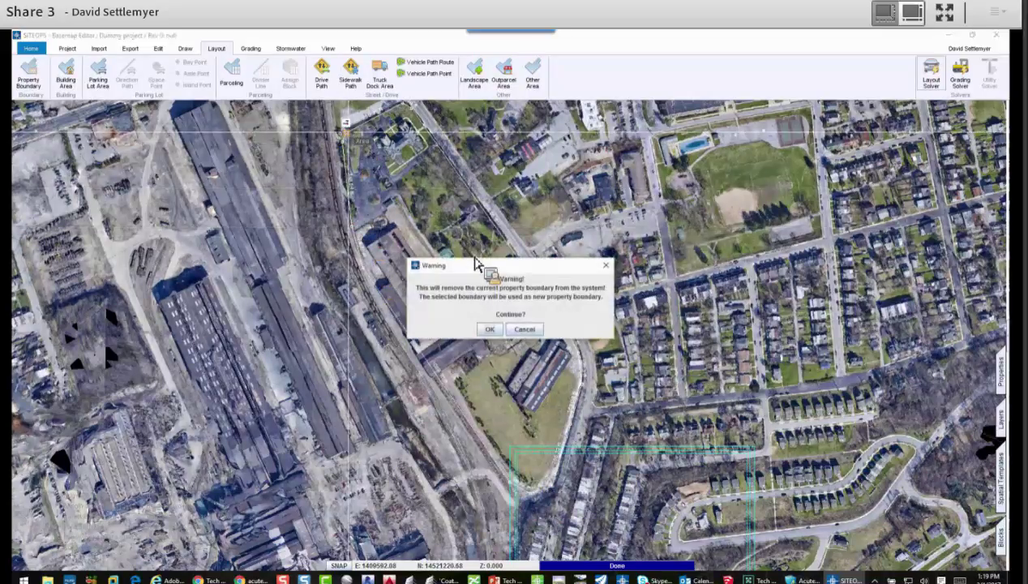
{"action": "left_click", "coordinate": [490, 329]}
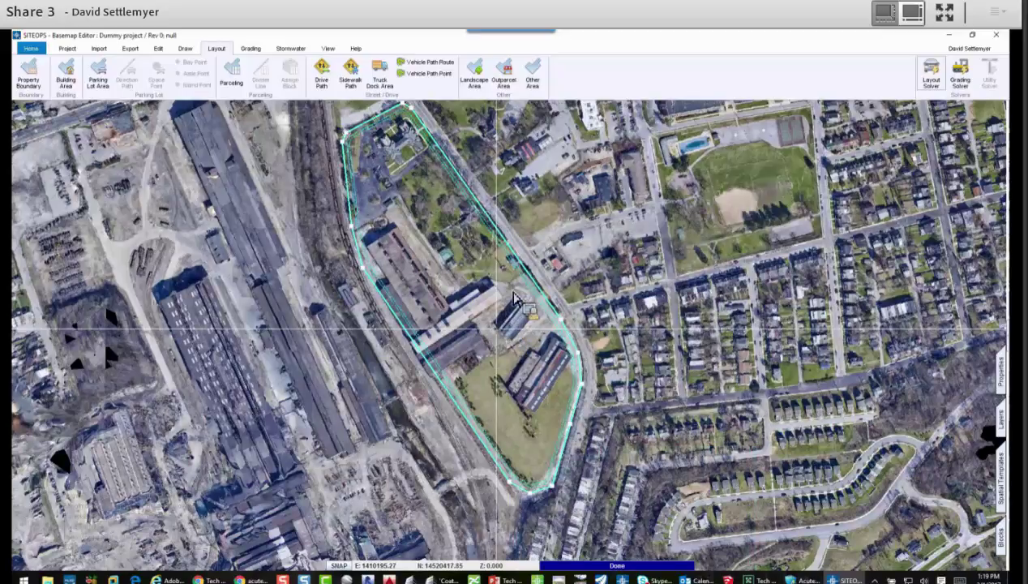
{"action": "scroll", "coordinate": [512, 299], "scroll_direction": "up", "scroll_amount": 1}
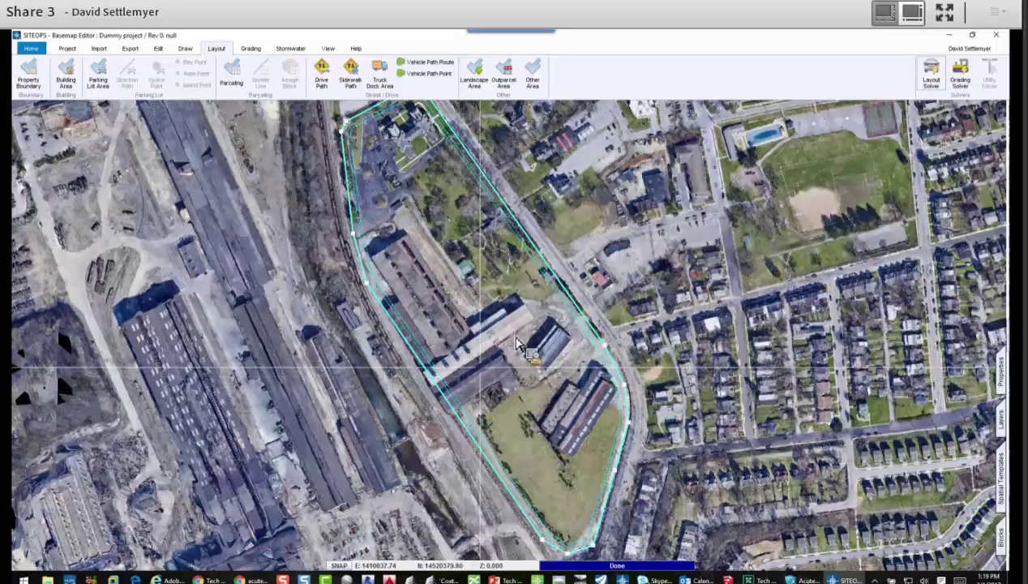
{"action": "scroll", "coordinate": [519, 344], "scroll_direction": "down", "scroll_amount": 1}
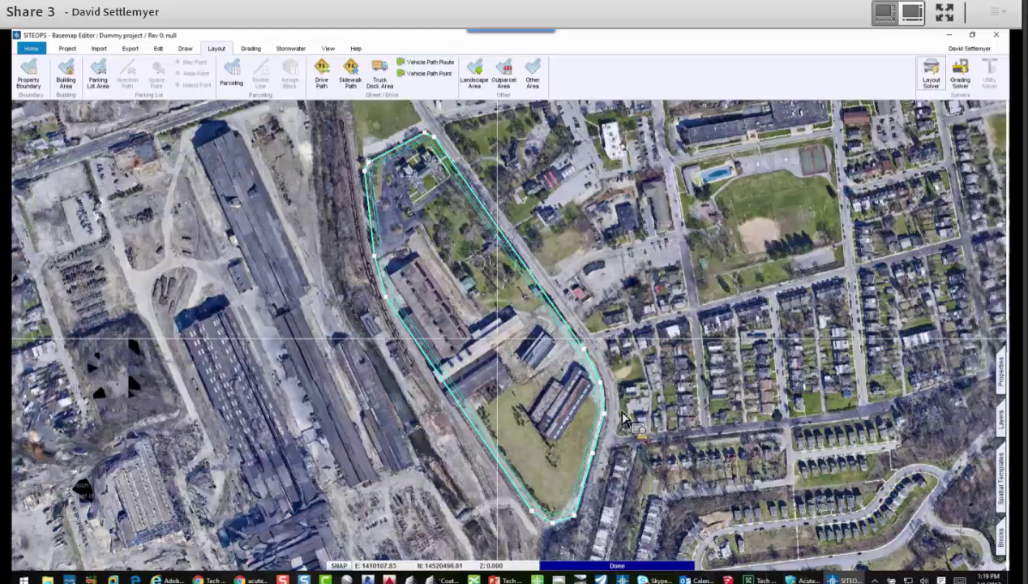
{"action": "scroll", "coordinate": [699, 332], "scroll_direction": "up", "scroll_amount": 4}
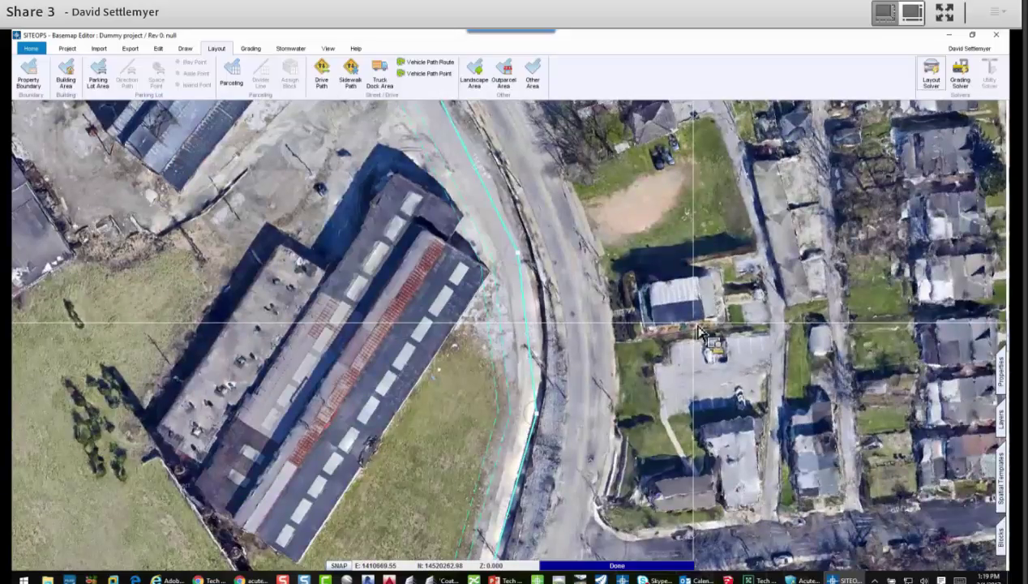
{"action": "scroll", "coordinate": [699, 333], "scroll_direction": "down", "scroll_amount": 5}
{"action": "scroll", "coordinate": [699, 321], "scroll_direction": "up", "scroll_amount": 1}
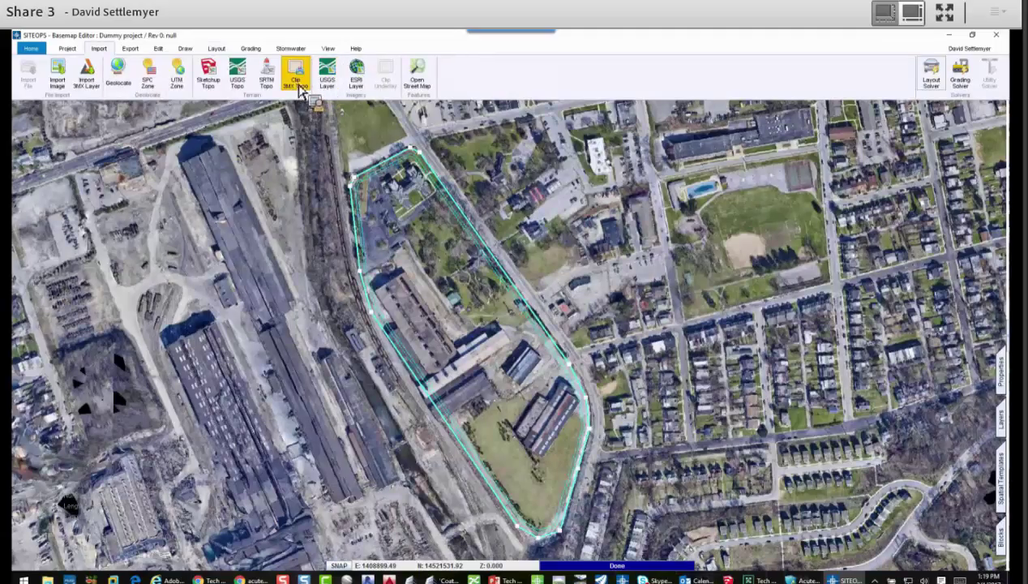
Run Clip 3MX Topo to clip the reality mesh to the property boundary.
{"action": "left_click", "coordinate": [300, 86]}
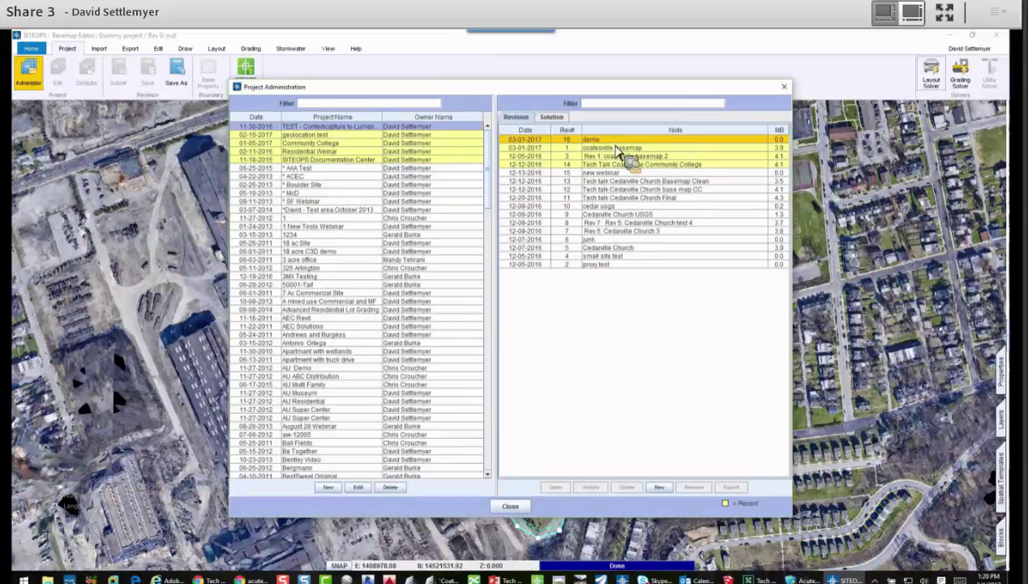
Open the coatesville basemap revision, hide 3MX Layer and show Area Grading.
{"action": "left_click", "coordinate": [614, 147]}
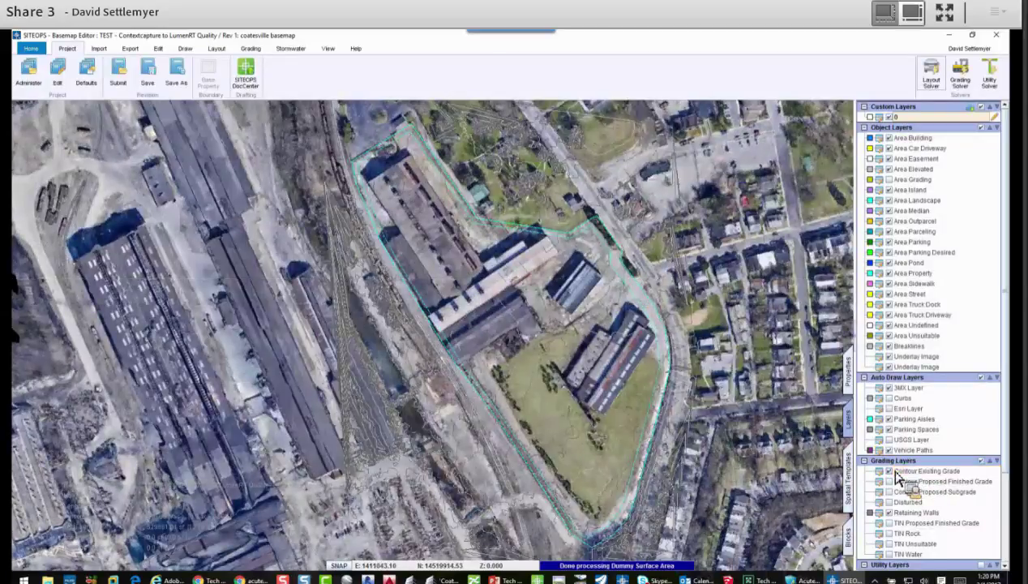
{"action": "left_click", "coordinate": [888, 388]}
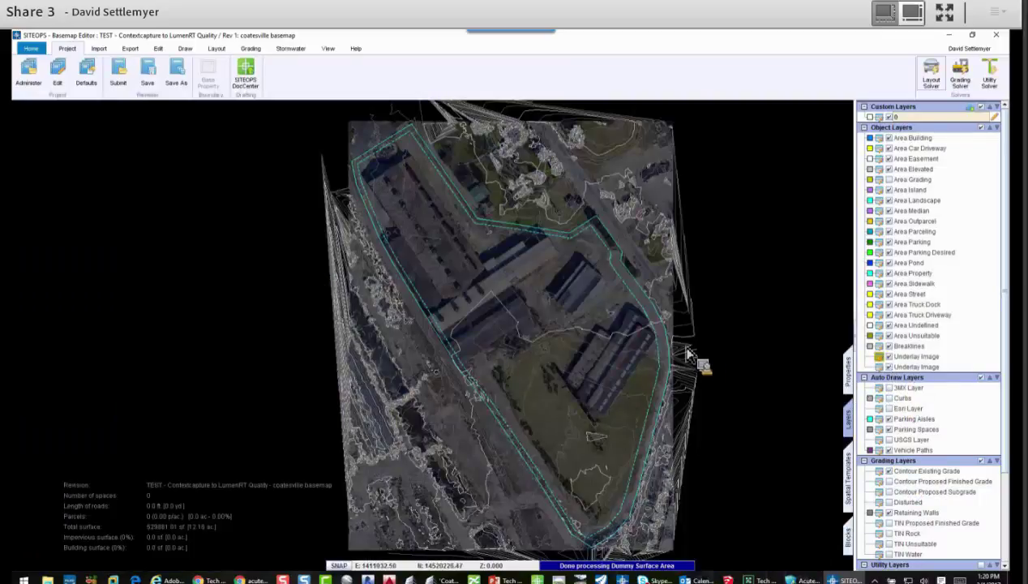
{"action": "left_click", "coordinate": [889, 180]}
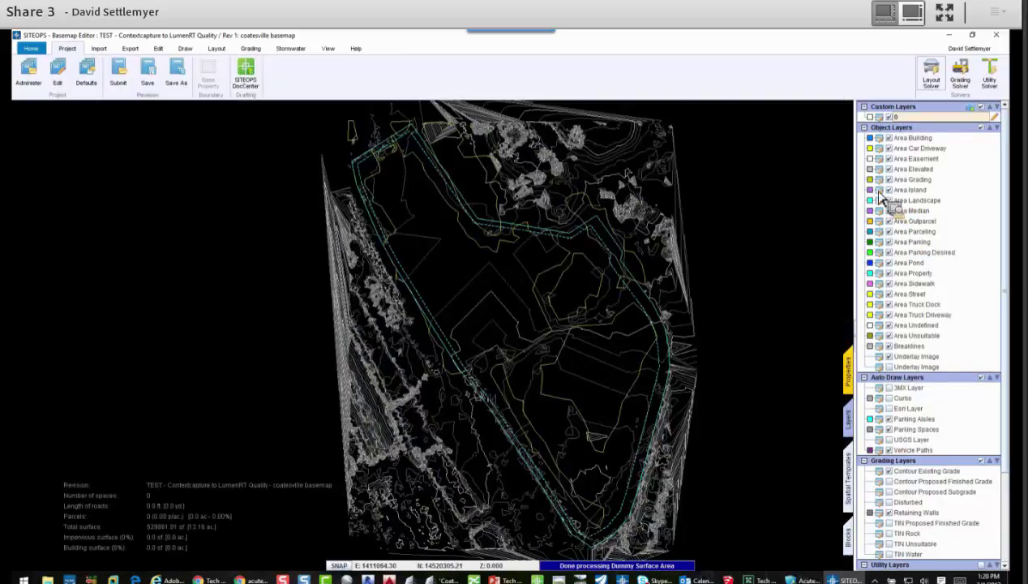
{"action": "left_click", "coordinate": [600, 370]}
{"action": "scroll", "coordinate": [525, 342], "scroll_direction": "up", "scroll_amount": 3}
{"action": "scroll", "coordinate": [523, 342], "scroll_direction": "up", "scroll_amount": 2}
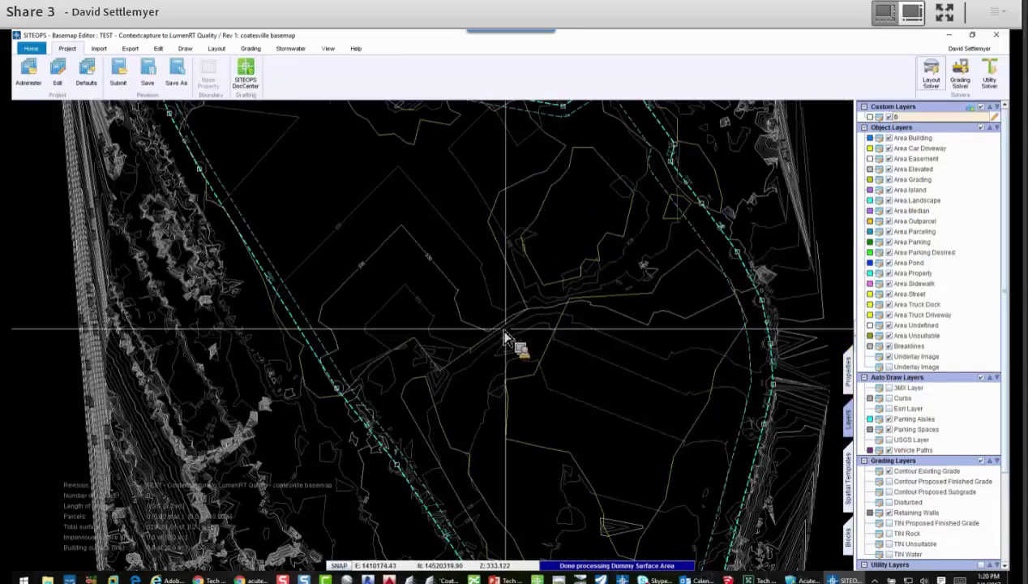
Preview the site grading in 3D, close it, and select the south-end grading area.
{"action": "left_click", "coordinate": [958, 86]}
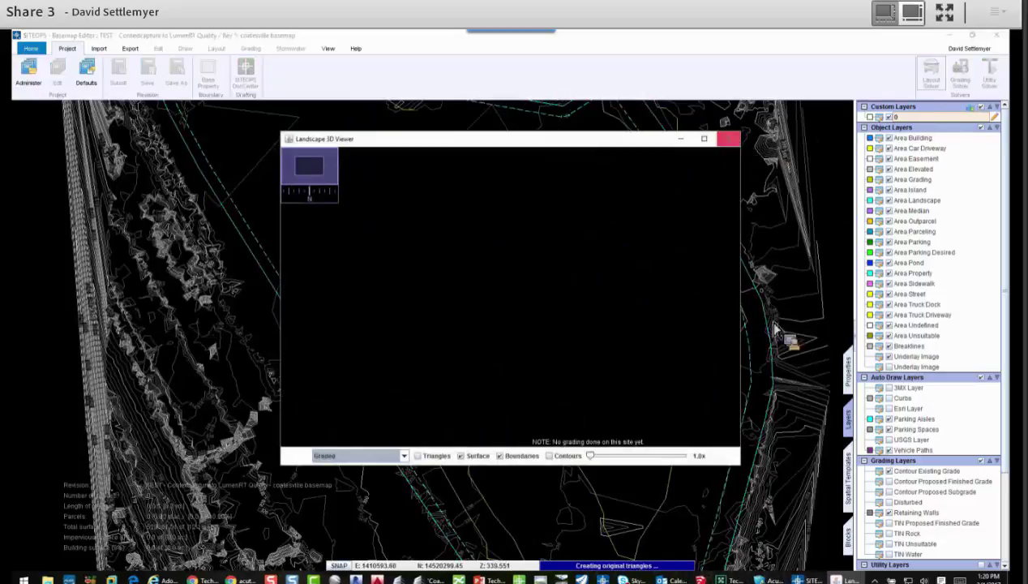
{"action": "left_click", "coordinate": [727, 138]}
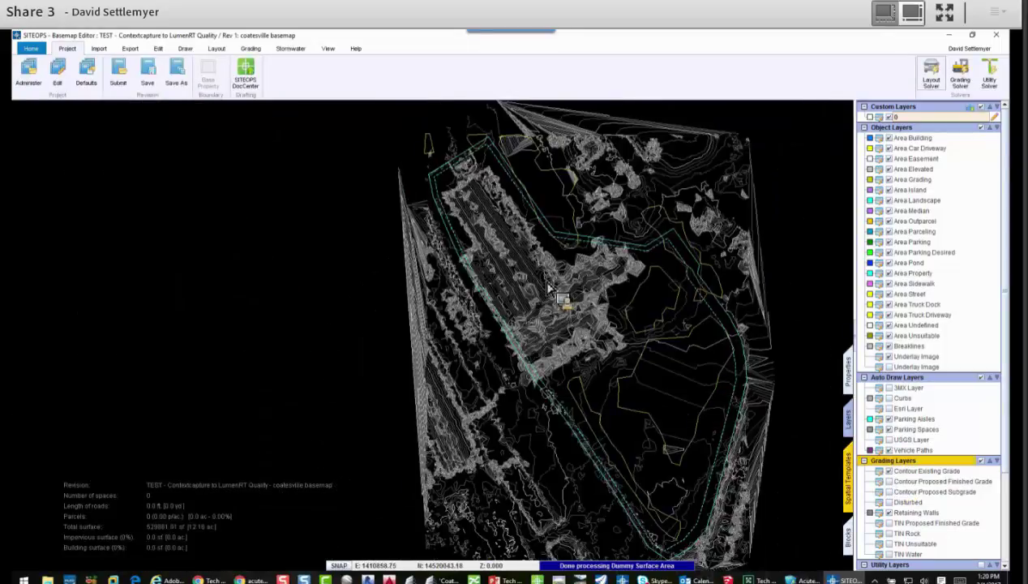
{"action": "scroll", "coordinate": [547, 286], "scroll_direction": "up", "scroll_amount": 3}
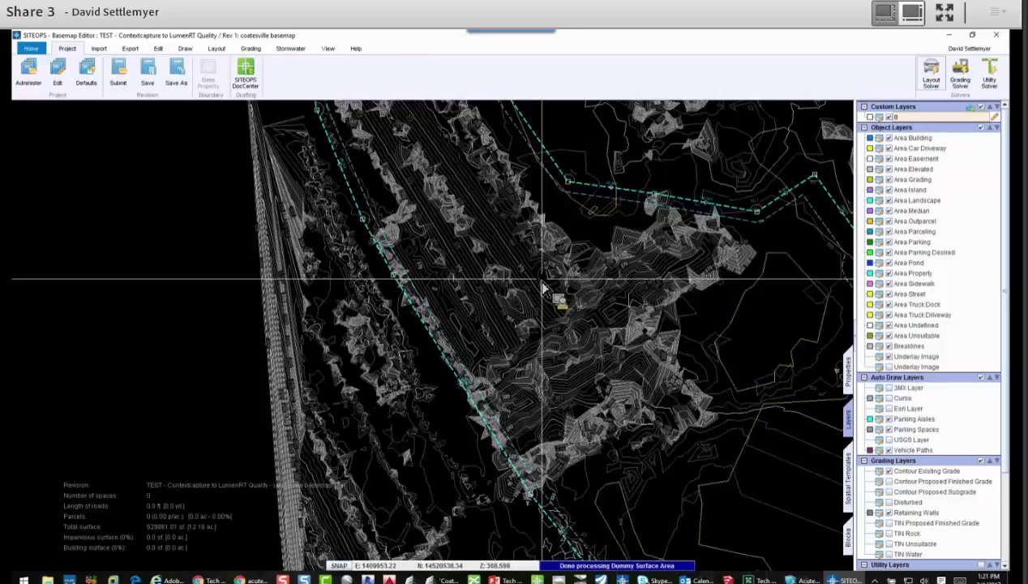
{"action": "mouse_move", "coordinate": [856, 468]}
{"action": "left_mouse_down"}
{"action": "mouse_move", "coordinate": [895, 483]}
{"action": "mouse_move", "coordinate": [893, 369]}
{"action": "mouse_move", "coordinate": [904, 386]}
{"action": "mouse_move", "coordinate": [804, 396]}
{"action": "mouse_move", "coordinate": [671, 453]}
{"action": "mouse_move", "coordinate": [685, 458]}
{"action": "mouse_move", "coordinate": [895, 479]}
{"action": "mouse_move", "coordinate": [487, 300]}
{"action": "left_mouse_up"}
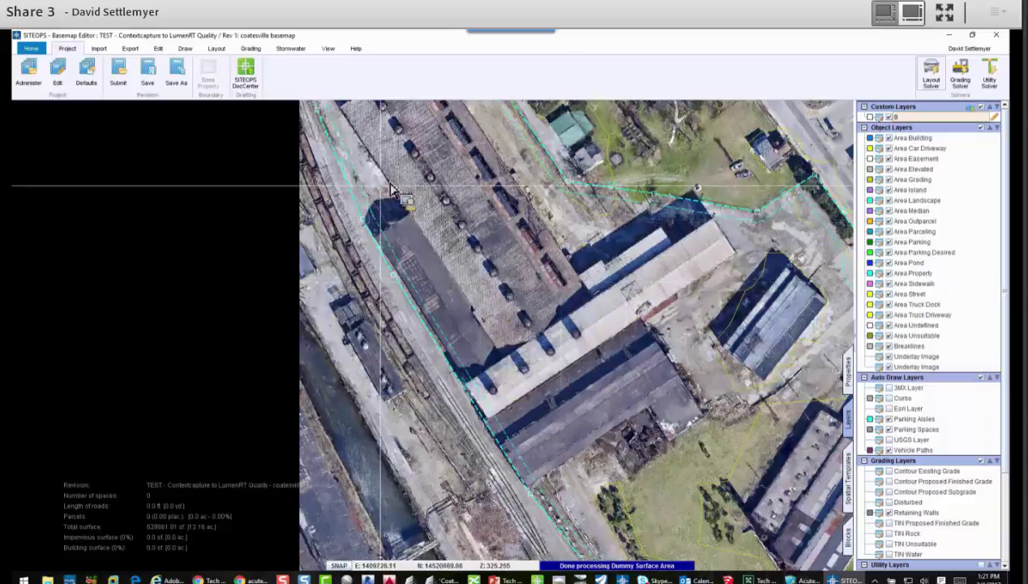
{"action": "left_click", "coordinate": [774, 438]}
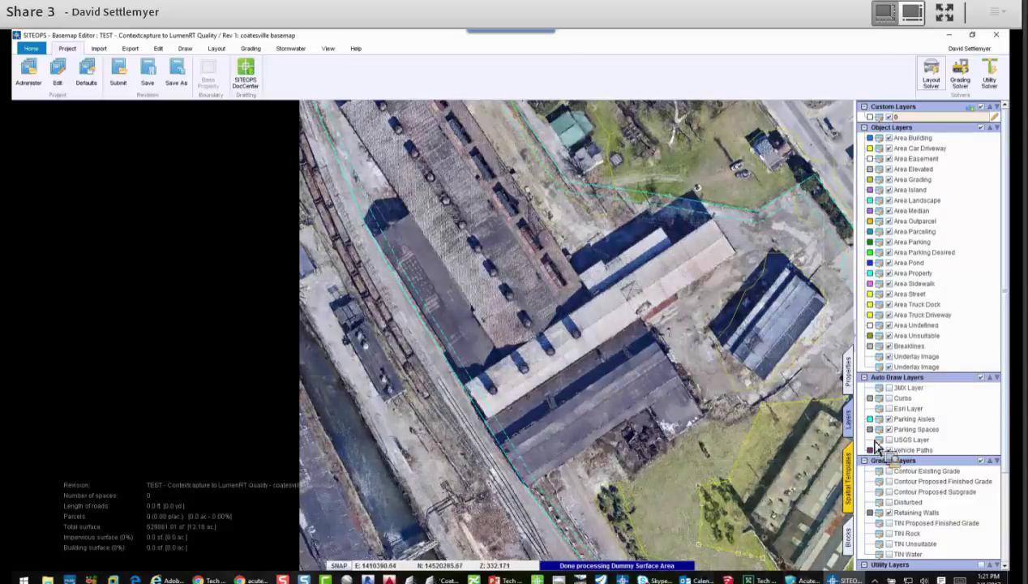
{"action": "left_click_drag", "start_coordinate": [875, 444], "coordinate": [896, 369]}
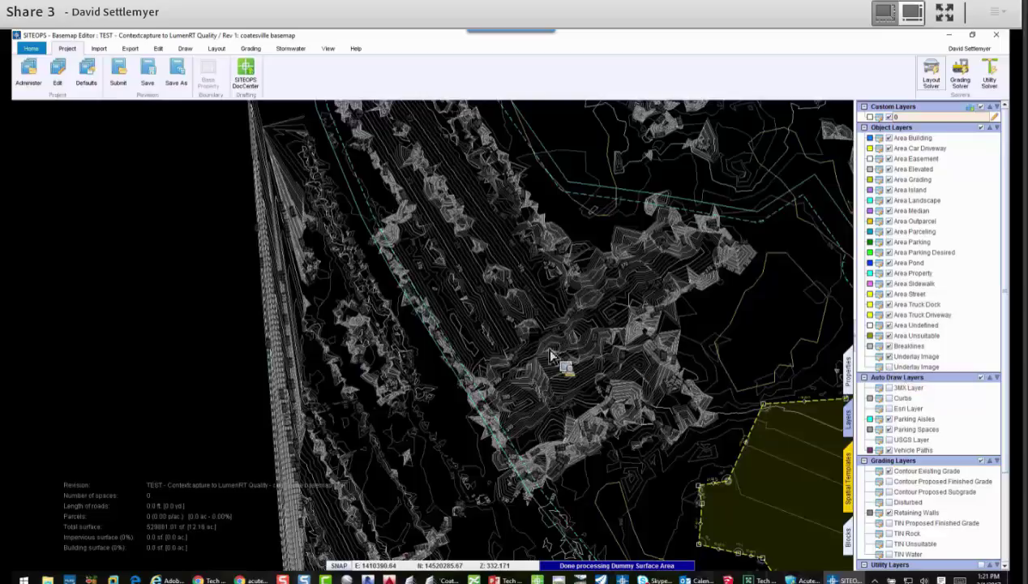
{"action": "scroll", "coordinate": [616, 445], "scroll_direction": "right", "scroll_amount": 3}
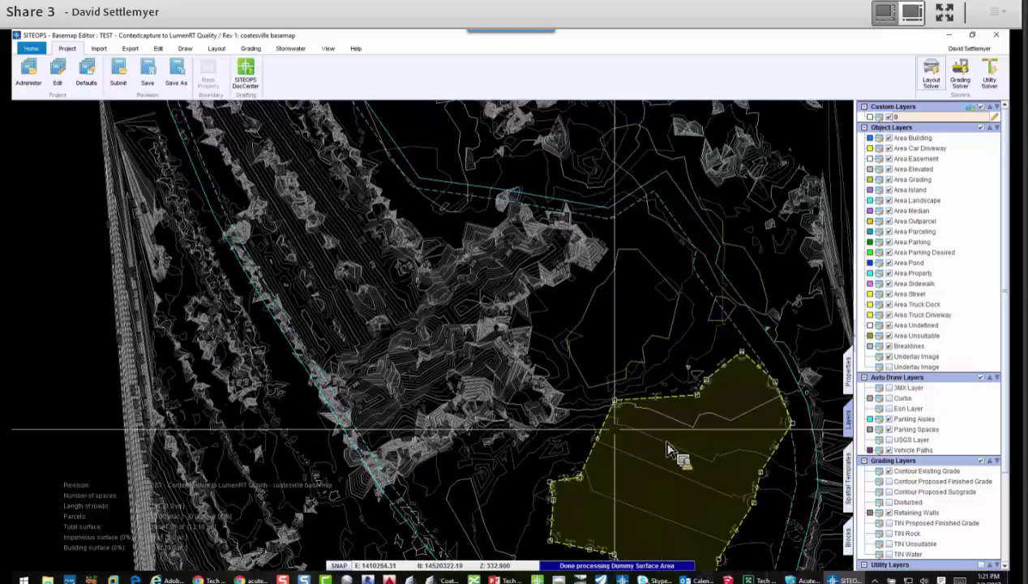
Select the yellow grading area and undo the last outline change.
{"action": "left_click", "coordinate": [697, 468]}
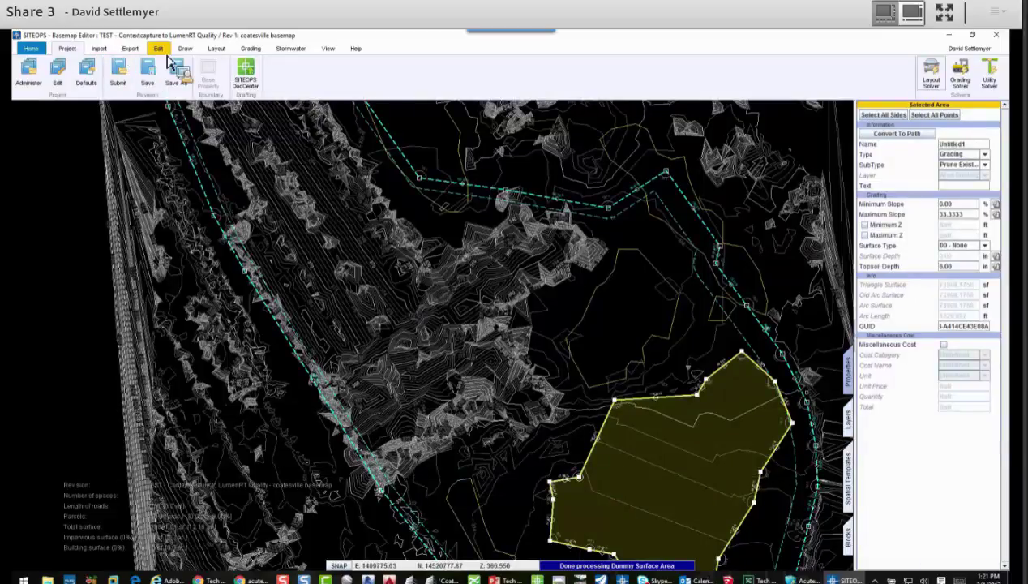
{"action": "left_click", "coordinate": [158, 48]}
{"action": "left_click", "coordinate": [119, 62]}
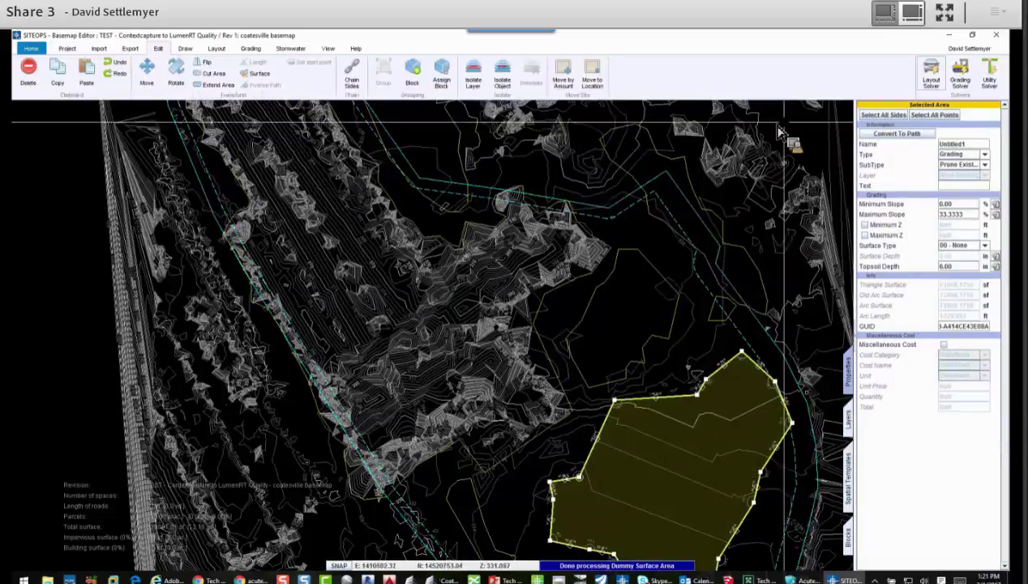
Preview the grading in 3D, close the viewer, and bring up the Layers list.
{"action": "left_click", "coordinate": [963, 90]}
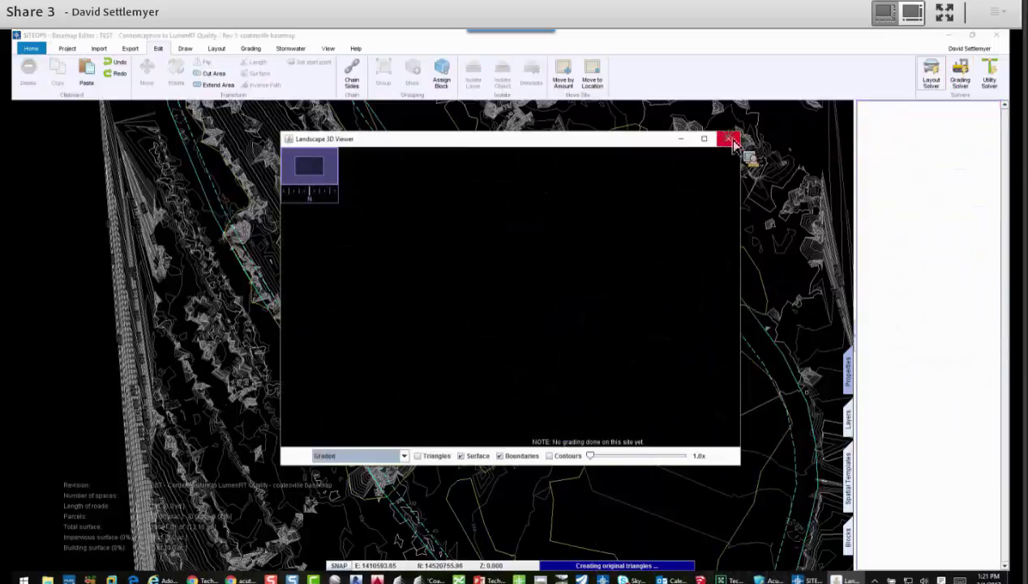
{"action": "left_click", "coordinate": [729, 139]}
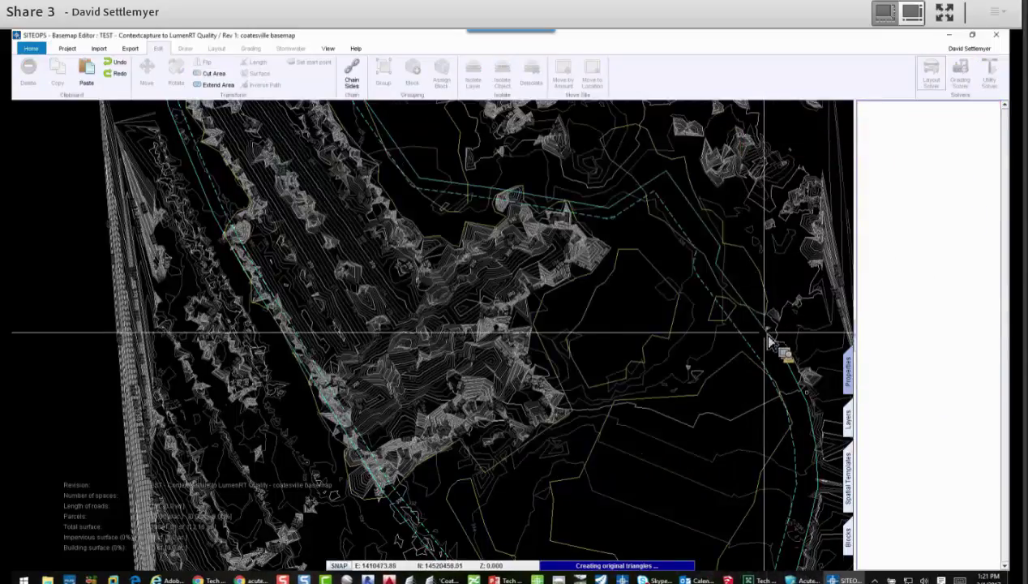
{"action": "scroll", "coordinate": [769, 339], "scroll_direction": "up", "scroll_amount": 2}
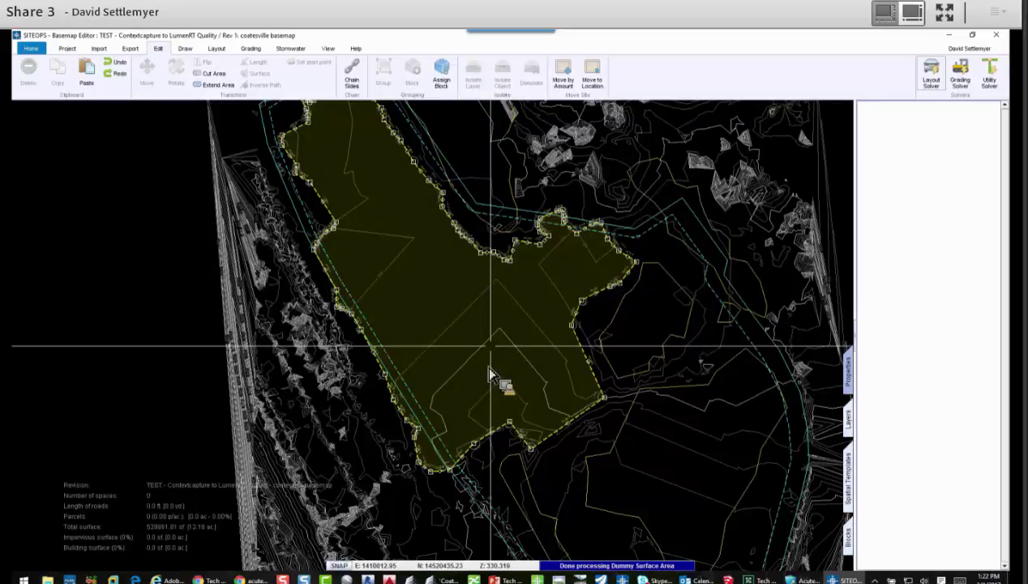
{"action": "scroll", "coordinate": [489, 369], "scroll_direction": "down", "scroll_amount": 3}
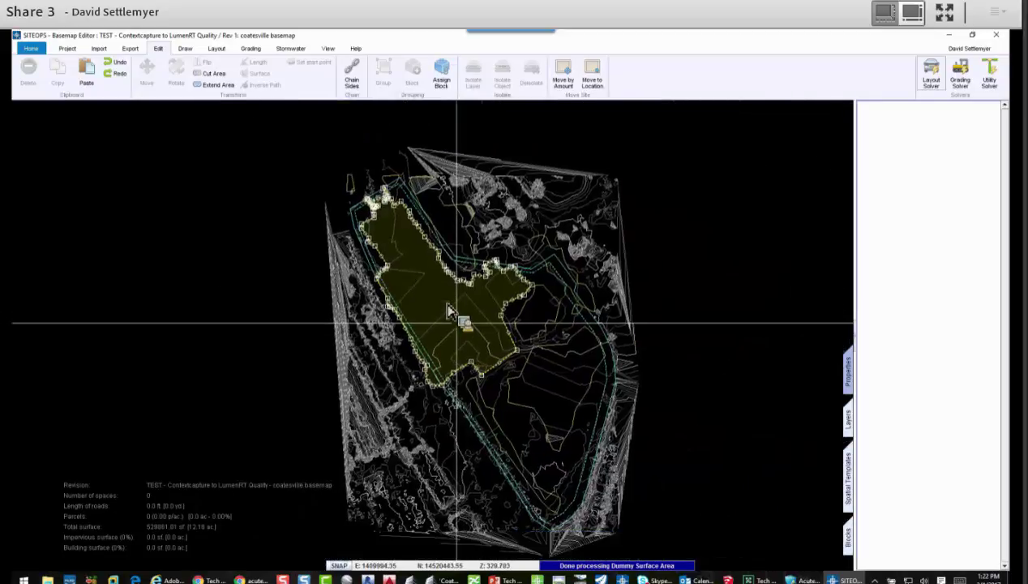
{"action": "left_click", "coordinate": [849, 430]}
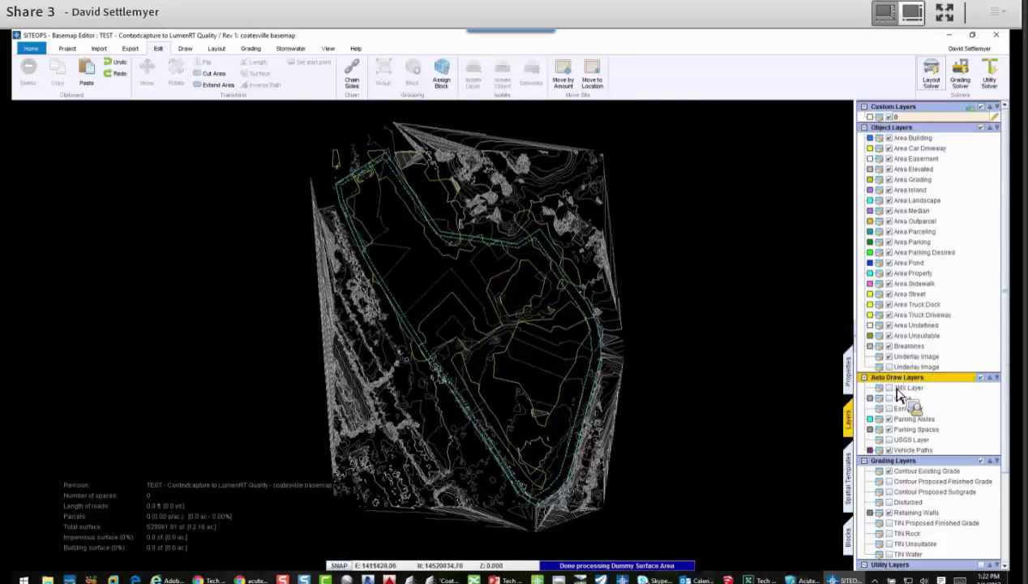
Hide Contour Existing Grade, show Esri imagery, and set 3MX Layer transparency to 3.
{"action": "left_click", "coordinate": [889, 471]}
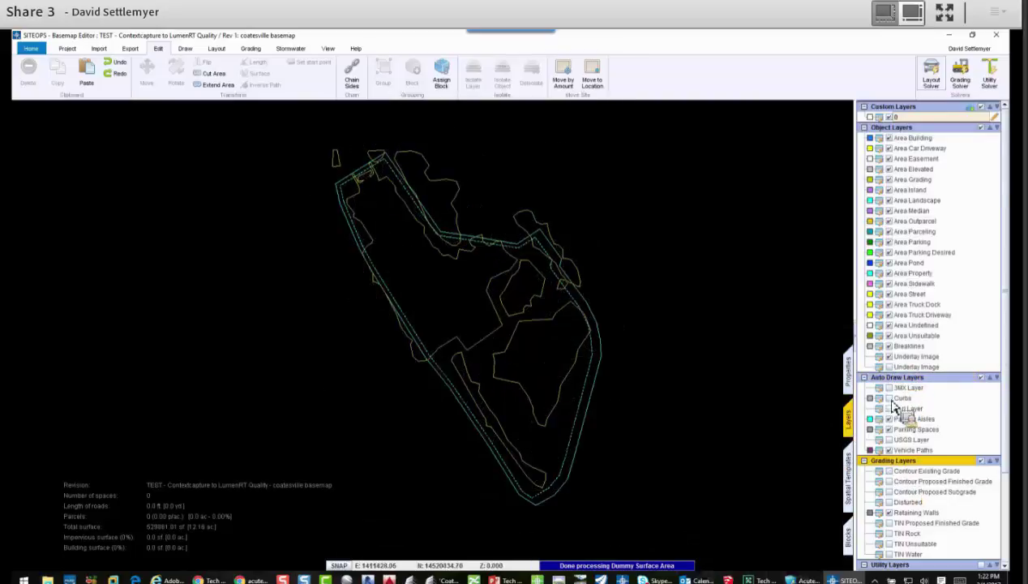
{"action": "left_click", "coordinate": [889, 408]}
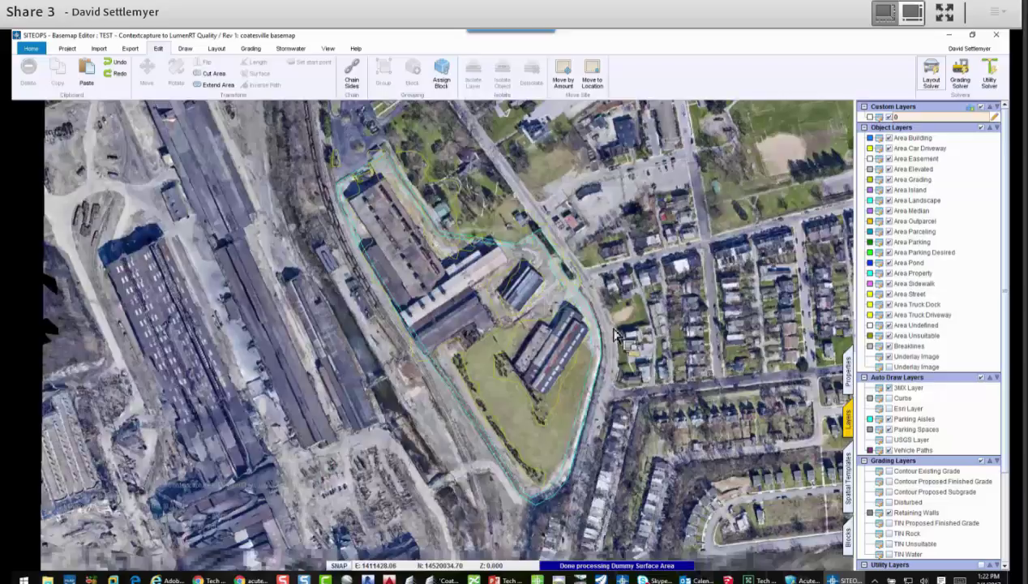
{"action": "double_click", "coordinate": [900, 387]}
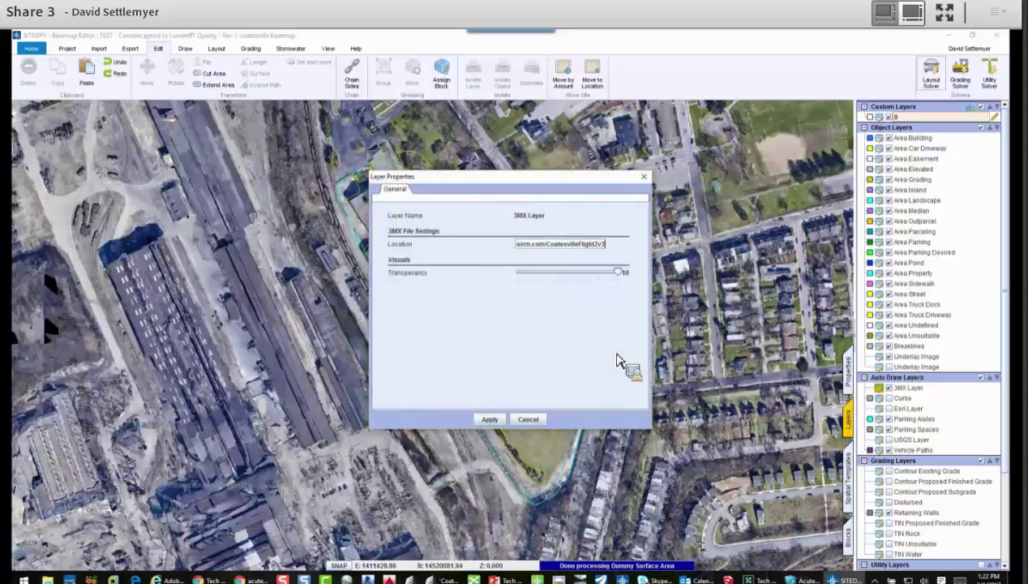
{"action": "left_click_drag", "start_coordinate": [615, 275], "coordinate": [548, 282]}
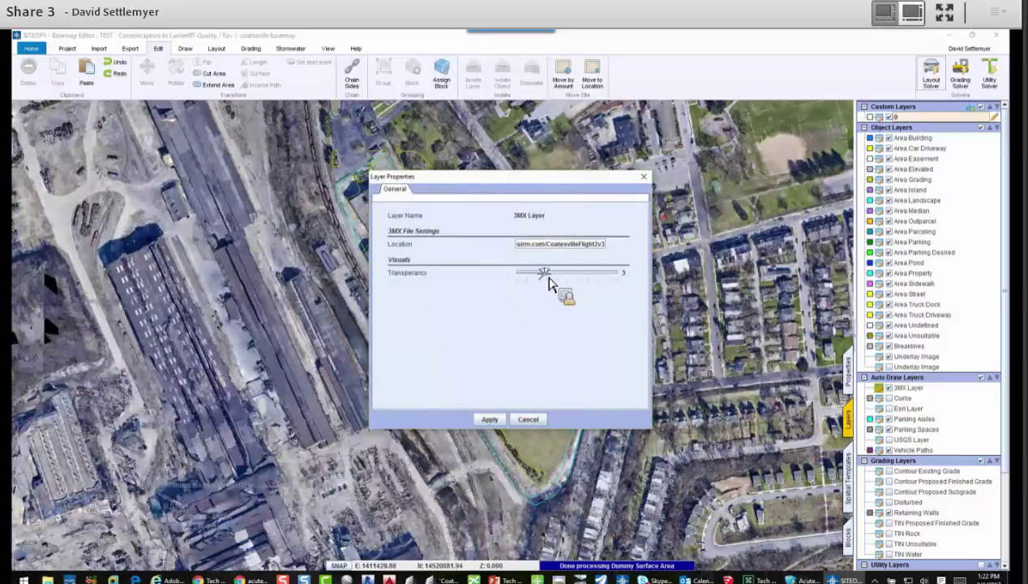
{"action": "left_click", "coordinate": [498, 420]}
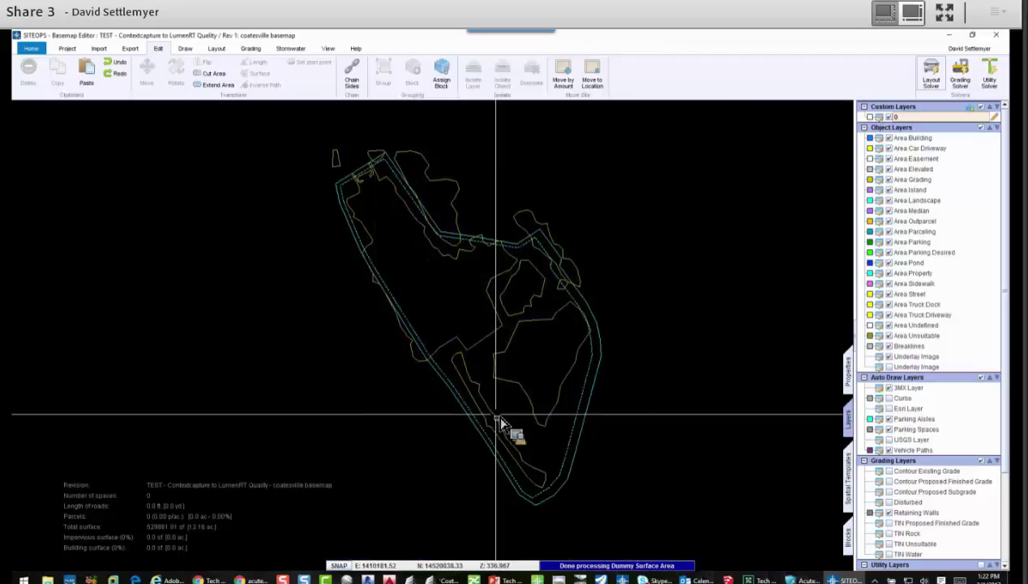
Hide the 3MX reality imagery so only the site linework shows, with Layout tools displayed.
{"action": "scroll", "coordinate": [532, 270], "scroll_direction": "up", "scroll_amount": 5}
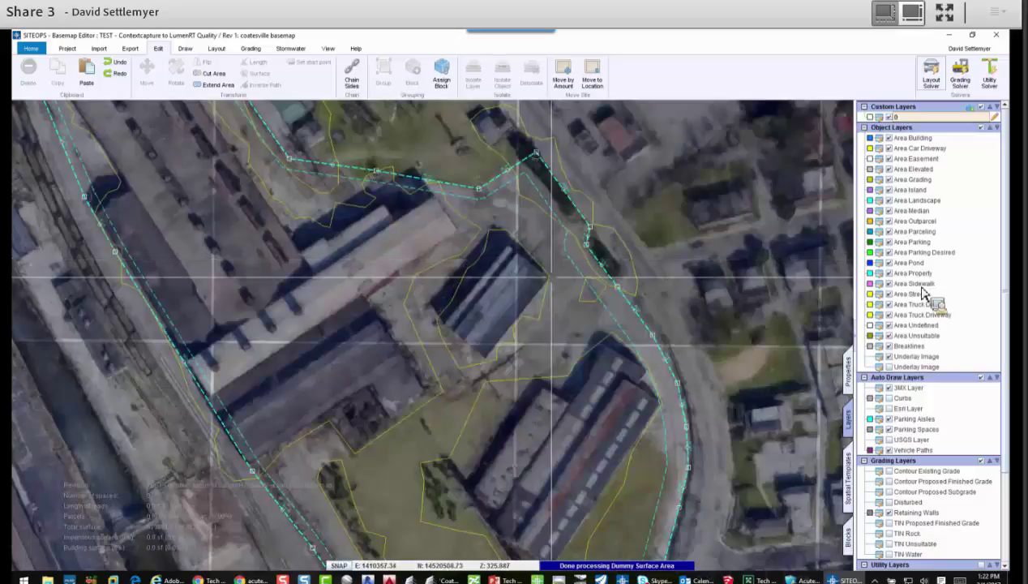
{"action": "left_click_drag", "start_coordinate": [923, 294], "coordinate": [900, 460]}
{"action": "scroll", "coordinate": [552, 284], "scroll_direction": "up", "scroll_amount": 2}
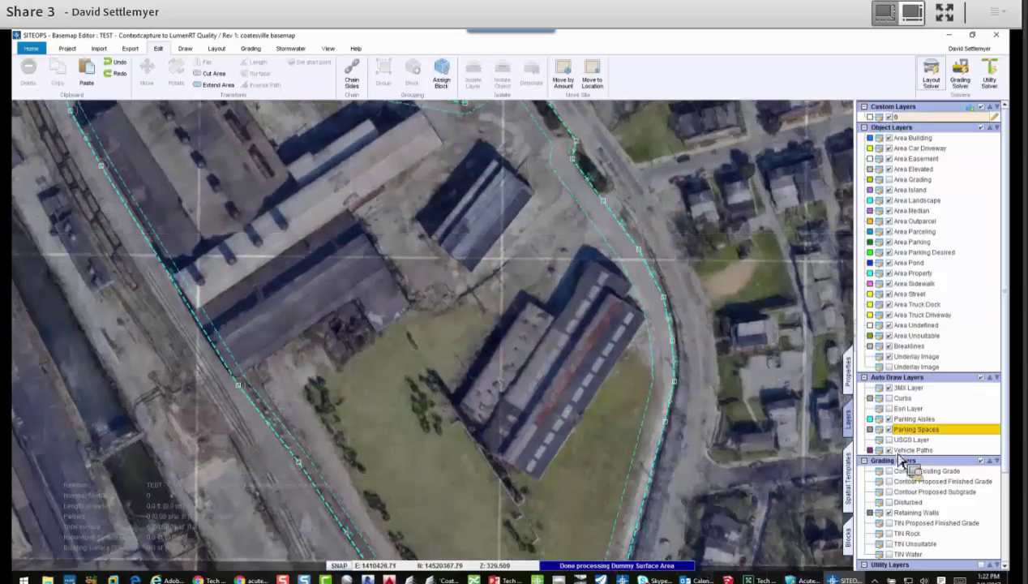
{"action": "left_click", "coordinate": [889, 387]}
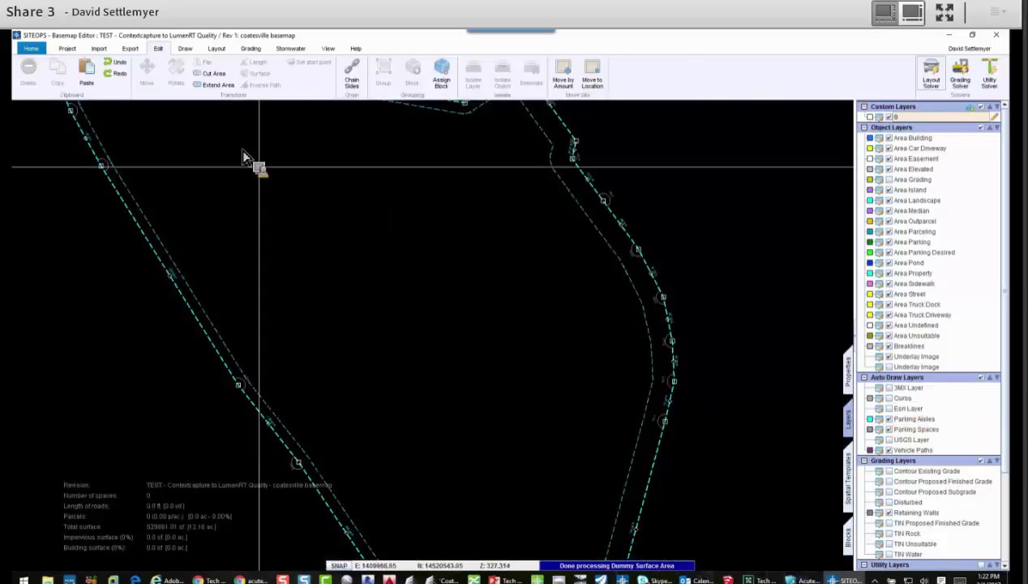
{"action": "left_click", "coordinate": [215, 49]}
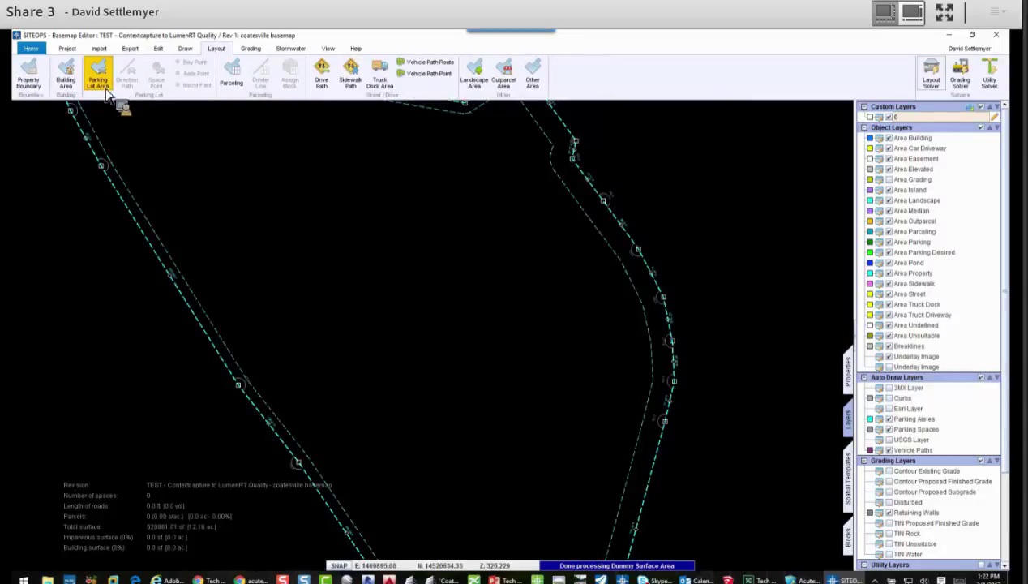
Draw a four-corner parking lot area inside the site boundary and close its outline.
{"action": "left_click", "coordinate": [322, 385]}
{"action": "left_click", "coordinate": [508, 265]}
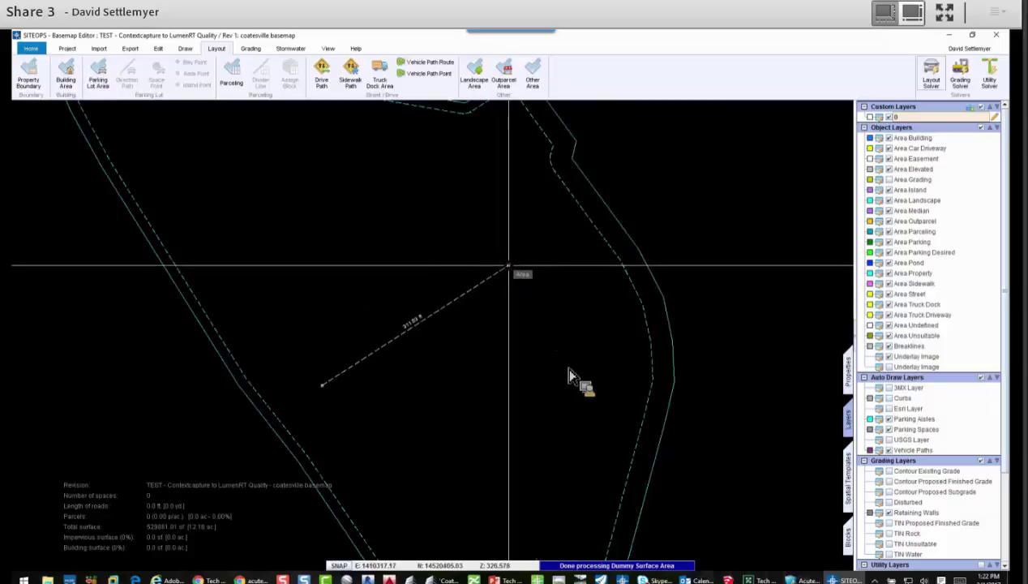
{"action": "left_click", "coordinate": [582, 381]}
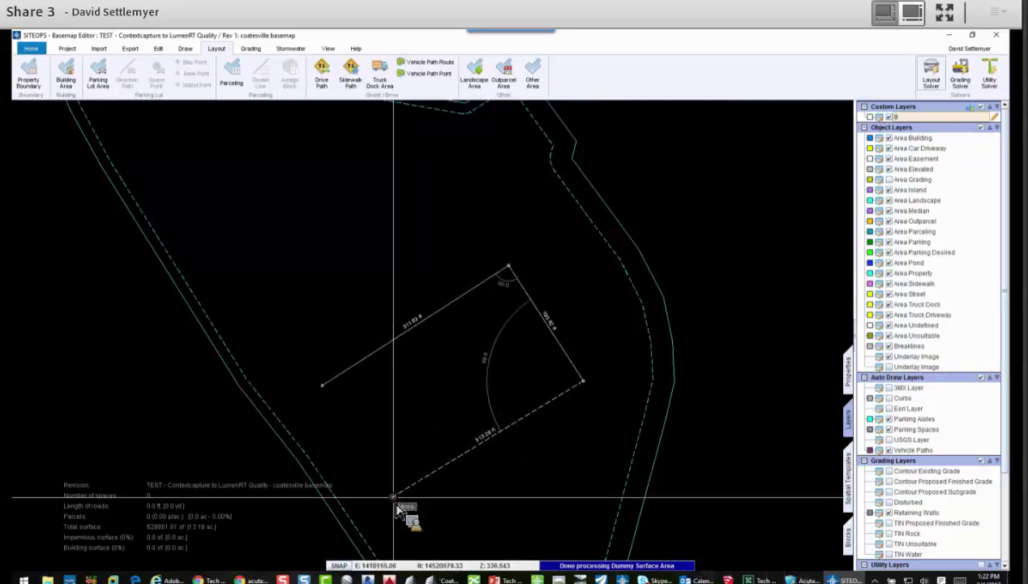
{"action": "left_click", "coordinate": [398, 496]}
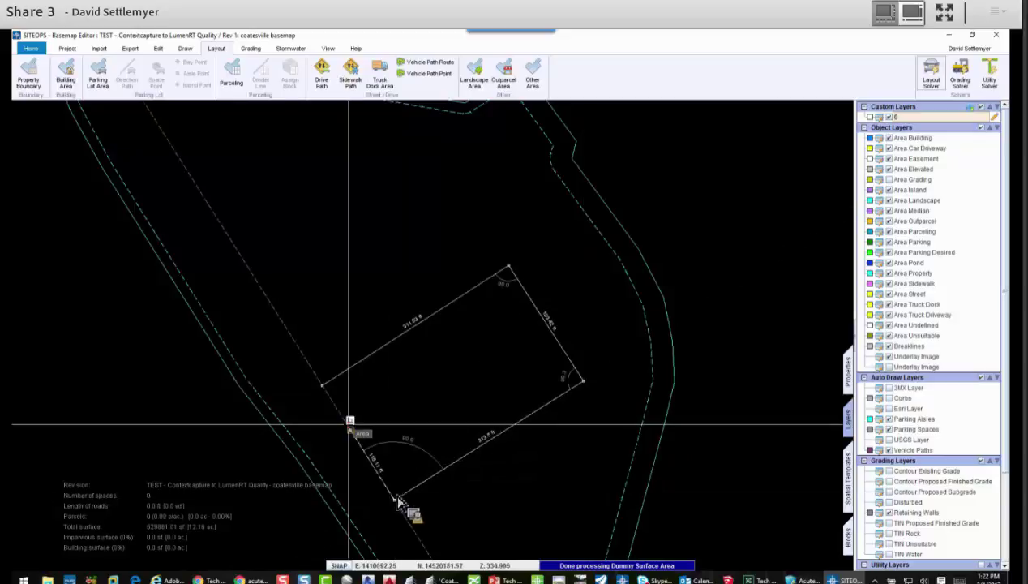
{"action": "left_click", "coordinate": [322, 385]}
Centre the new lot and show its properties: 9 × 18 ft stalls with 24 ft aisles.
{"action": "scroll", "coordinate": [418, 432], "scroll_direction": "up", "scroll_amount": 2}
{"action": "left_click_drag", "start_coordinate": [412, 427], "coordinate": [475, 390]}
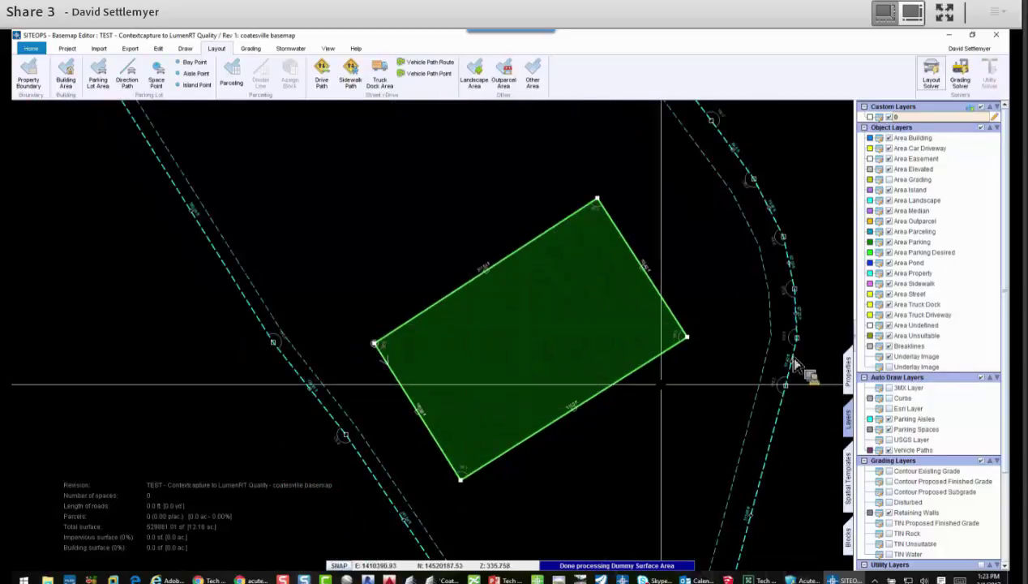
{"action": "left_click", "coordinate": [849, 370]}
{"action": "scroll", "coordinate": [535, 318], "scroll_direction": "up", "scroll_amount": 3}
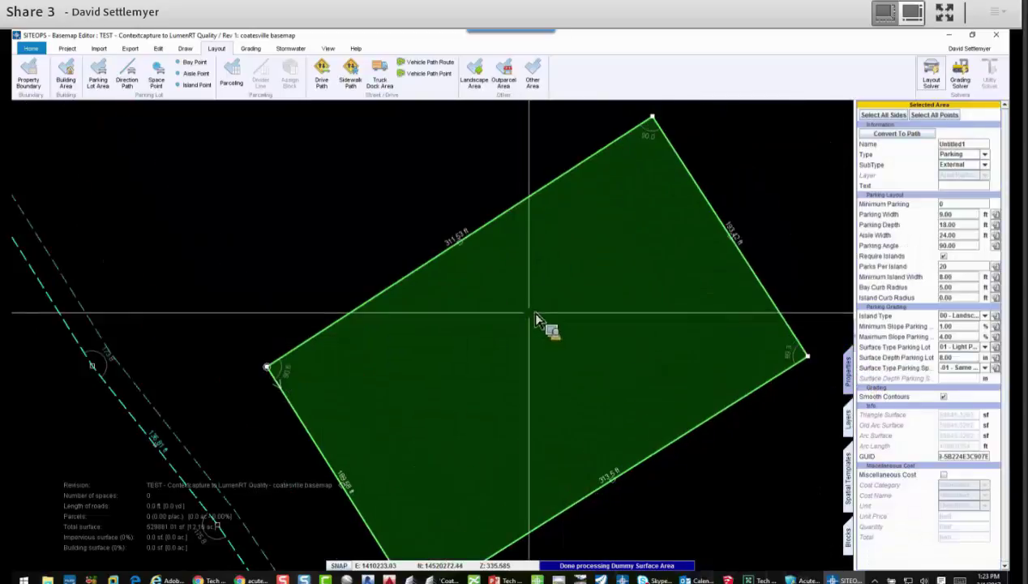
{"action": "scroll", "coordinate": [531, 307], "scroll_direction": "down", "scroll_amount": 1}
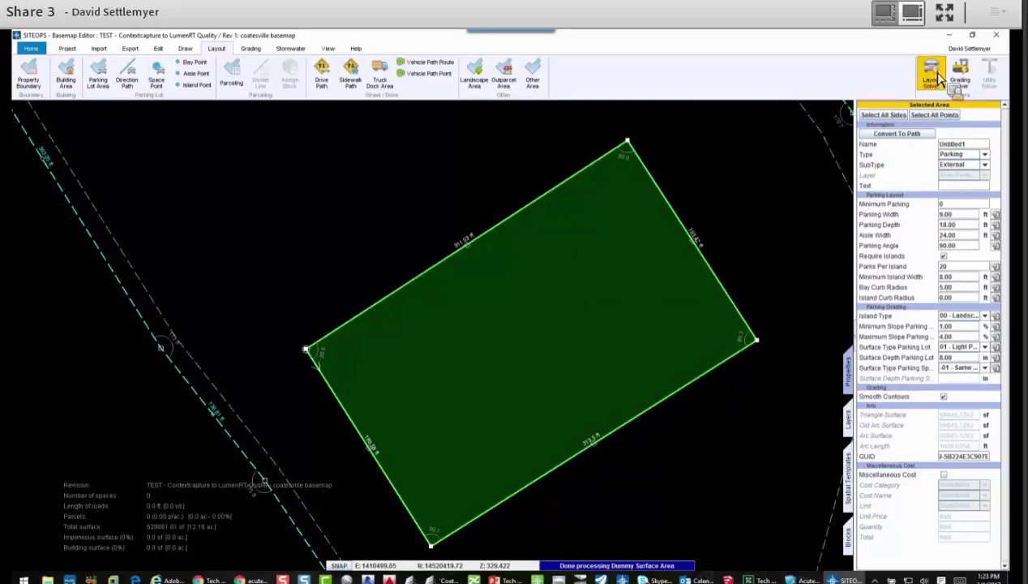
Fill the parking lot with stalls and islands using the Layout Solver.
{"action": "left_click", "coordinate": [934, 77]}
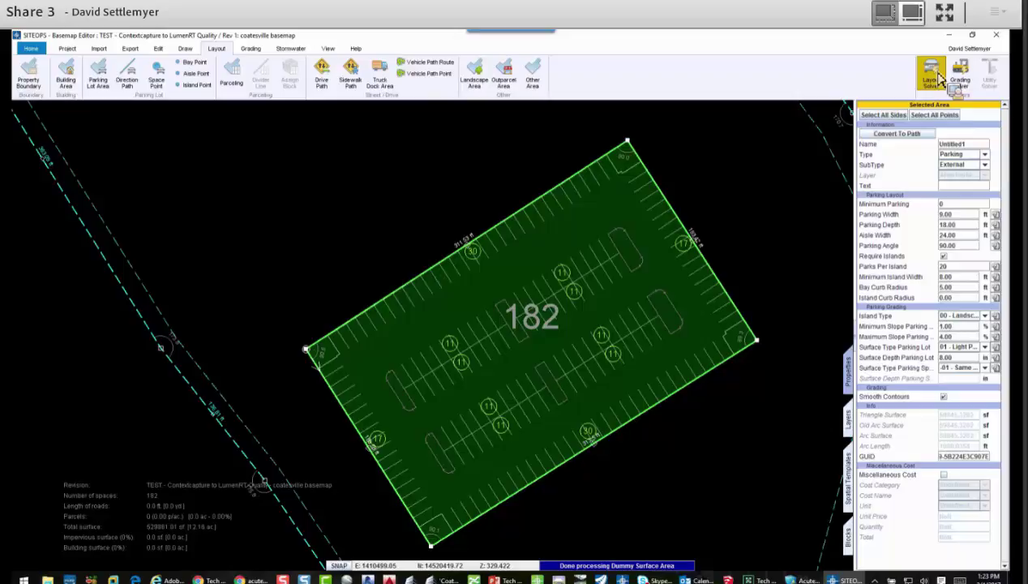
{"action": "scroll", "coordinate": [421, 324], "scroll_direction": "down", "scroll_amount": 3}
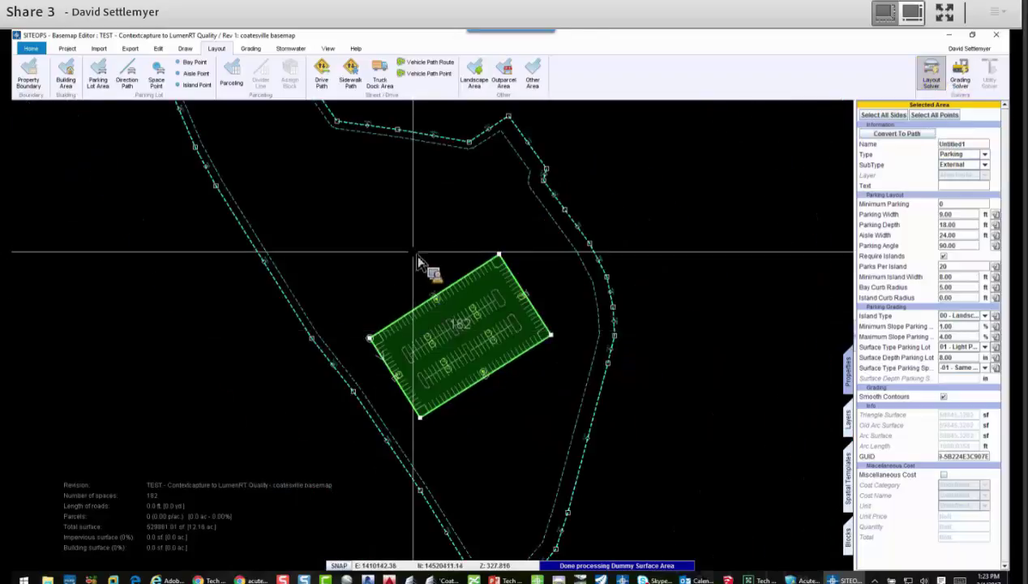
{"action": "scroll", "coordinate": [426, 292], "scroll_direction": "up", "scroll_amount": 3}
Drag the lot's top-left side outward, raising the count from 182 to 288 stalls.
{"action": "left_click", "coordinate": [451, 299]}
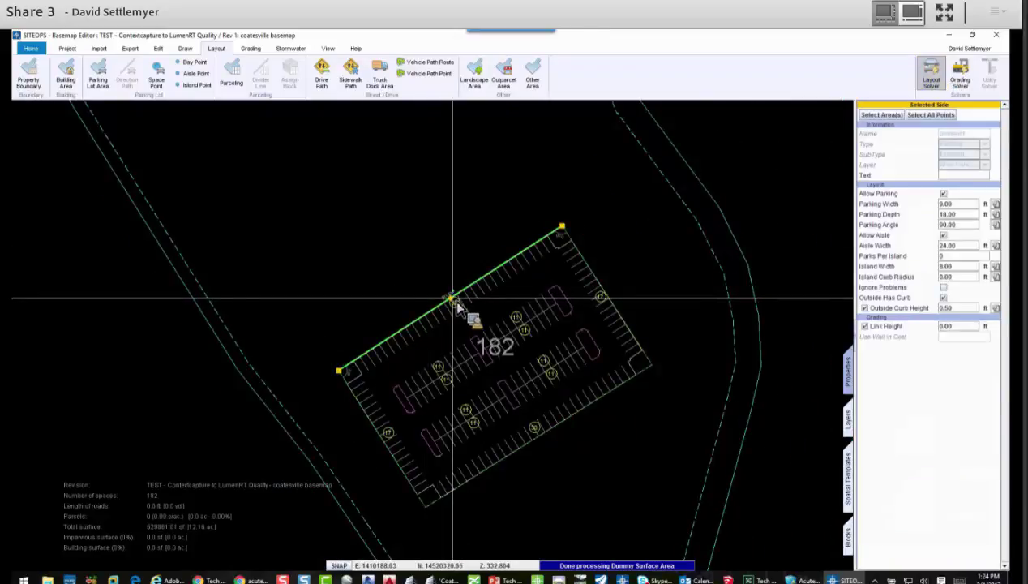
{"action": "left_click_drag", "start_coordinate": [457, 302], "coordinate": [516, 172]}
{"action": "scroll", "coordinate": [535, 193], "scroll_direction": "down", "scroll_amount": 3}
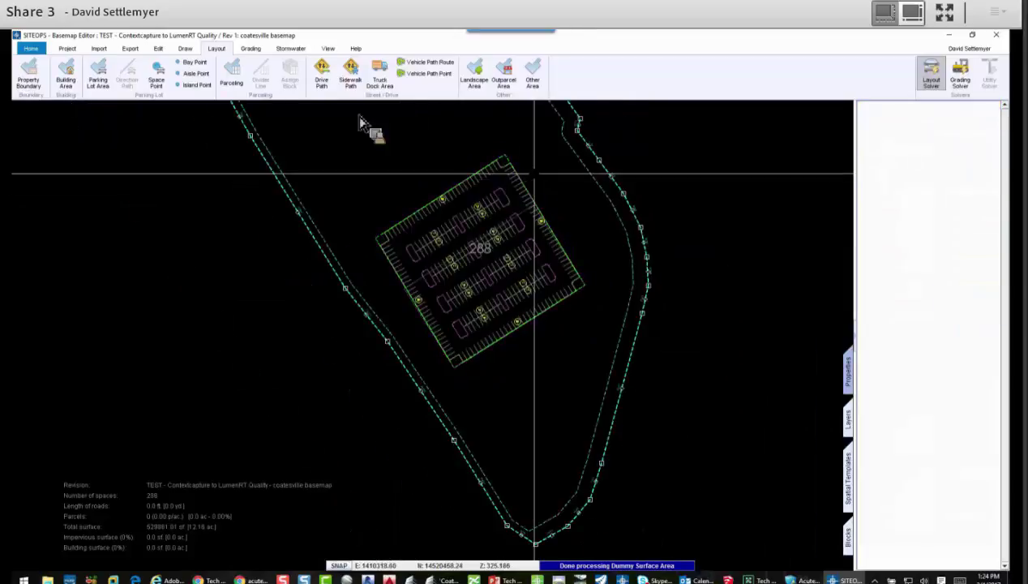
{"action": "scroll", "coordinate": [379, 131], "scroll_direction": "up", "scroll_amount": 1}
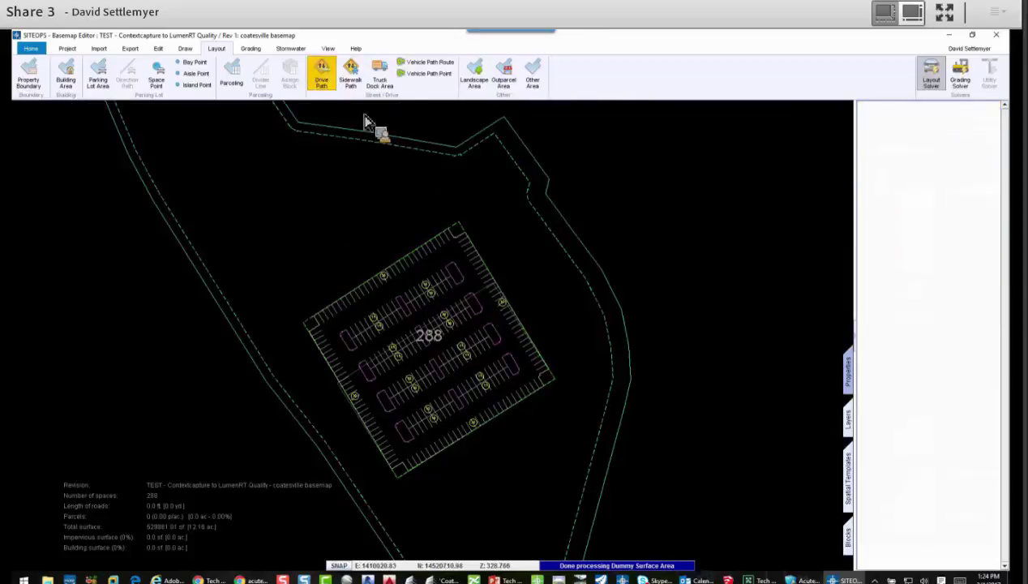
Draw a drive path with one bend from the parking lot's upper edge.
{"action": "left_click", "coordinate": [488, 268]}
{"action": "left_click", "coordinate": [563, 209]}
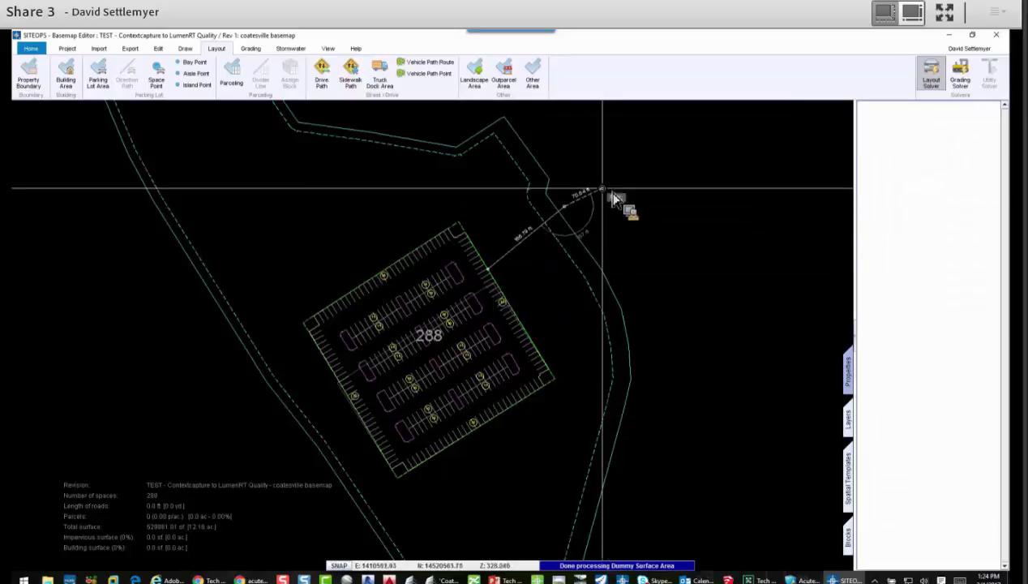
{"action": "right_click", "coordinate": [616, 202]}
{"action": "left_click", "coordinate": [649, 229]}
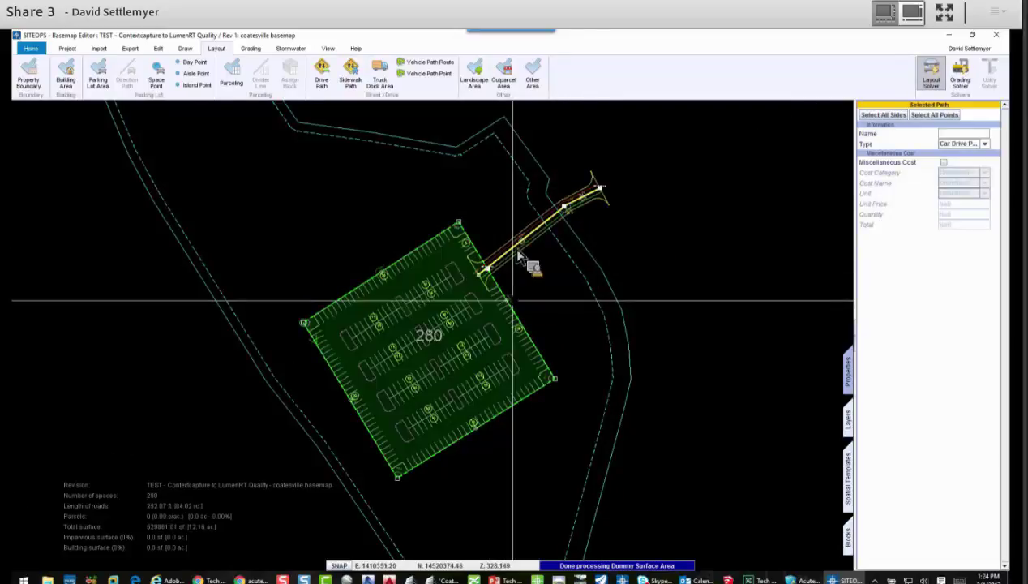
{"action": "scroll", "coordinate": [515, 251], "scroll_direction": "down", "scroll_amount": 1}
{"action": "scroll", "coordinate": [475, 389], "scroll_direction": "up", "scroll_amount": 1}
Draw a second bent drive path from the lot's lower side.
{"action": "left_click", "coordinate": [416, 371]}
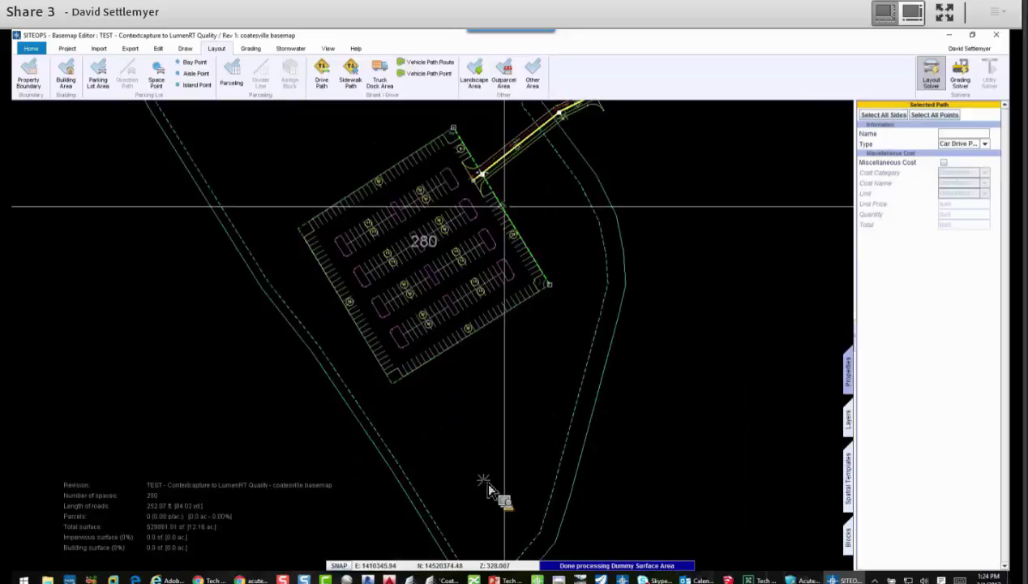
{"action": "left_click", "coordinate": [484, 480]}
{"action": "left_click", "coordinate": [590, 494]}
{"action": "right_click", "coordinate": [617, 492]}
{"action": "left_click", "coordinate": [648, 371]}
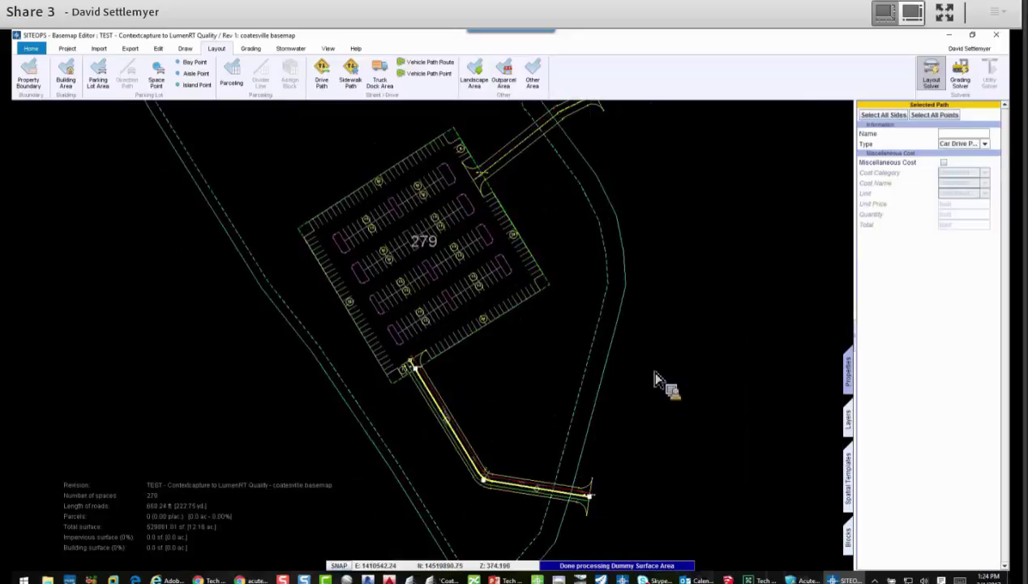
{"action": "scroll", "coordinate": [486, 236], "scroll_direction": "down", "scroll_amount": 1}
{"action": "scroll", "coordinate": [414, 170], "scroll_direction": "down", "scroll_amount": 1}
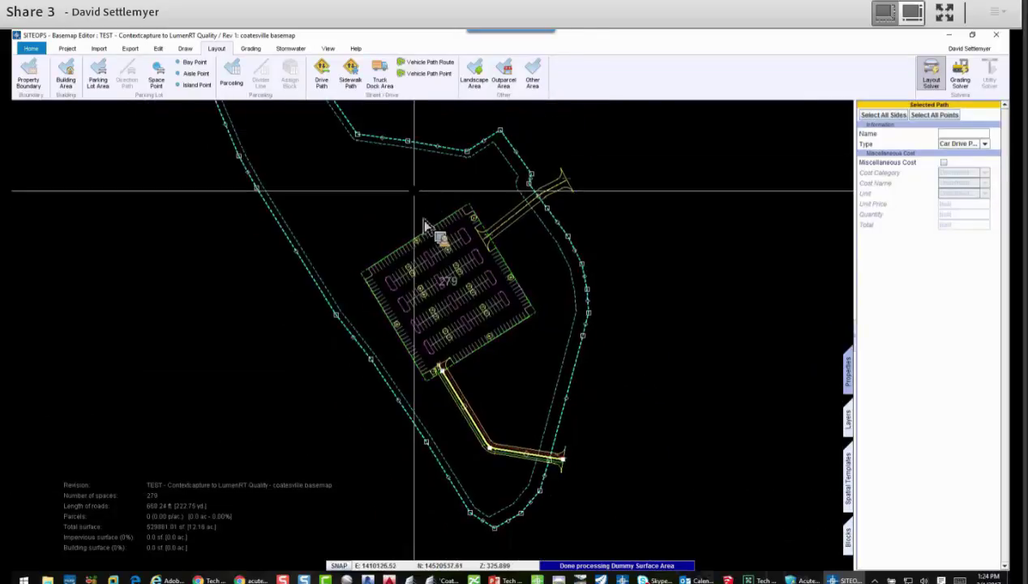
{"action": "scroll", "coordinate": [453, 241], "scroll_direction": "down", "scroll_amount": 1}
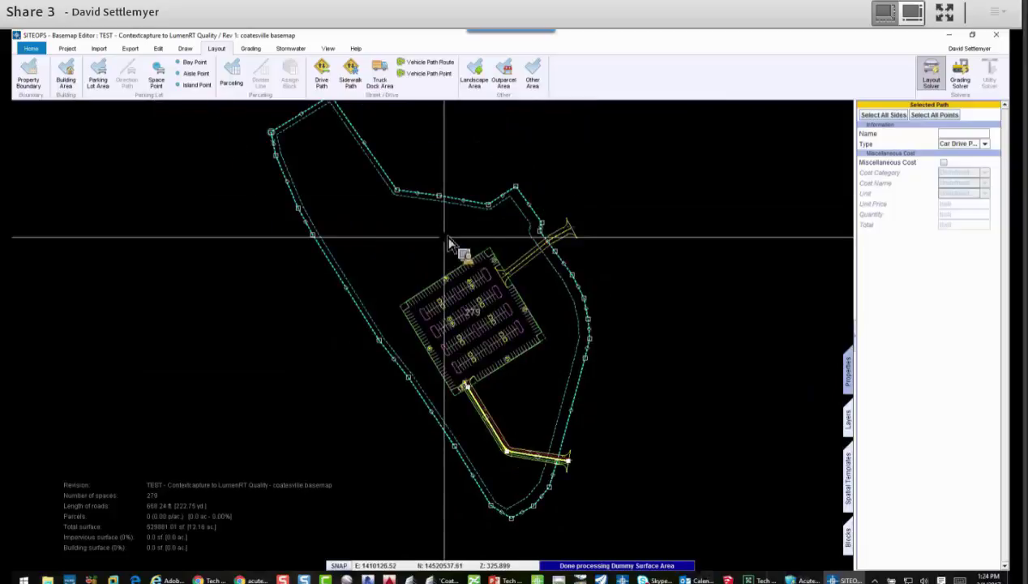
{"action": "scroll", "coordinate": [451, 245], "scroll_direction": "up", "scroll_amount": 2}
Place a 150 × 300 ft building rectangle.
{"action": "key", "text": "Escape"}
{"action": "key", "text": "Tab"}
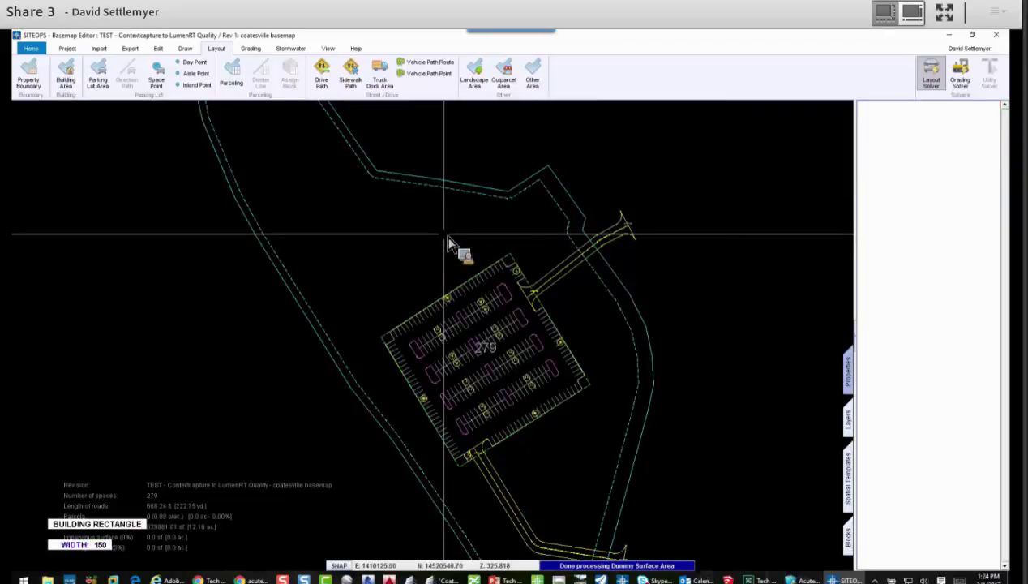
{"action": "key", "text": "Return"}
{"action": "type", "text": "300"}
{"action": "key", "text": "Return"}
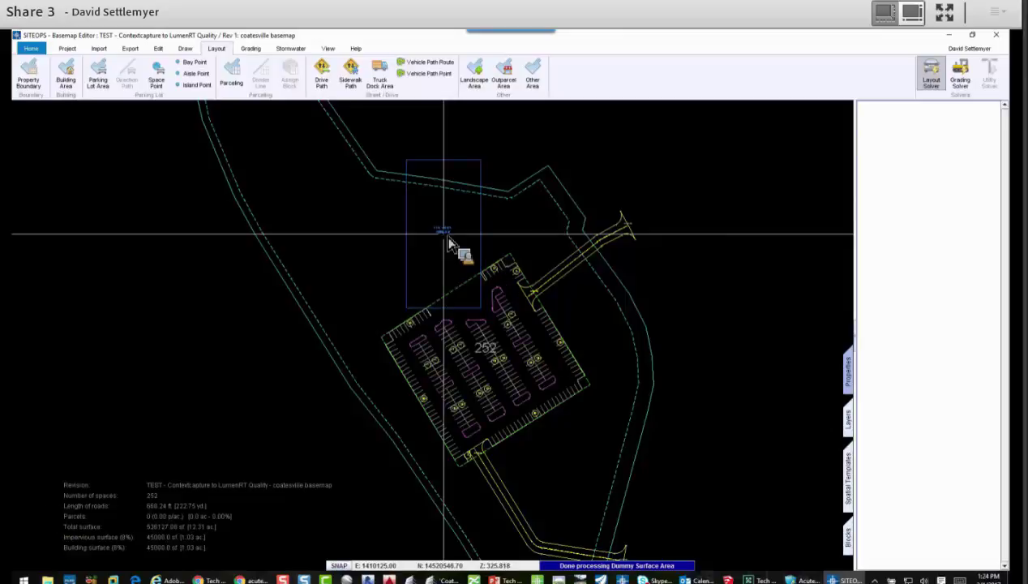
Rotate the building pad about its lower edge and set it against the lot's upper edge.
{"action": "left_click", "coordinate": [443, 236]}
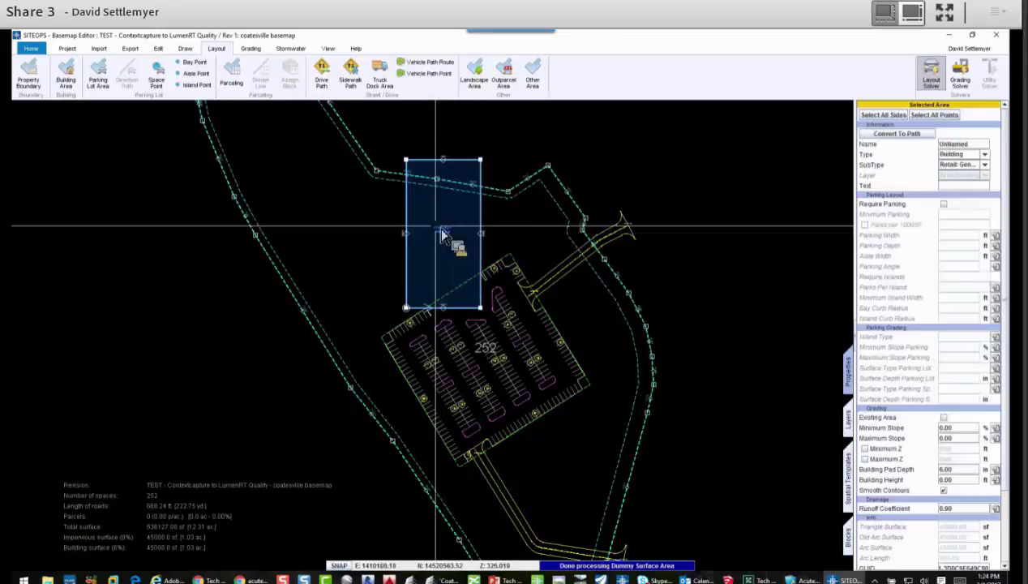
{"action": "right_click", "coordinate": [476, 284]}
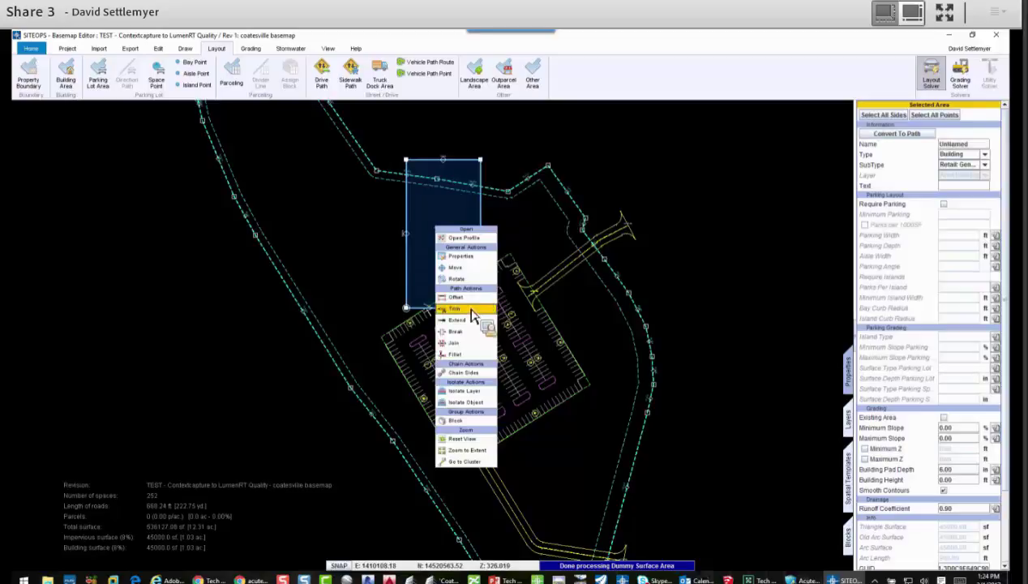
{"action": "left_click", "coordinate": [475, 278]}
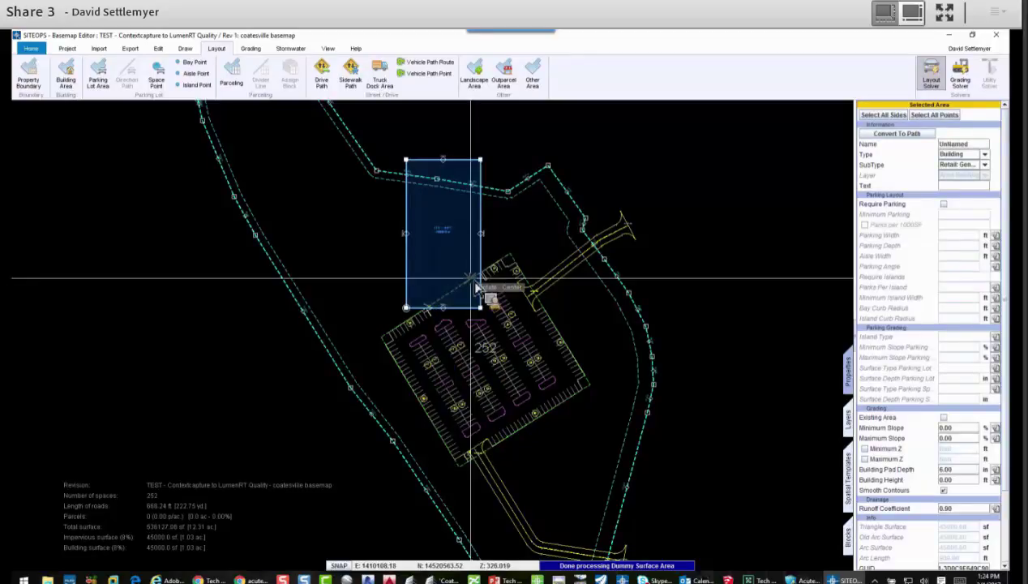
{"action": "left_click", "coordinate": [438, 278]}
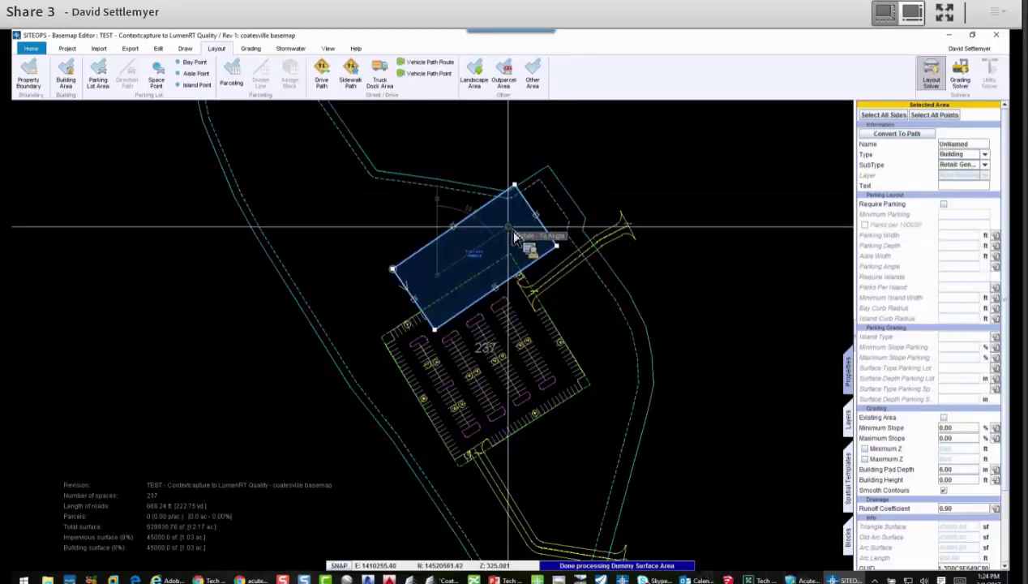
{"action": "right_click", "coordinate": [514, 236]}
{"action": "left_click", "coordinate": [519, 267]}
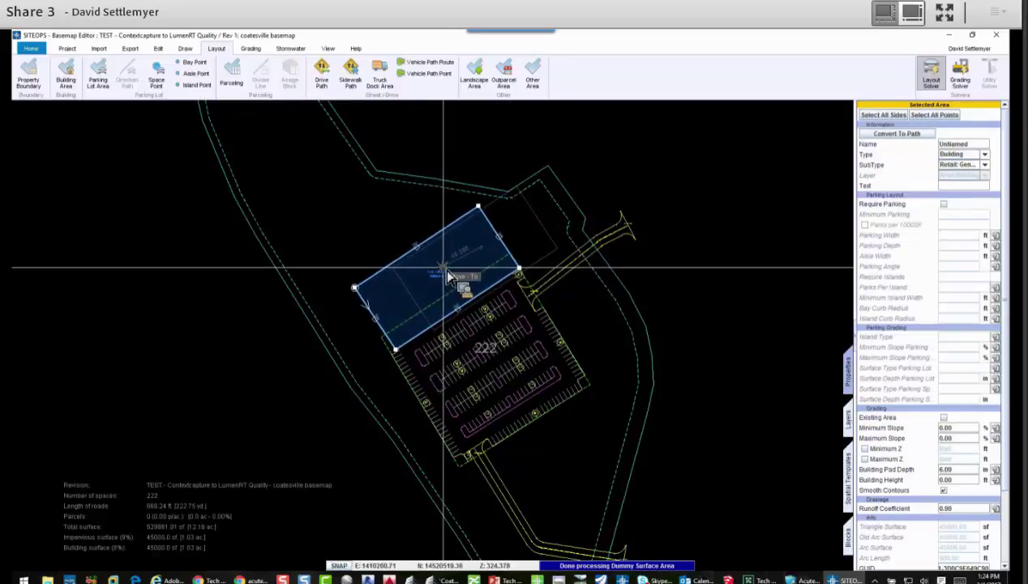
{"action": "left_click", "coordinate": [448, 278]}
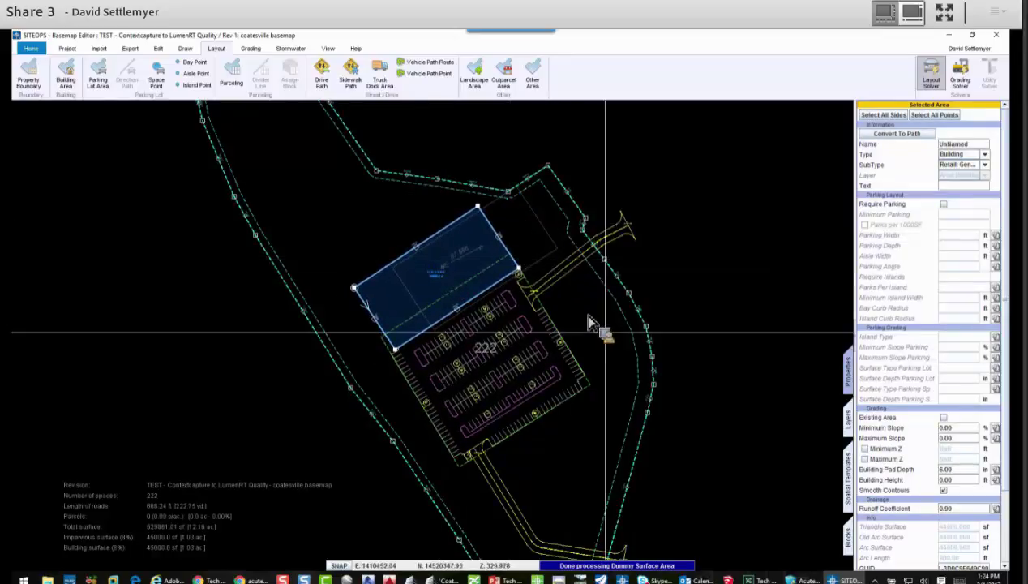
{"action": "scroll", "coordinate": [500, 252], "scroll_direction": "up", "scroll_amount": 2}
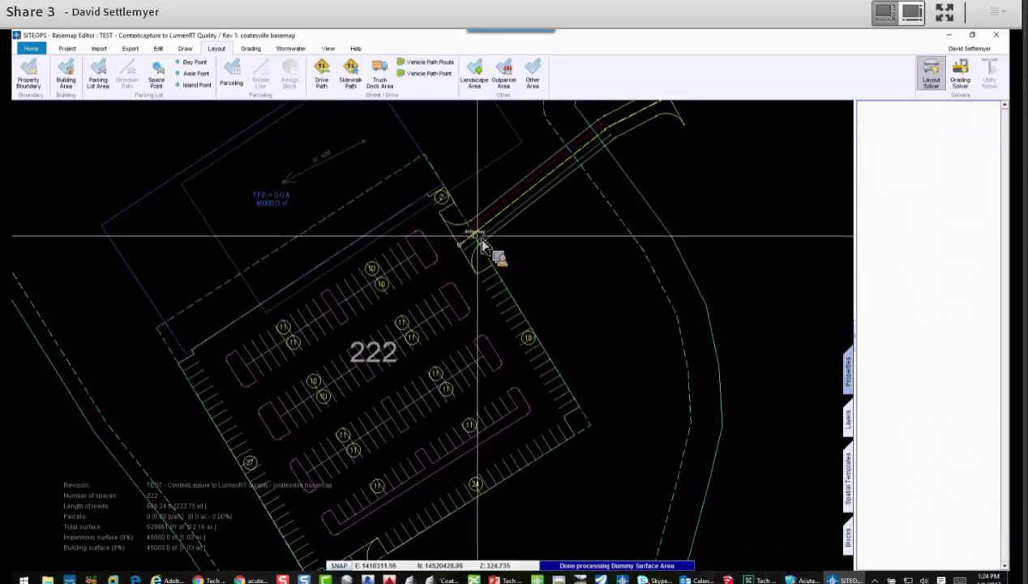
Extend the driveway's entrance endpoint up toward the street.
{"action": "left_click", "coordinate": [481, 237]}
{"action": "left_click_drag", "start_coordinate": [484, 247], "coordinate": [613, 186]}
{"action": "scroll", "coordinate": [616, 173], "scroll_direction": "down", "scroll_amount": 1}
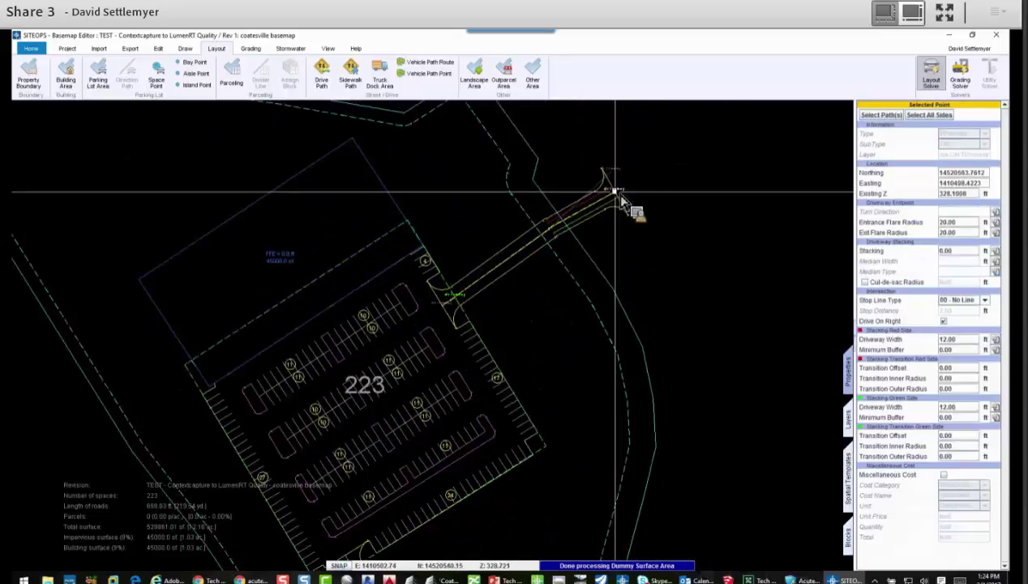
Draw a direction path as a drive aisle through the parking lot.
{"action": "left_click_drag", "start_coordinate": [550, 268], "coordinate": [547, 207]}
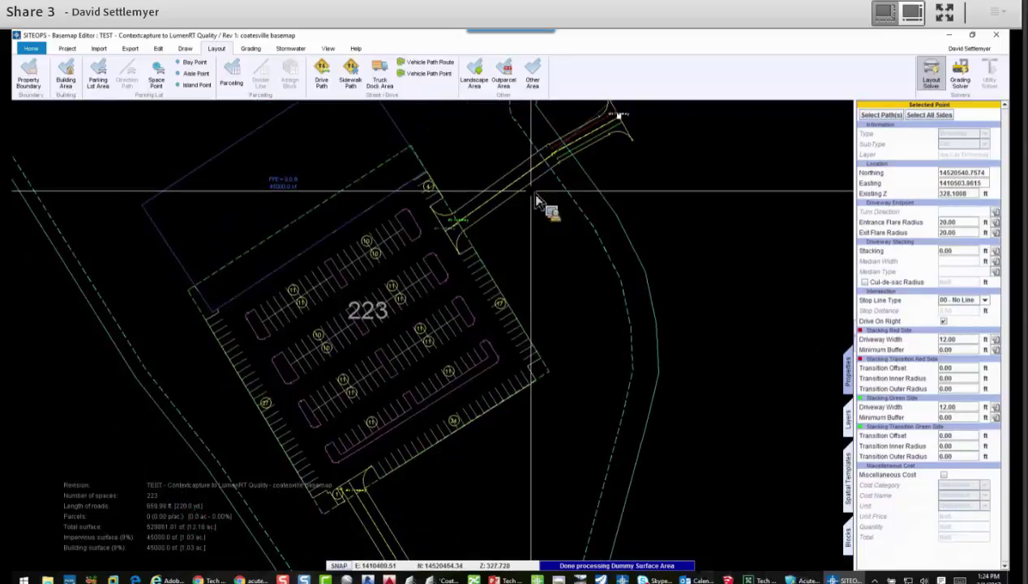
{"action": "left_click", "coordinate": [158, 81]}
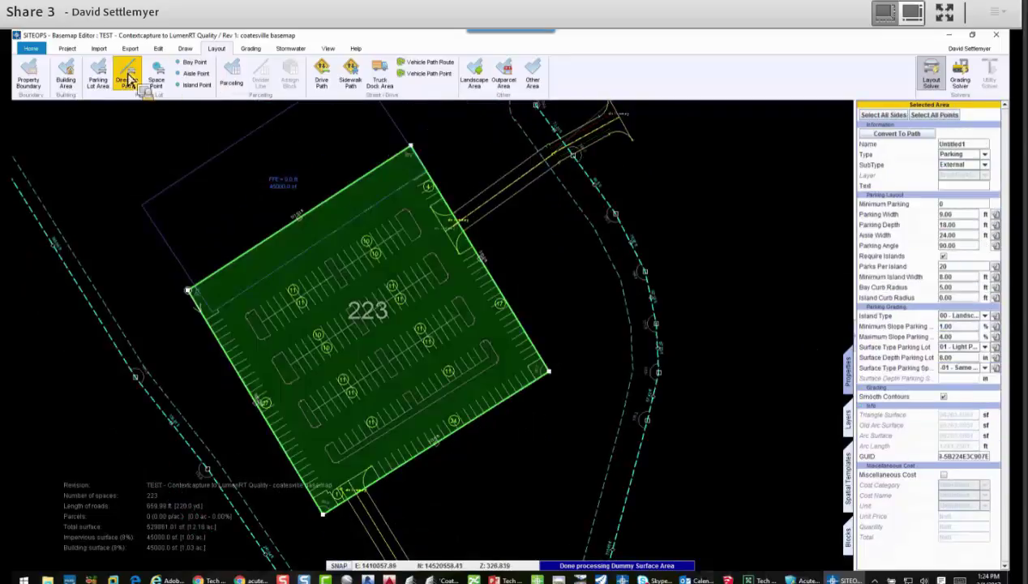
{"action": "right_click", "coordinate": [344, 264]}
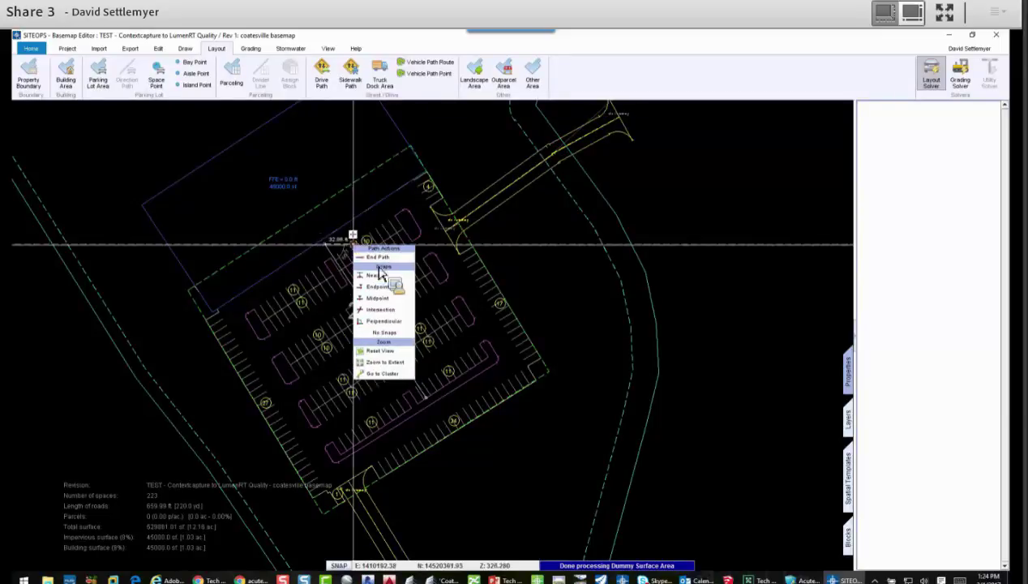
{"action": "left_click", "coordinate": [379, 277]}
Set the parking lot's stall angle to 60 degrees.
{"action": "left_click", "coordinate": [399, 195]}
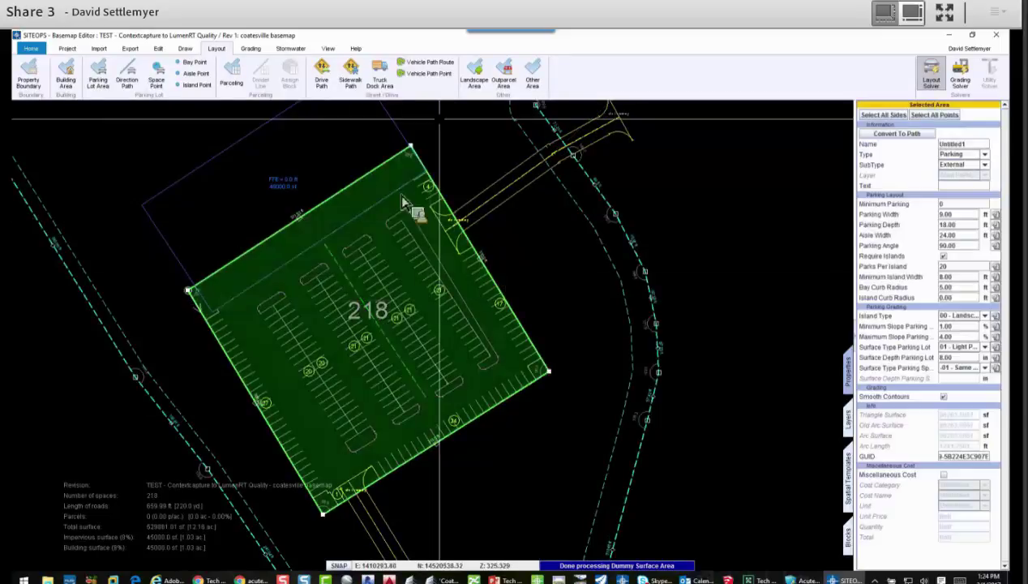
{"action": "left_click", "coordinate": [965, 245]}
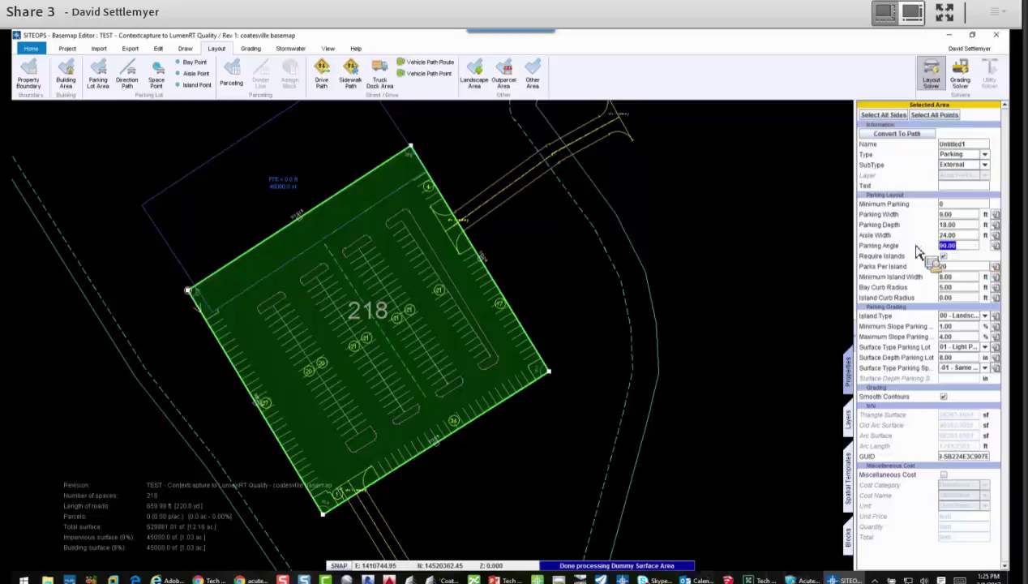
{"action": "type", "text": "60"}
{"action": "key", "text": "Return"}
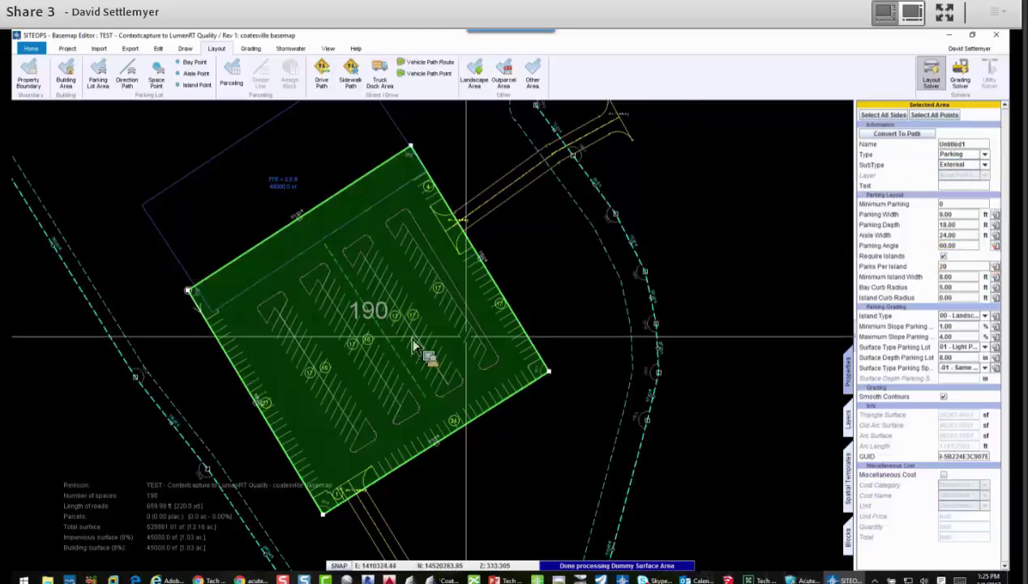
Shift the drive aisle down-left within the lot, giving 206 spaces.
{"action": "left_click_drag", "start_coordinate": [390, 332], "coordinate": [372, 335]}
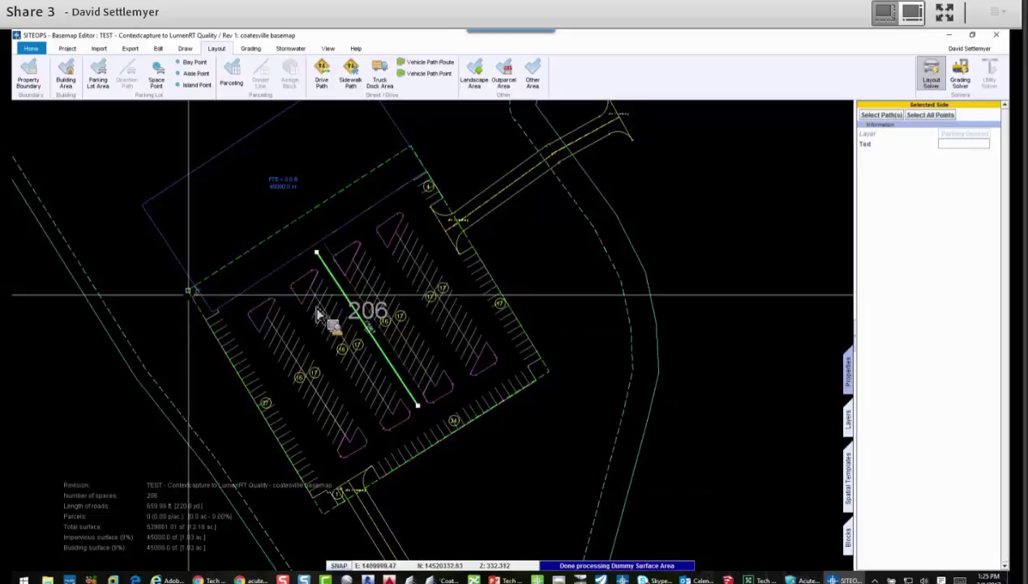
{"action": "left_click", "coordinate": [451, 274]}
{"action": "scroll", "coordinate": [531, 288], "scroll_direction": "down", "scroll_amount": 2}
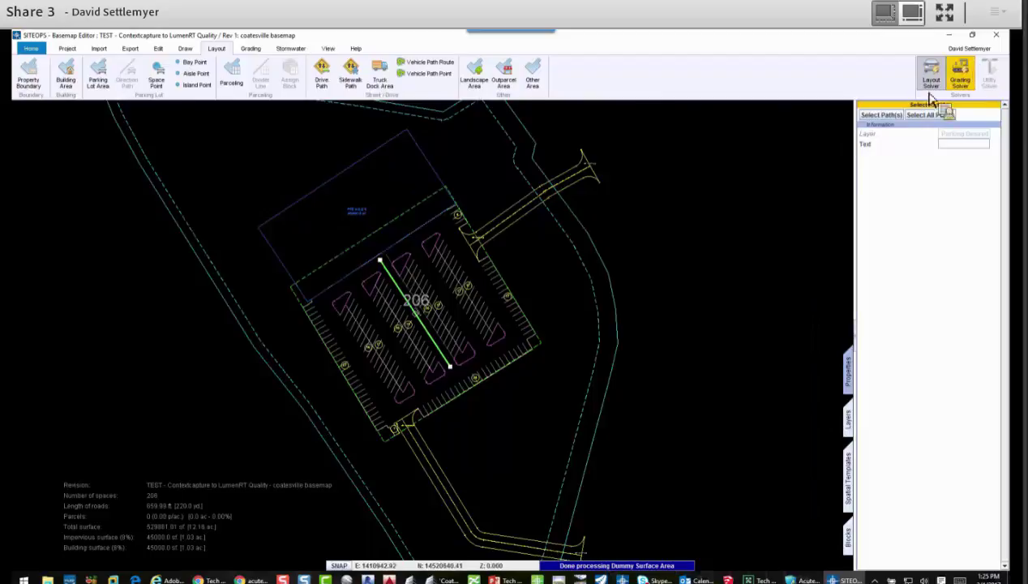
Solve the grading and orbit the cut-and-fill terrain in the full-screen 3D viewer, then close it.
{"action": "left_click", "coordinate": [932, 85]}
{"action": "left_click", "coordinate": [702, 140]}
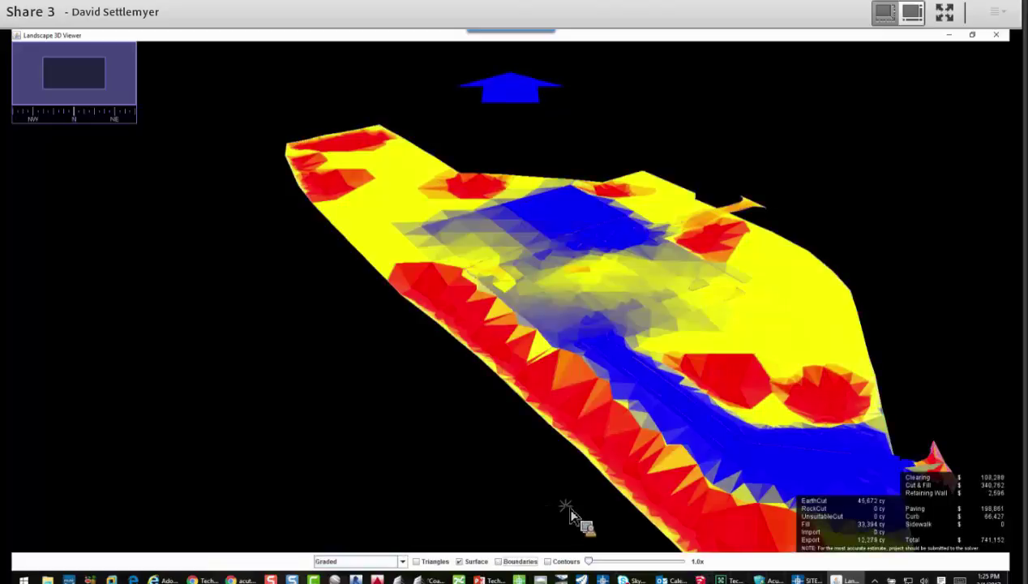
{"action": "left_click_drag", "start_coordinate": [570, 515], "coordinate": [441, 420]}
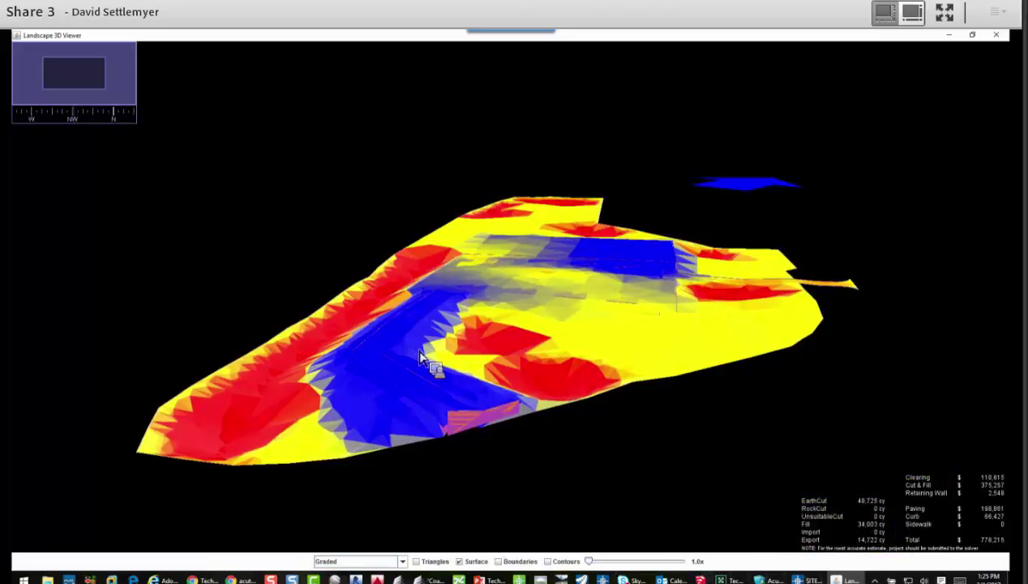
{"action": "left_click_drag", "start_coordinate": [420, 356], "coordinate": [699, 374]}
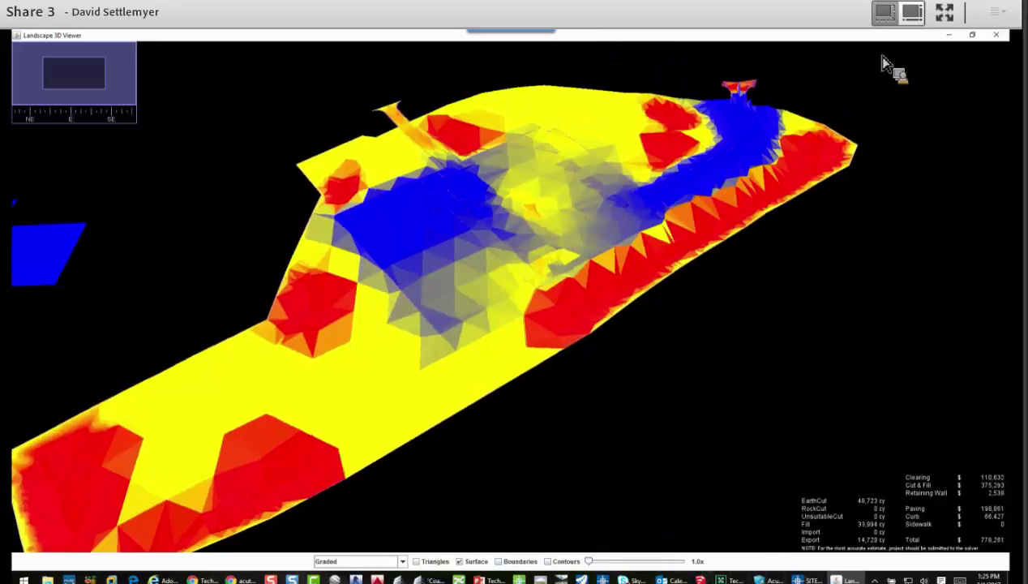
{"action": "left_click", "coordinate": [999, 37]}
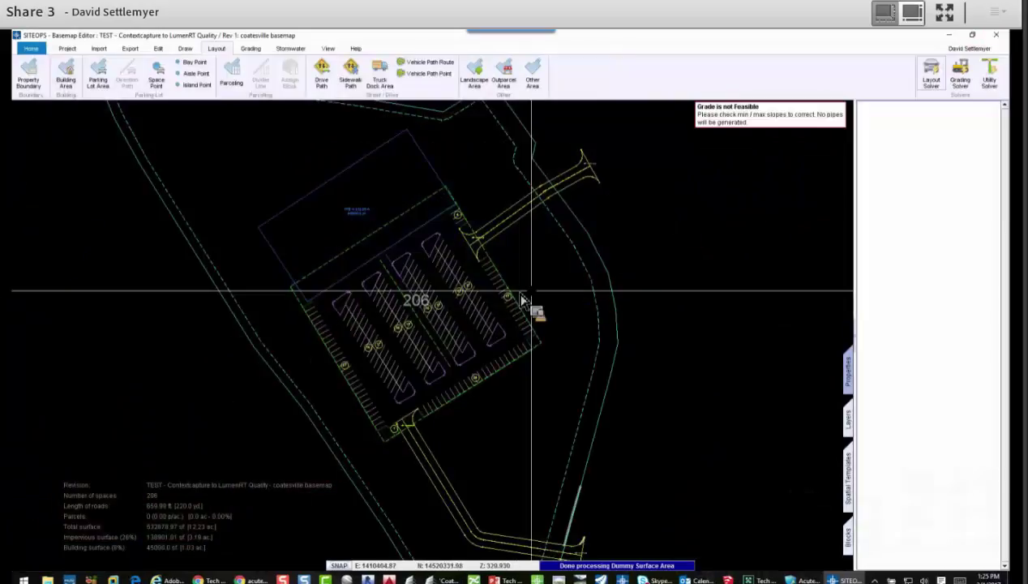
Turn on the Slope Problems layer and zoom to the red zone along the driveway.
{"action": "left_click", "coordinate": [848, 420]}
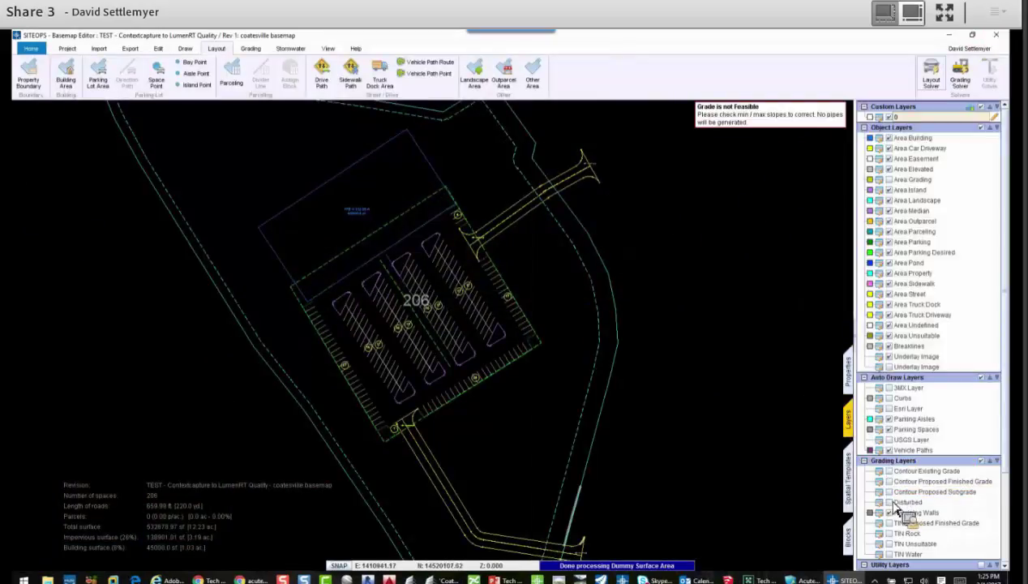
{"action": "scroll", "coordinate": [895, 535], "scroll_direction": "down", "scroll_amount": 3}
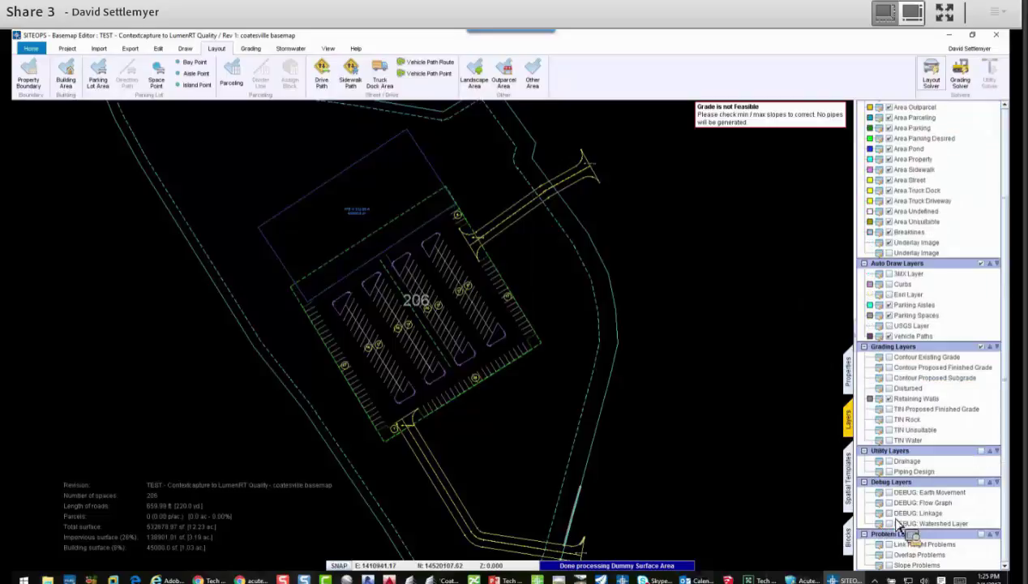
{"action": "left_click", "coordinate": [890, 565]}
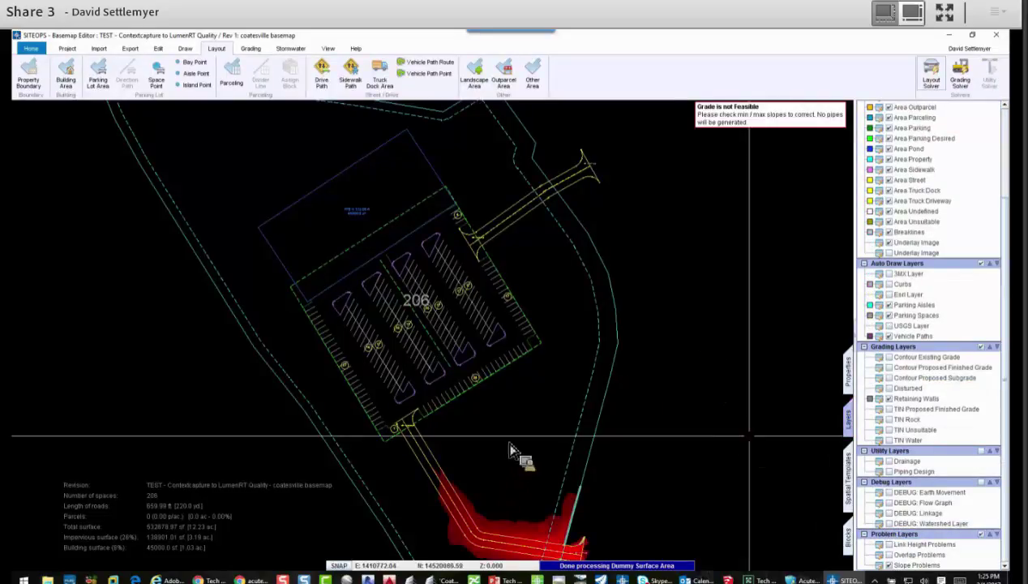
{"action": "scroll", "coordinate": [519, 445], "scroll_direction": "up", "scroll_amount": 5}
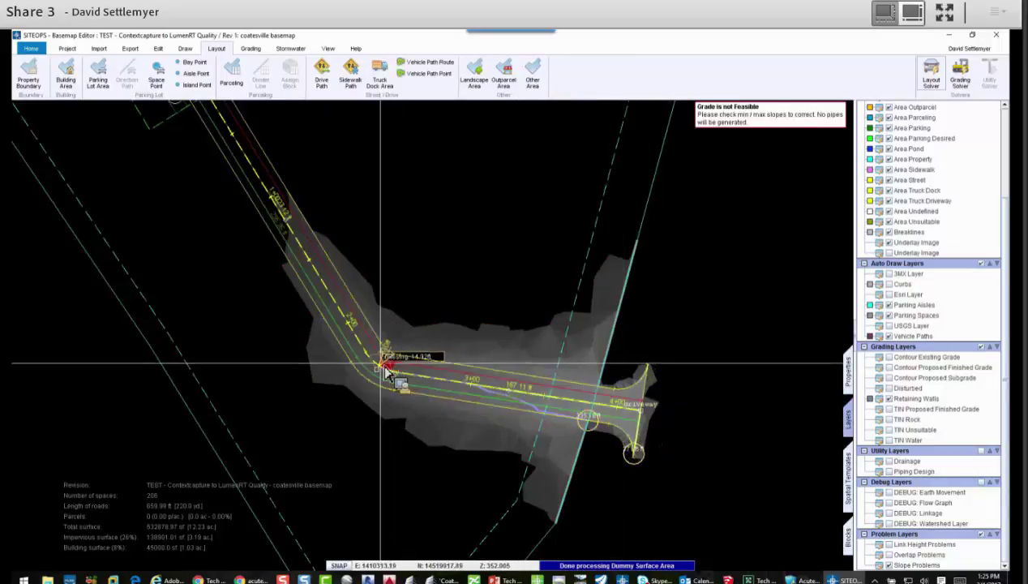
{"action": "scroll", "coordinate": [377, 367], "scroll_direction": "down", "scroll_amount": 3}
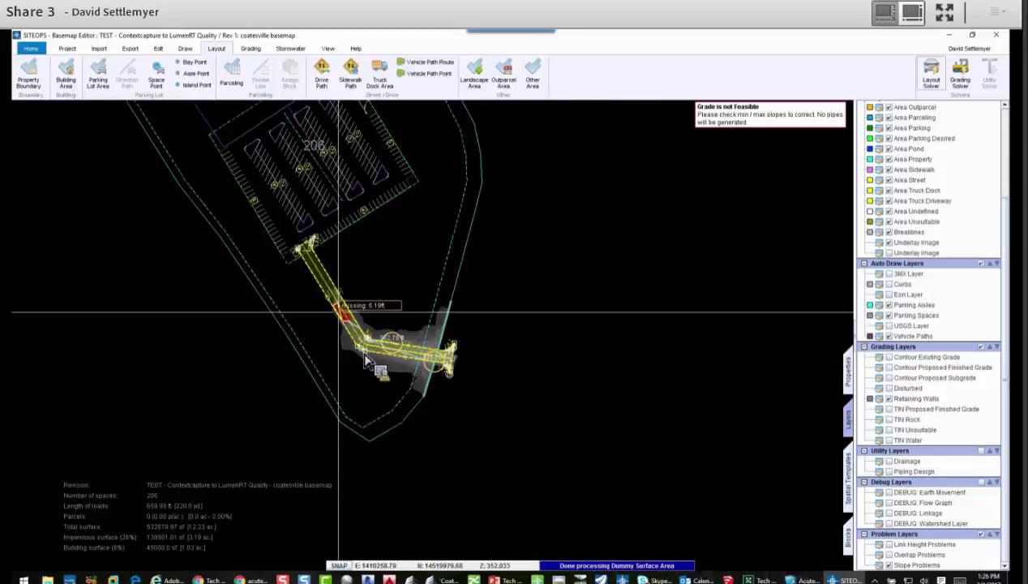
{"action": "scroll", "coordinate": [365, 355], "scroll_direction": "up", "scroll_amount": 4}
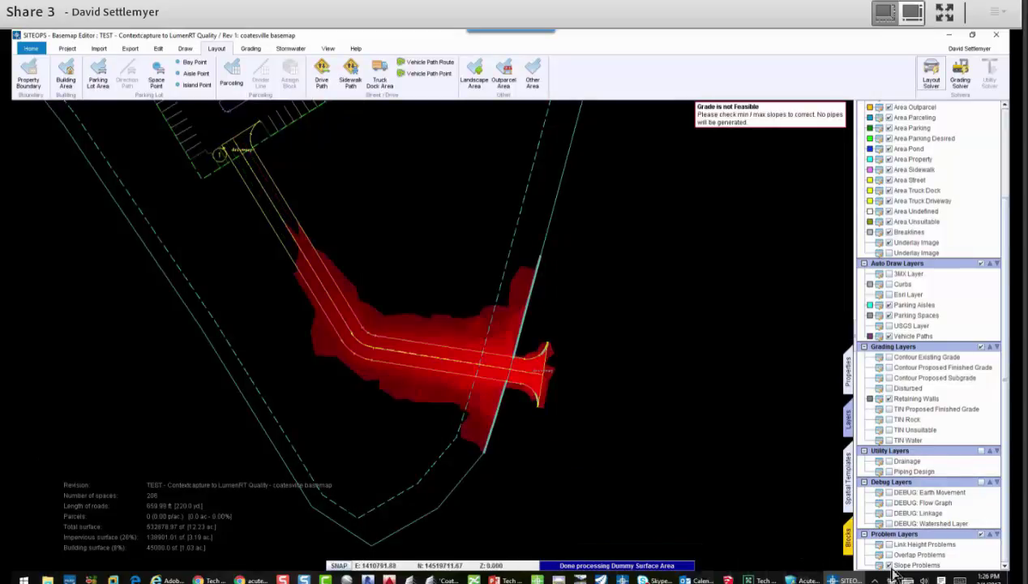
Open the 'Rev 1 coatesville basemap 2' revision from Project > Administer.
{"action": "left_click", "coordinate": [66, 48]}
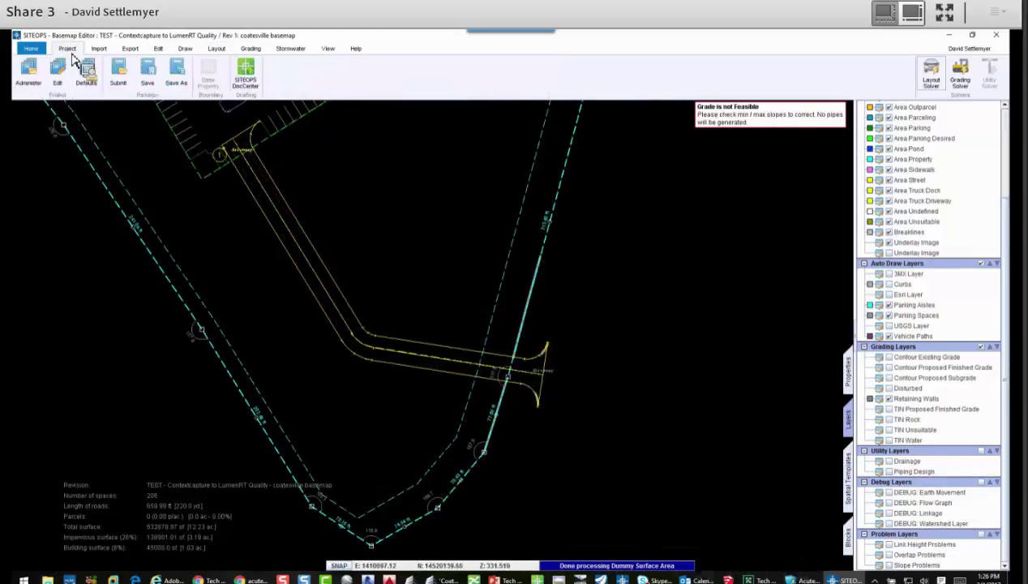
{"action": "left_click", "coordinate": [29, 75]}
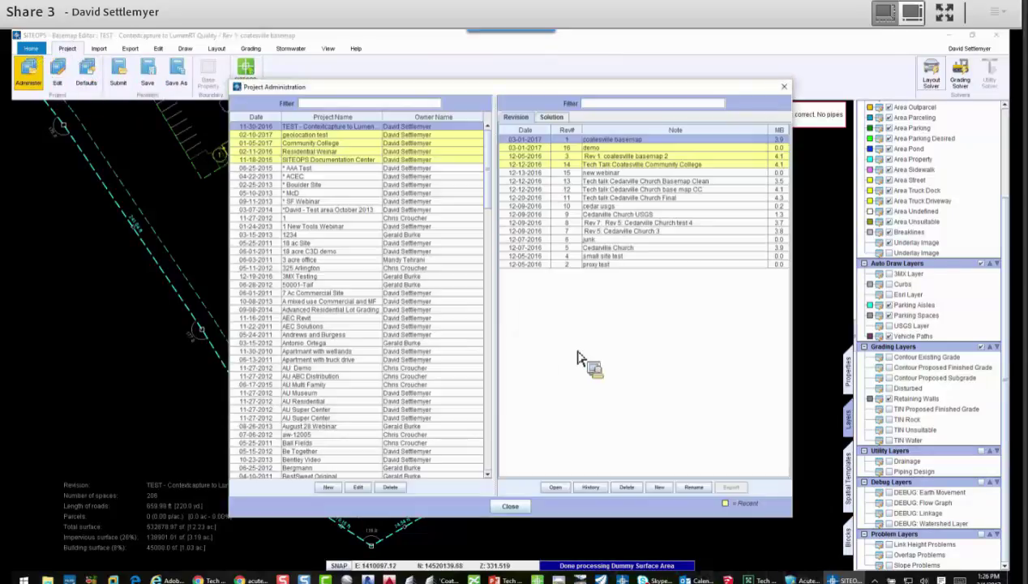
{"action": "left_click", "coordinate": [650, 150]}
{"action": "left_click", "coordinate": [649, 156]}
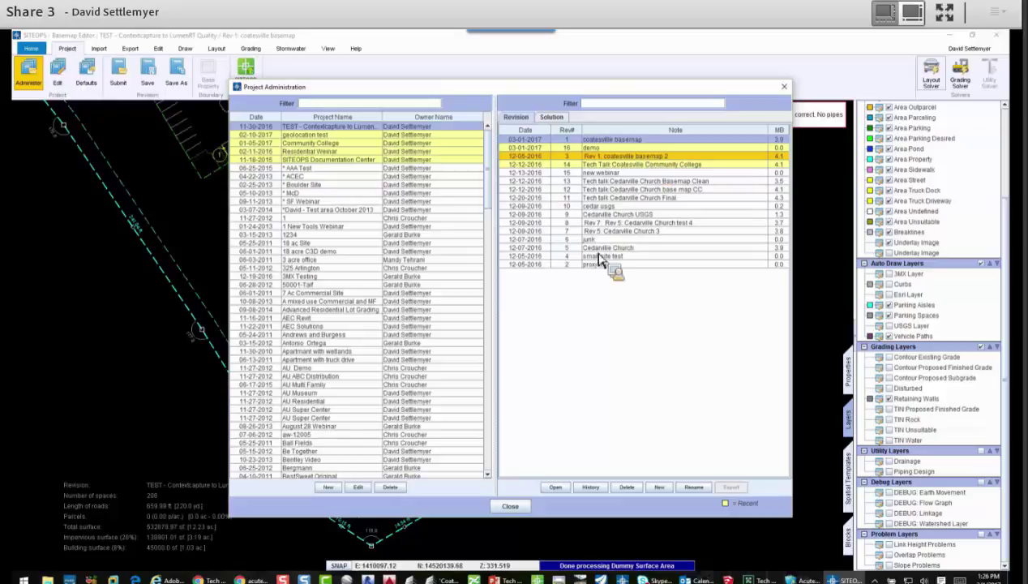
{"action": "left_click", "coordinate": [532, 323]}
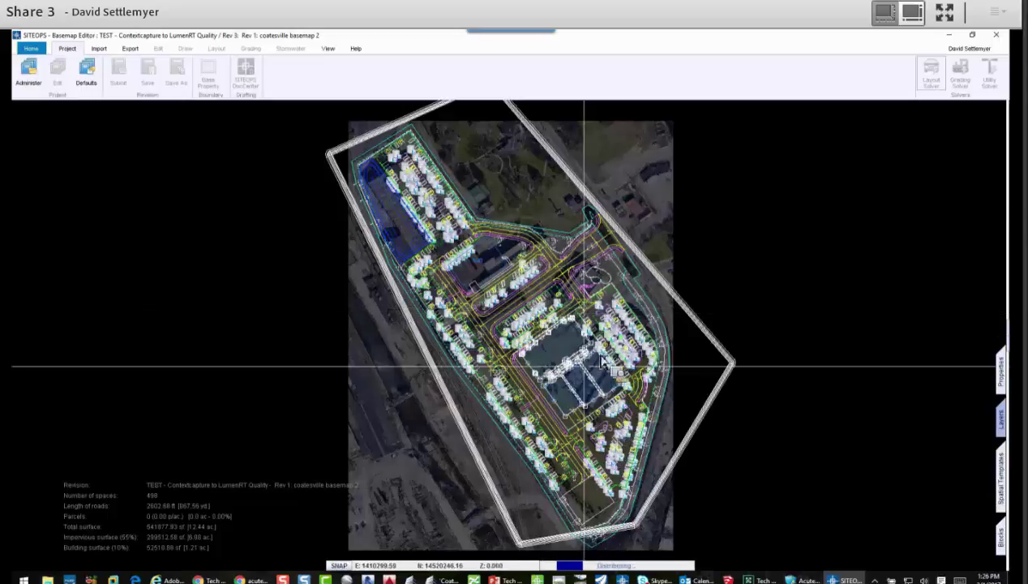
Uncheck the Underlay Image layer so only colored CAD linework shows on black.
{"action": "scroll", "coordinate": [604, 363], "scroll_direction": "up", "scroll_amount": 3}
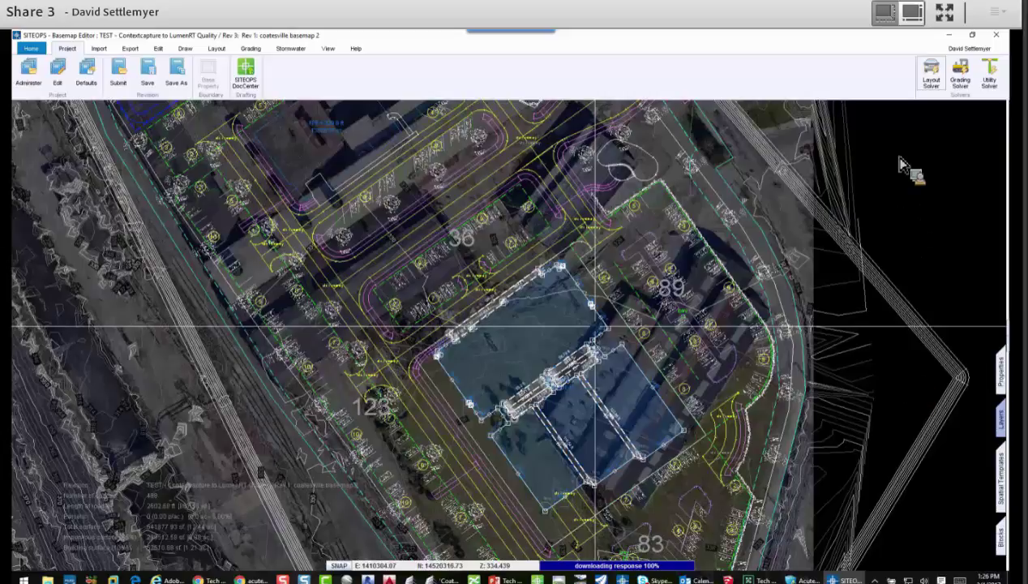
{"action": "left_click", "coordinate": [981, 115]}
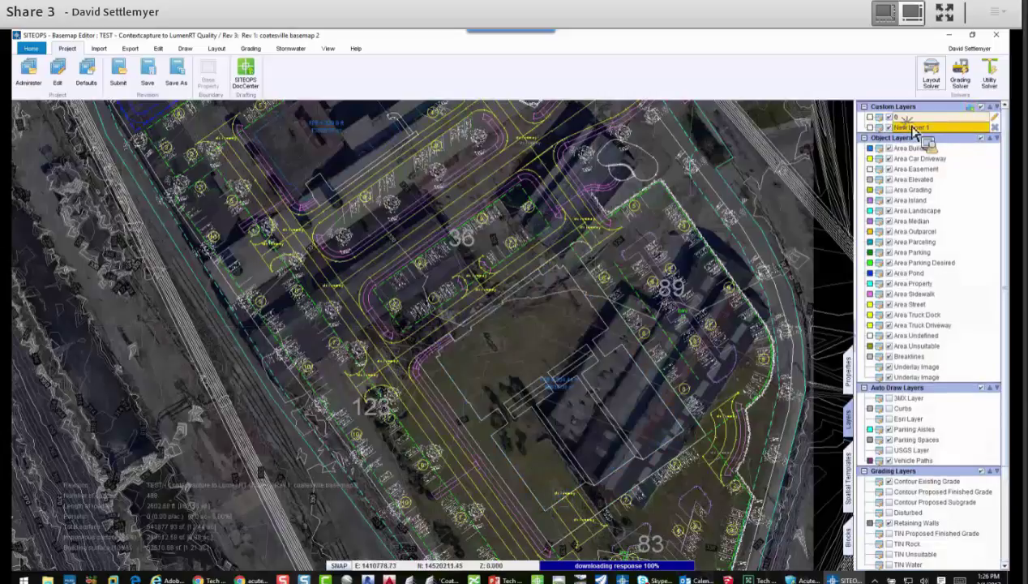
{"action": "left_click", "coordinate": [888, 377]}
{"action": "left_click_drag", "start_coordinate": [895, 389], "coordinate": [673, 387]}
{"action": "scroll", "coordinate": [673, 387], "scroll_direction": "down", "scroll_amount": 3}
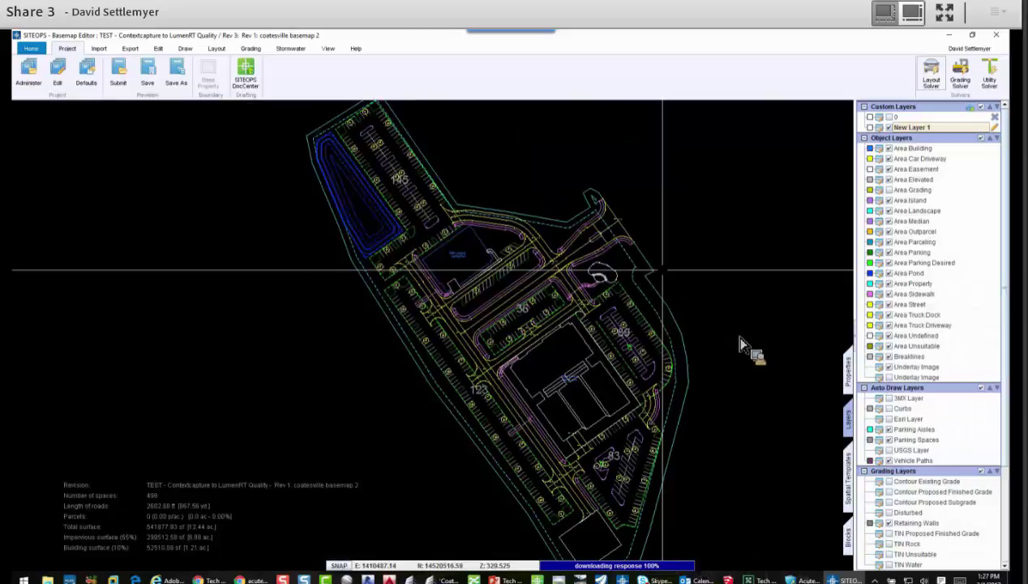
{"action": "left_click", "coordinate": [540, 376]}
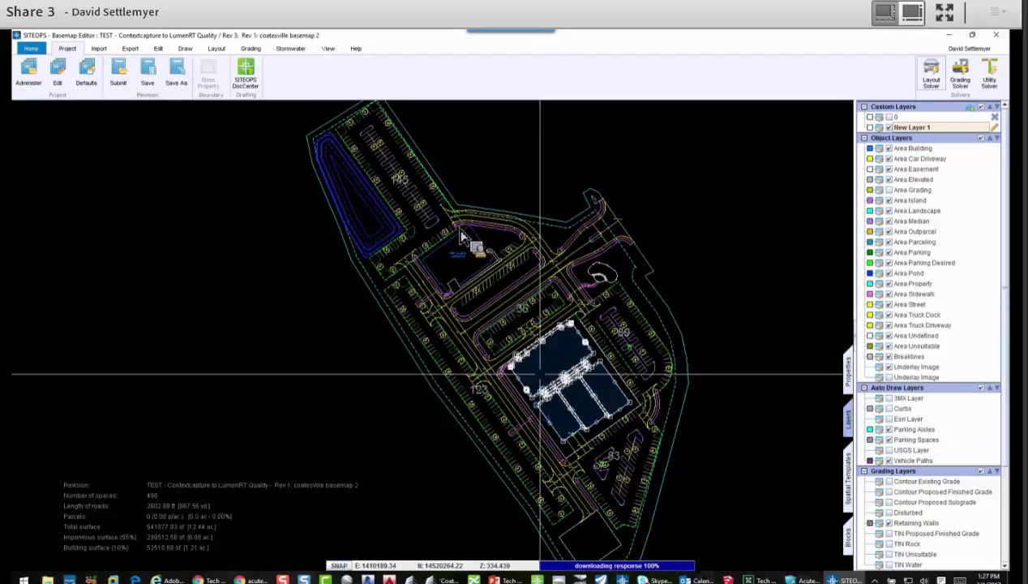
Shrink the upper-left parking lot from 145 to about 100 stalls by moving its top edge and driveway end.
{"action": "scroll", "coordinate": [466, 237], "scroll_direction": "up", "scroll_amount": 1}
{"action": "left_click", "coordinate": [425, 277]}
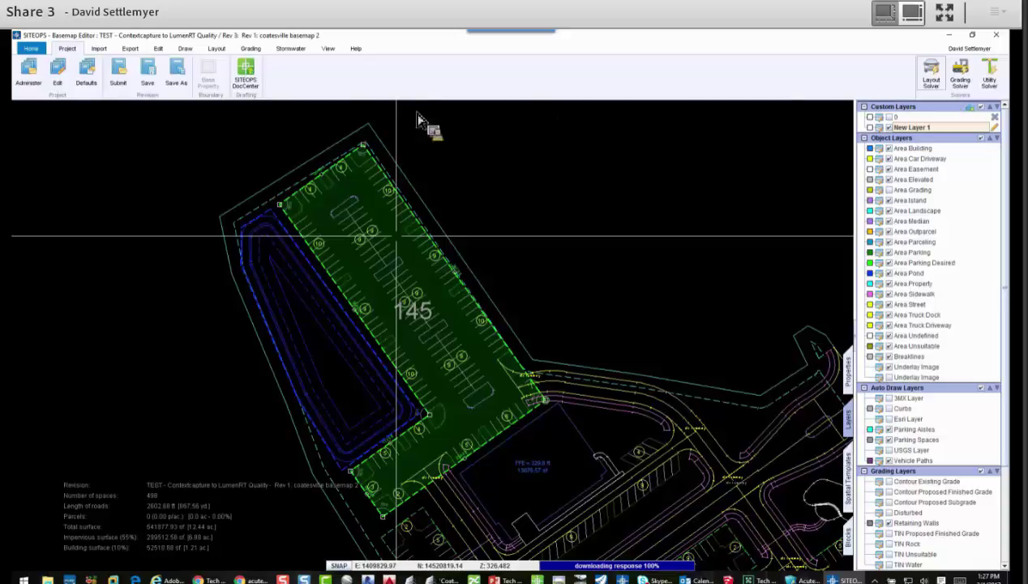
{"action": "left_click_drag", "start_coordinate": [333, 184], "coordinate": [362, 237]}
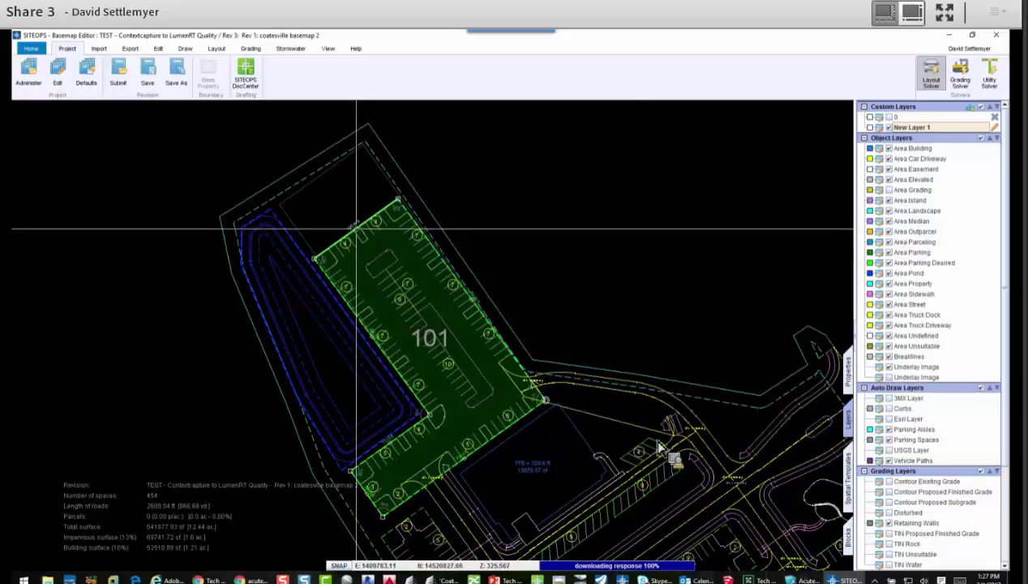
{"action": "scroll", "coordinate": [522, 379], "scroll_direction": "up", "scroll_amount": 5}
{"action": "left_click_drag", "start_coordinate": [467, 366], "coordinate": [414, 375]}
{"action": "scroll", "coordinate": [415, 374], "scroll_direction": "down", "scroll_amount": 3}
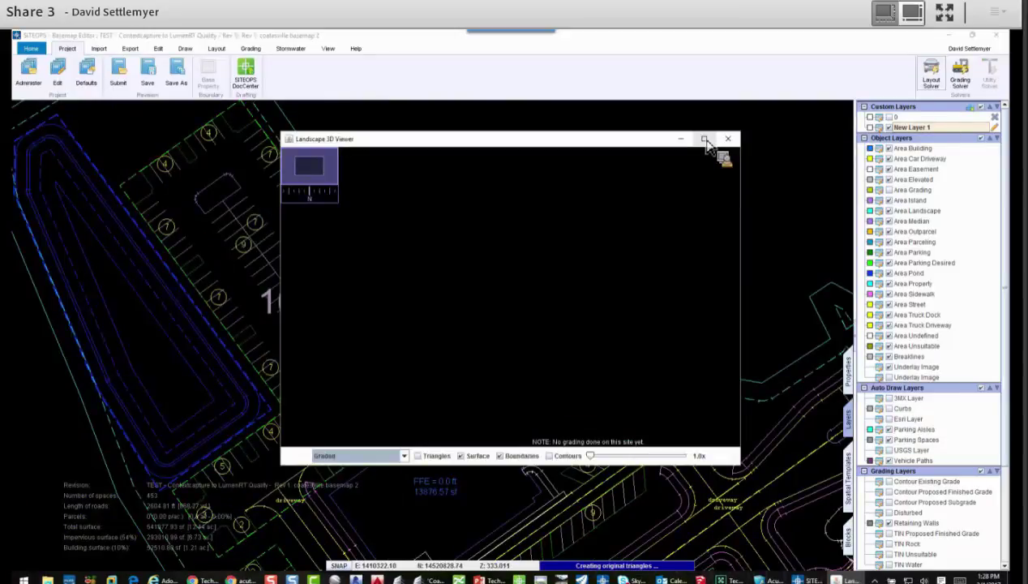
Orbit the full-screen cut-and-fill heat map with boundaries hidden, then close the 3D view.
{"action": "left_click", "coordinate": [705, 139]}
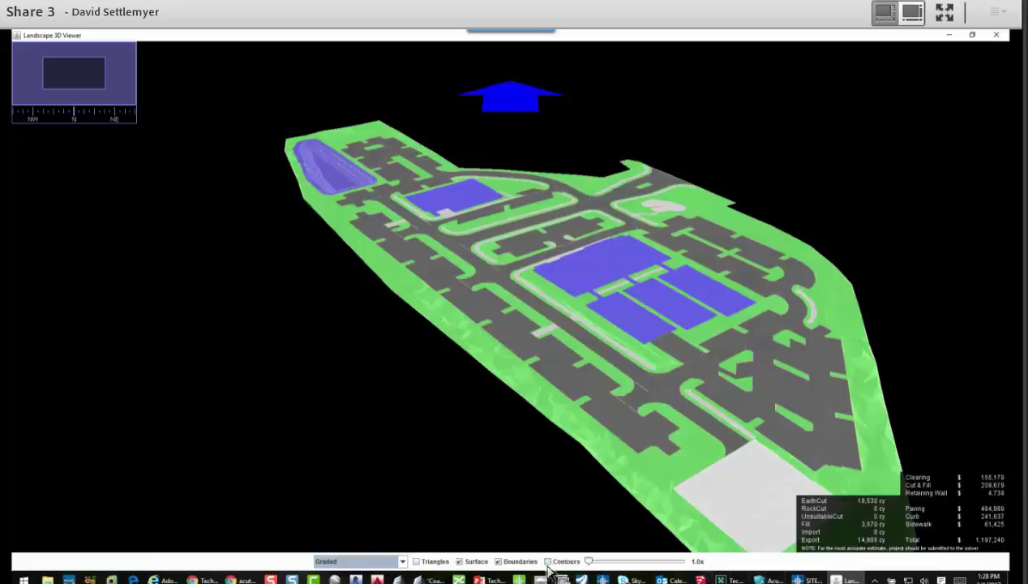
{"action": "left_click", "coordinate": [498, 561]}
{"action": "left_click_drag", "start_coordinate": [420, 431], "coordinate": [297, 318]}
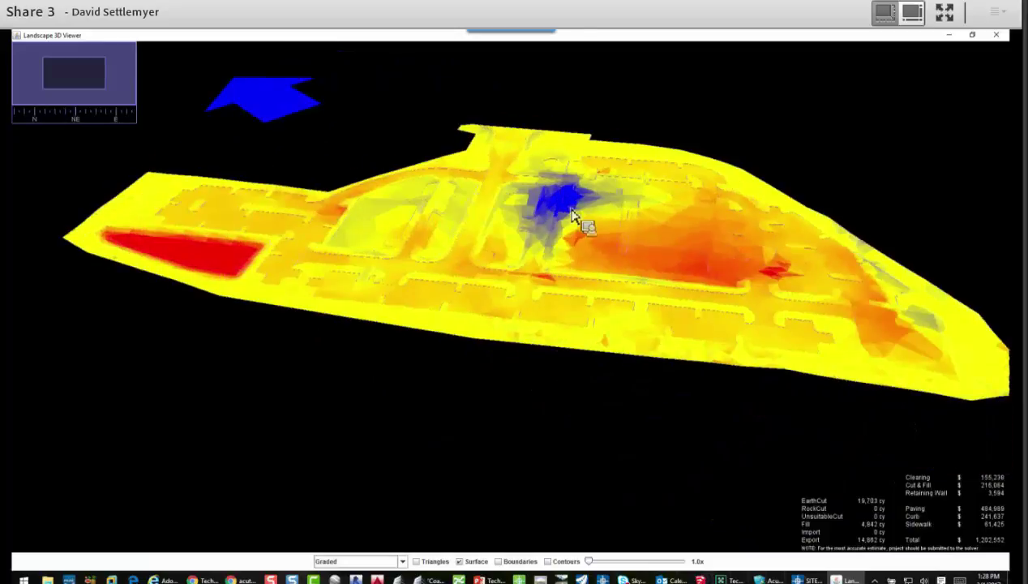
{"action": "left_click_drag", "start_coordinate": [777, 266], "coordinate": [724, 259]}
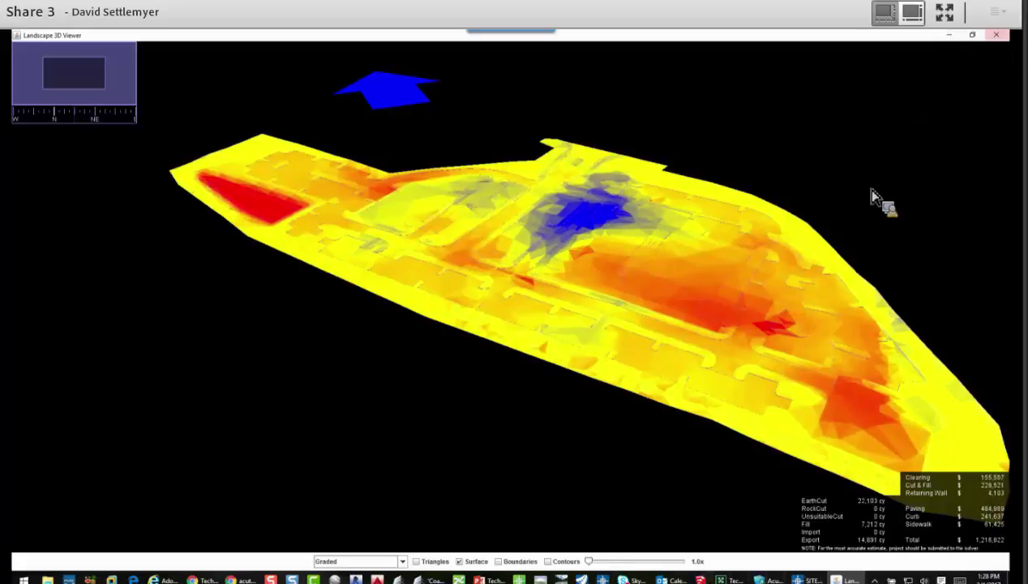
{"action": "key", "text": "alt+Tab"}
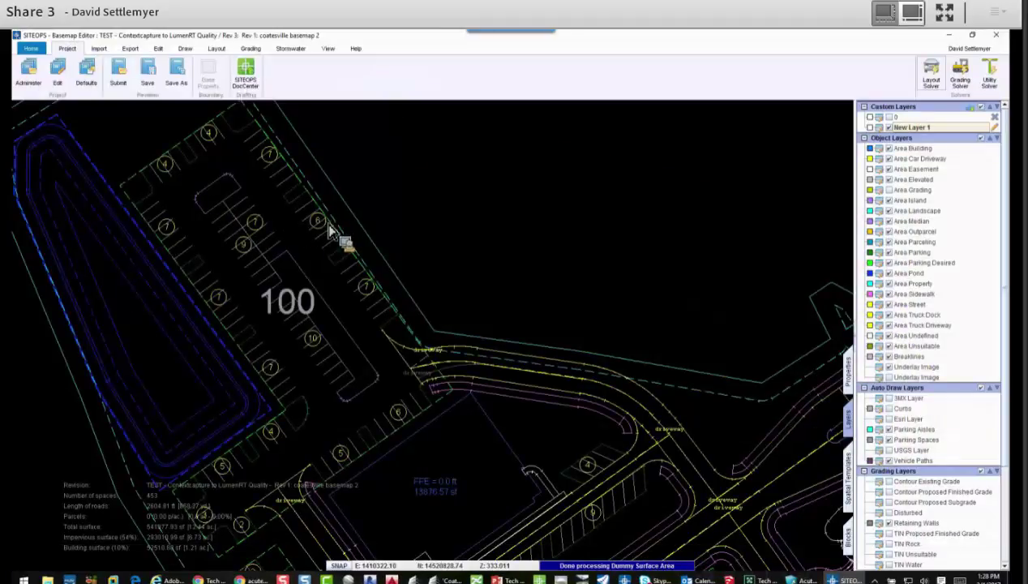
{"action": "scroll", "coordinate": [354, 188], "scroll_direction": "down", "scroll_amount": 3}
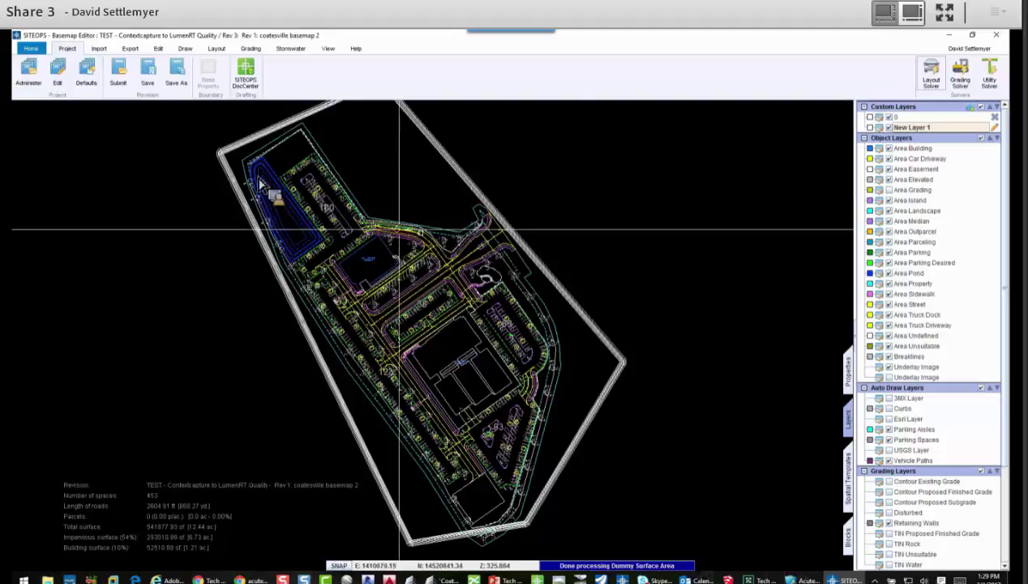
{"action": "scroll", "coordinate": [293, 156], "scroll_direction": "up", "scroll_amount": 3}
{"action": "mouse_move", "coordinate": [864, 121]}
{"action": "left_mouse_down"}
{"action": "mouse_move", "coordinate": [691, 246]}
{"action": "mouse_move", "coordinate": [403, 260]}
{"action": "mouse_move", "coordinate": [314, 286]}
{"action": "mouse_move", "coordinate": [335, 324]}
{"action": "mouse_move", "coordinate": [325, 292]}
{"action": "mouse_move", "coordinate": [337, 276]}
{"action": "mouse_move", "coordinate": [702, 361]}
{"action": "mouse_move", "coordinate": [837, 371]}
{"action": "mouse_move", "coordinate": [523, 360]}
{"action": "mouse_move", "coordinate": [850, 545]}
{"action": "mouse_move", "coordinate": [864, 517]}
{"action": "mouse_move", "coordinate": [874, 412]}
{"action": "mouse_move", "coordinate": [883, 161]}
{"action": "mouse_move", "coordinate": [876, 280]}
{"action": "mouse_move", "coordinate": [882, 260]}
{"action": "mouse_move", "coordinate": [872, 130]}
{"action": "mouse_move", "coordinate": [920, 207]}
{"action": "mouse_move", "coordinate": [925, 163]}
{"action": "mouse_move", "coordinate": [898, 173]}
{"action": "mouse_move", "coordinate": [896, 223]}
{"action": "mouse_move", "coordinate": [910, 231]}
{"action": "mouse_move", "coordinate": [885, 191]}
{"action": "mouse_move", "coordinate": [780, 243]}
{"action": "mouse_move", "coordinate": [787, 350]}
{"action": "mouse_move", "coordinate": [802, 221]}
{"action": "mouse_move", "coordinate": [780, 243]}
{"action": "mouse_move", "coordinate": [747, 341]}
{"action": "mouse_move", "coordinate": [631, 416]}
{"action": "mouse_move", "coordinate": [420, 373]}
{"action": "mouse_move", "coordinate": [406, 316]}
{"action": "mouse_move", "coordinate": [395, 311]}
{"action": "mouse_move", "coordinate": [317, 332]}
{"action": "mouse_move", "coordinate": [483, 527]}
{"action": "mouse_move", "coordinate": [516, 544]}
{"action": "mouse_move", "coordinate": [381, 271]}
{"action": "mouse_move", "coordinate": [429, 260]}
{"action": "mouse_move", "coordinate": [495, 190]}
{"action": "mouse_move", "coordinate": [440, 293]}
{"action": "mouse_move", "coordinate": [432, 292]}
{"action": "mouse_move", "coordinate": [523, 269]}
{"action": "mouse_move", "coordinate": [427, 273]}
{"action": "mouse_move", "coordinate": [341, 172]}
{"action": "mouse_move", "coordinate": [777, 233]}
{"action": "mouse_move", "coordinate": [901, 109]}
{"action": "mouse_move", "coordinate": [719, 198]}
{"action": "mouse_move", "coordinate": [725, 209]}
{"action": "mouse_move", "coordinate": [707, 224]}
{"action": "mouse_move", "coordinate": [666, 232]}
{"action": "left_mouse_up"}
Zoom in and back out over the upper-left parking lot to inspect its 121 car-filled stalls.
{"action": "scroll", "coordinate": [332, 312], "scroll_direction": "up", "scroll_amount": 3}
{"action": "scroll", "coordinate": [523, 360], "scroll_direction": "up", "scroll_amount": 2}
{"action": "scroll", "coordinate": [412, 356], "scroll_direction": "up", "scroll_amount": 3}
{"action": "scroll", "coordinate": [381, 272], "scroll_direction": "up", "scroll_amount": 3}
{"action": "scroll", "coordinate": [435, 293], "scroll_direction": "down", "scroll_amount": 3}
{"action": "scroll", "coordinate": [427, 272], "scroll_direction": "down", "scroll_amount": 2}
{"action": "scroll", "coordinate": [667, 233], "scroll_direction": "down", "scroll_amount": 2}
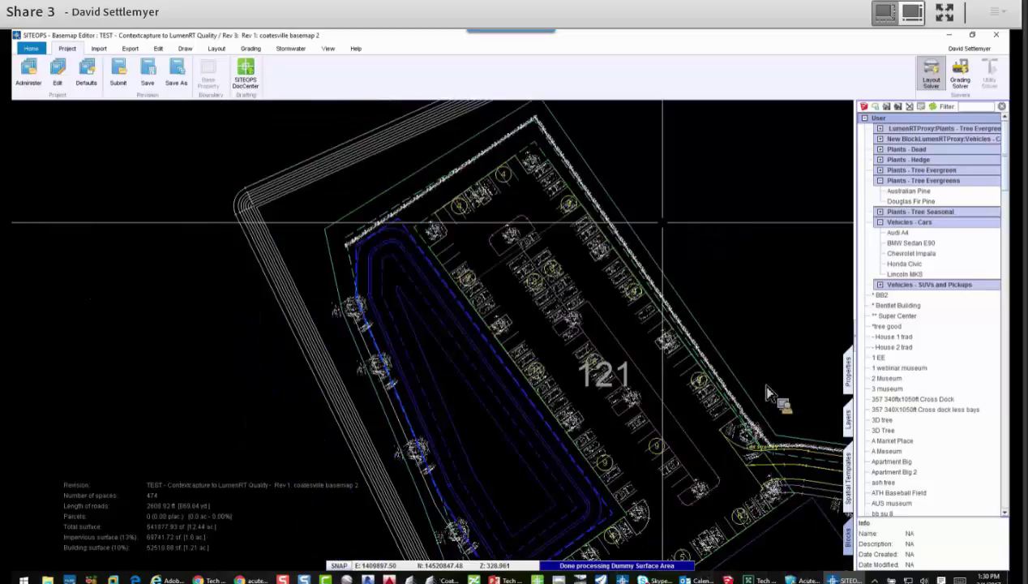
{"action": "scroll", "coordinate": [770, 395], "scroll_direction": "down", "scroll_amount": 1}
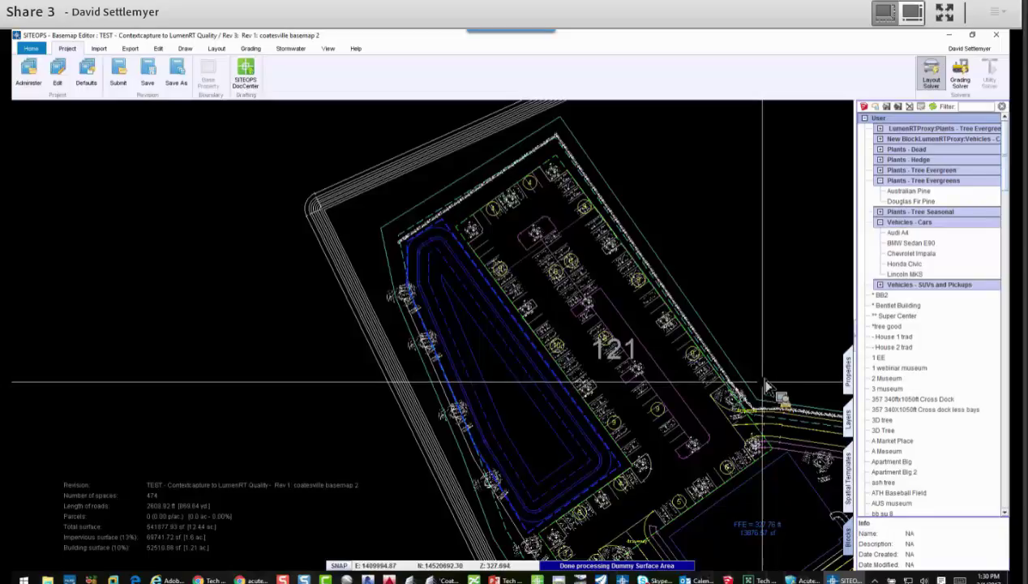
Preview the updated 474-space site in 3D with Grading Solver, then close the viewer.
{"action": "left_click", "coordinate": [976, 82]}
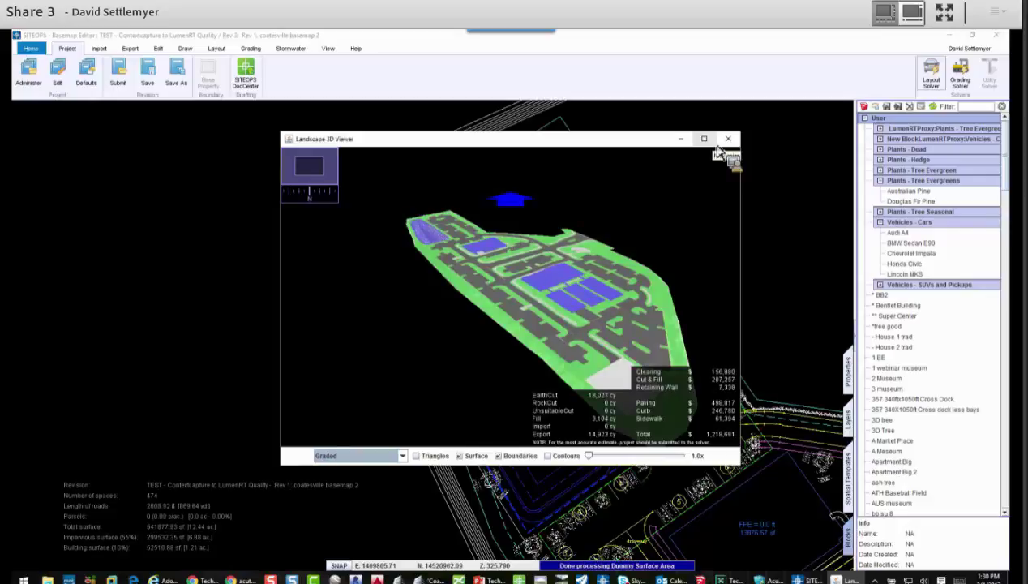
{"action": "left_click", "coordinate": [726, 141]}
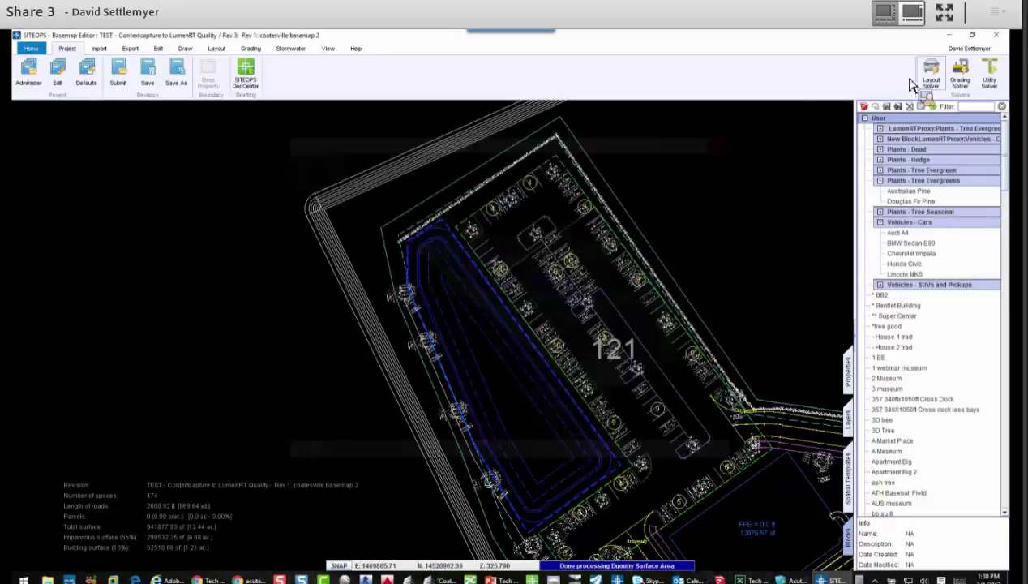
{"action": "scroll", "coordinate": [160, 77], "scroll_direction": "down", "scroll_amount": 2}
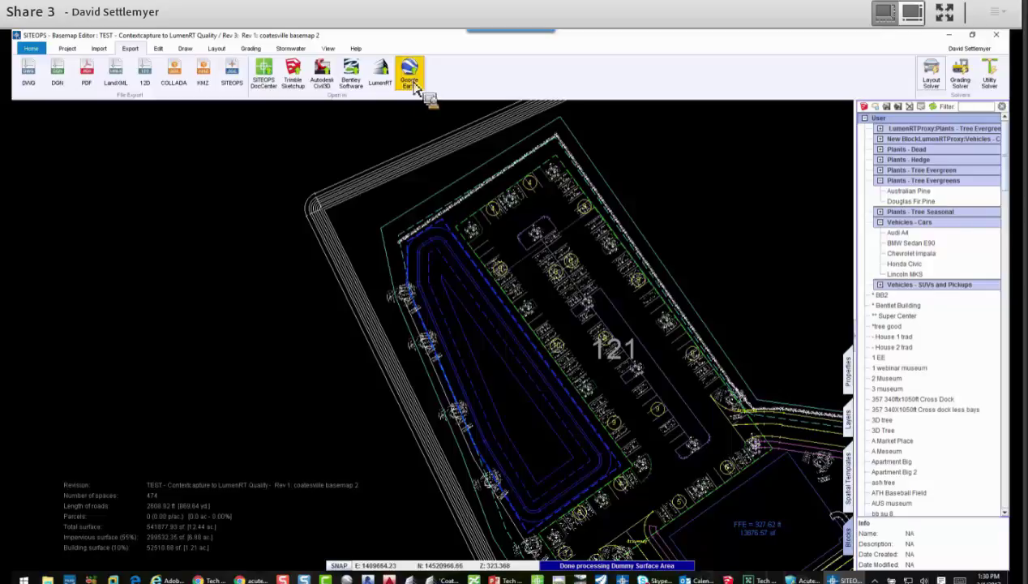
{"action": "left_click", "coordinate": [383, 86]}
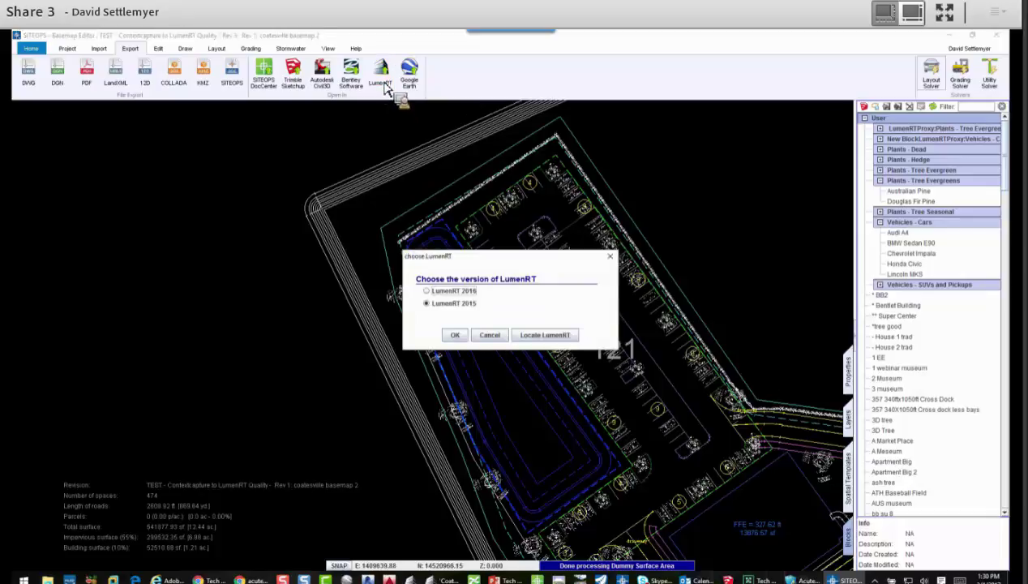
{"action": "left_click", "coordinate": [458, 335]}
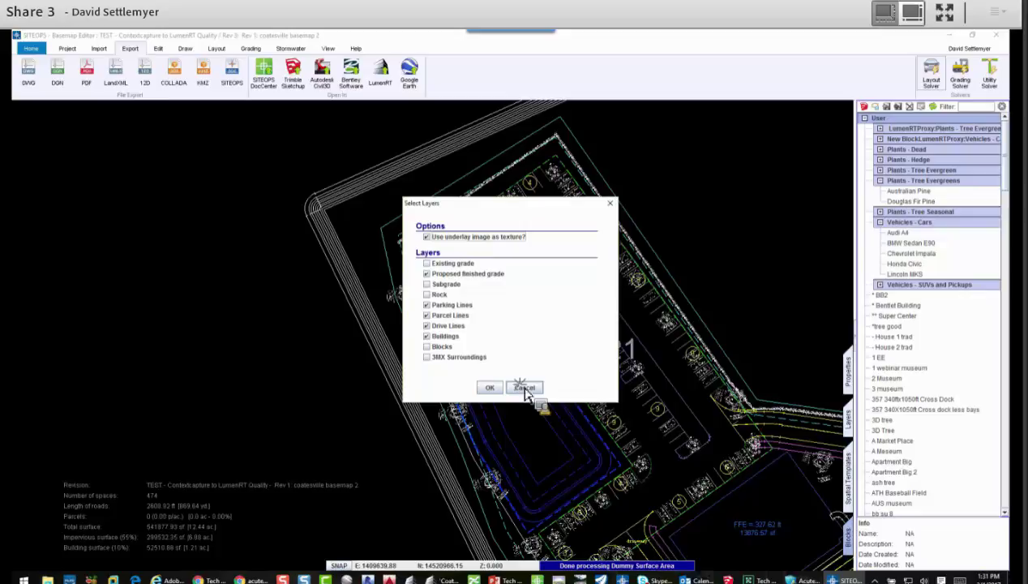
{"action": "left_click", "coordinate": [525, 389]}
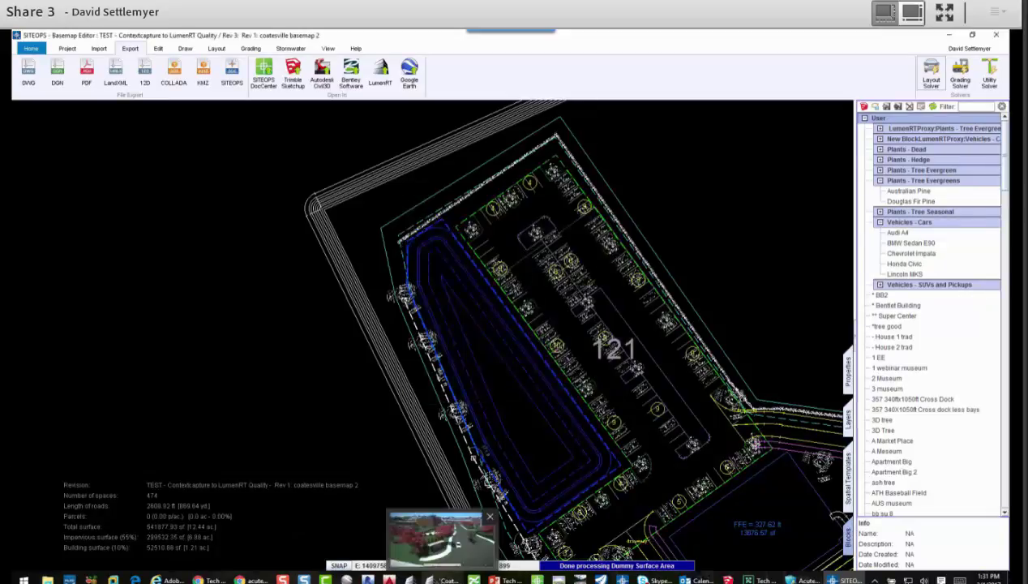
{"action": "left_click", "coordinate": [441, 579]}
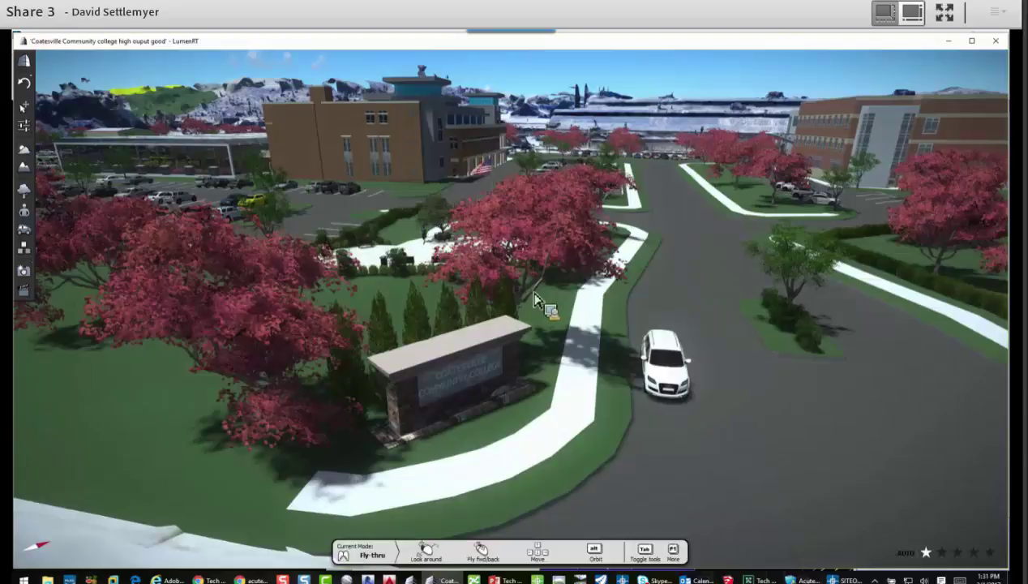
{"action": "key", "text": "alt"}
{"action": "left_click_drag", "start_coordinate": [537, 305], "coordinate": [543, 326]}
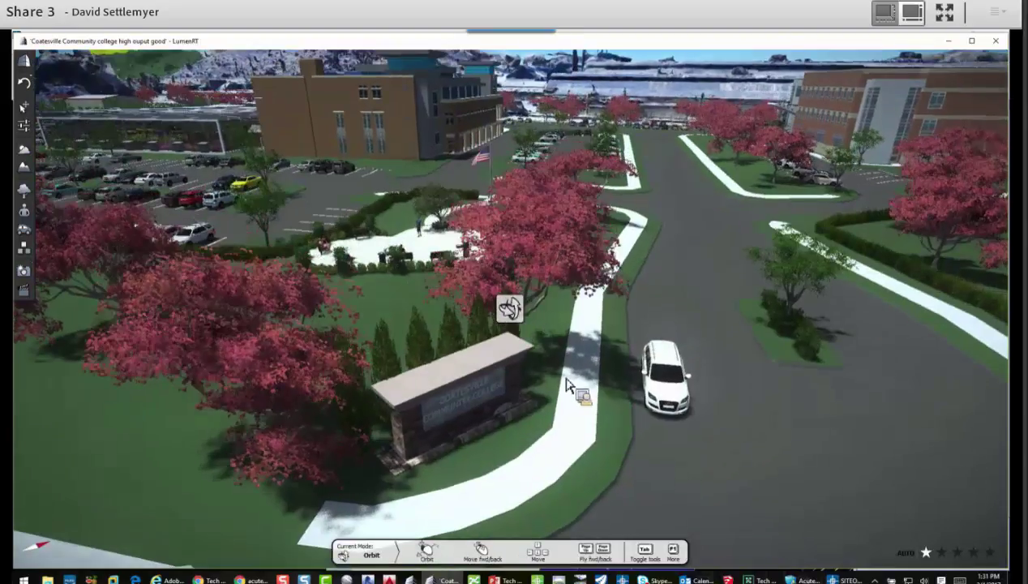
{"action": "double_click", "coordinate": [508, 374]}
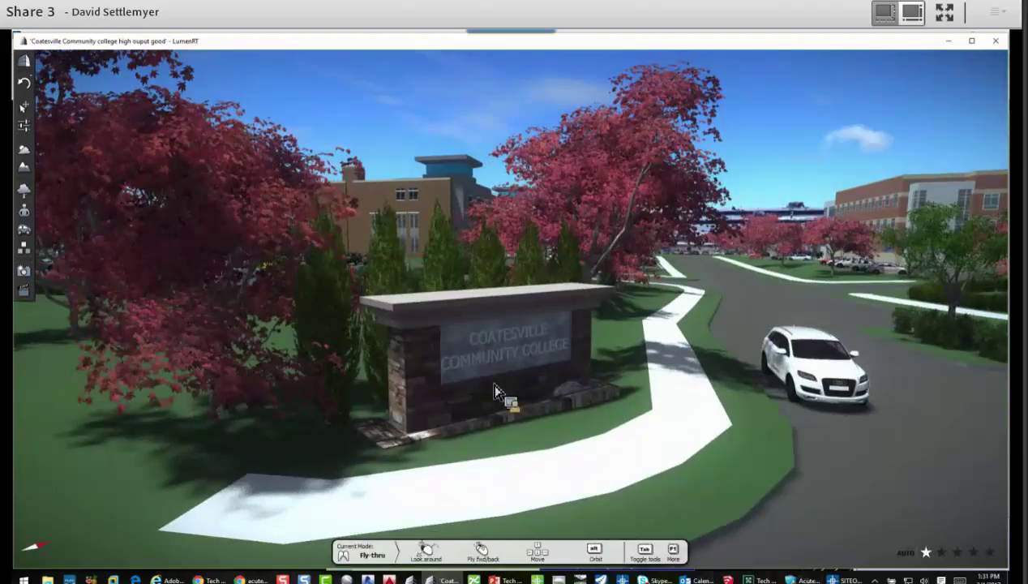
{"action": "scroll", "coordinate": [533, 392], "scroll_direction": "down", "scroll_amount": 5}
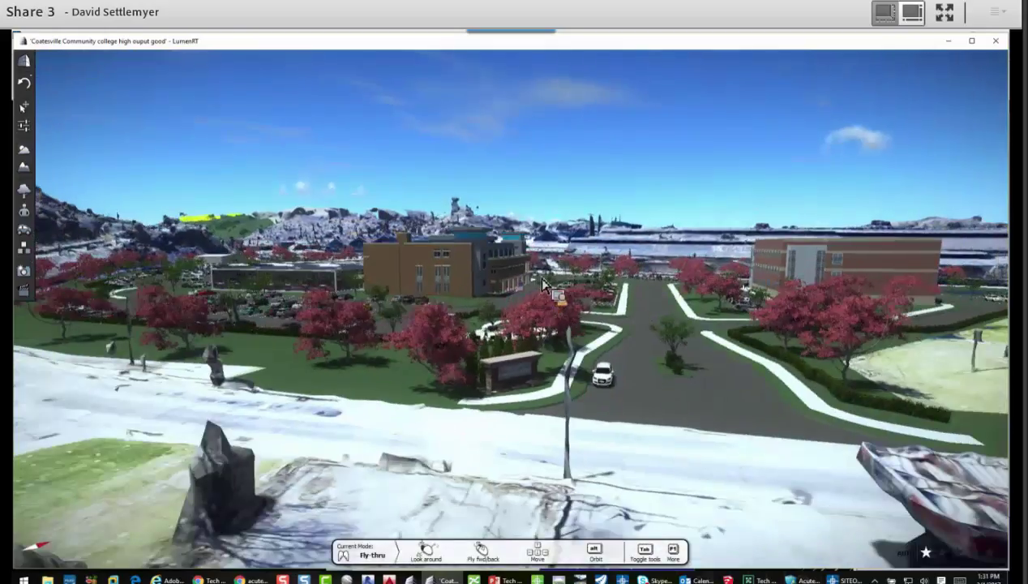
{"action": "key", "text": "alt"}
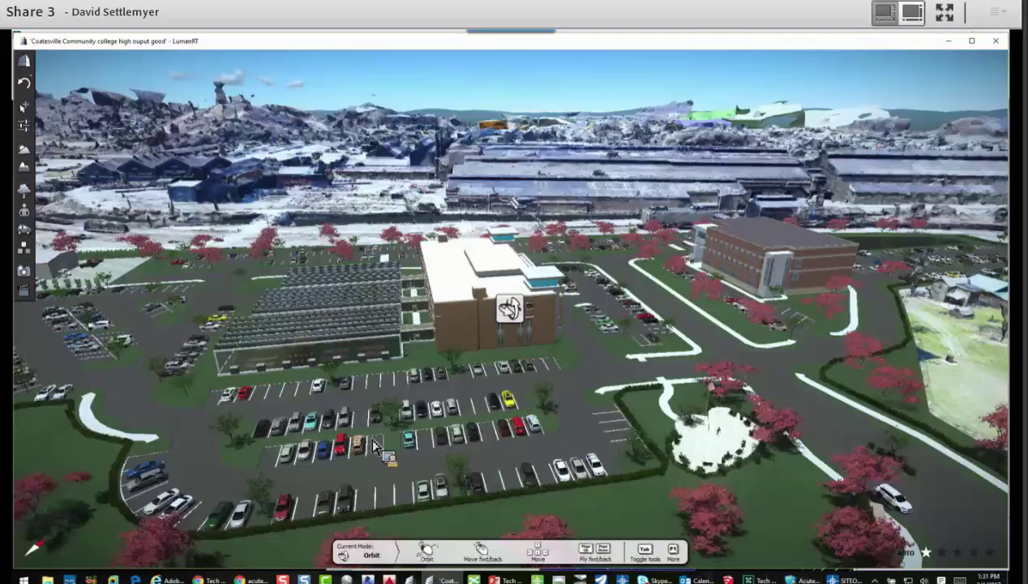
{"action": "key", "text": "alt"}
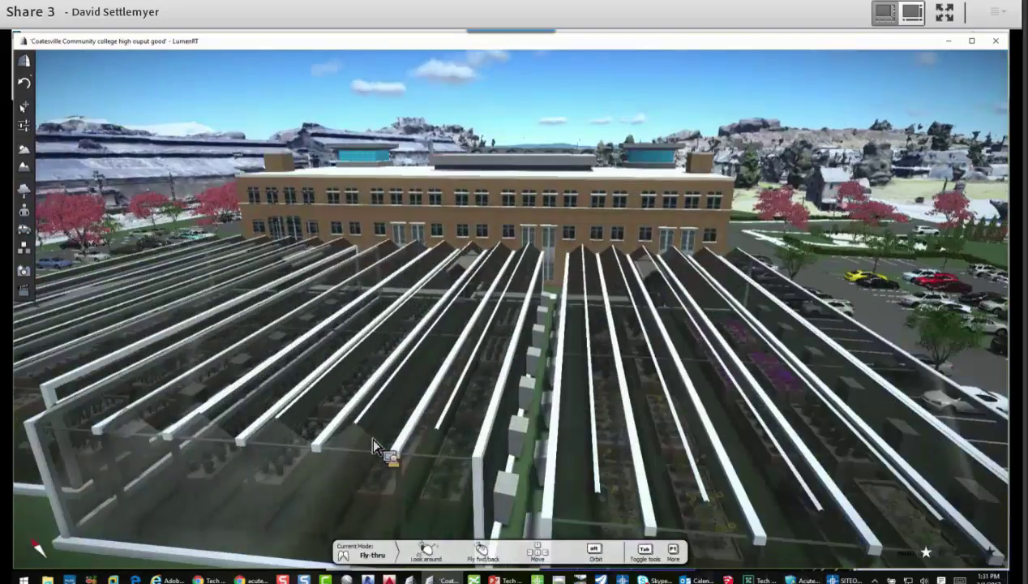
{"action": "double_click", "coordinate": [375, 517]}
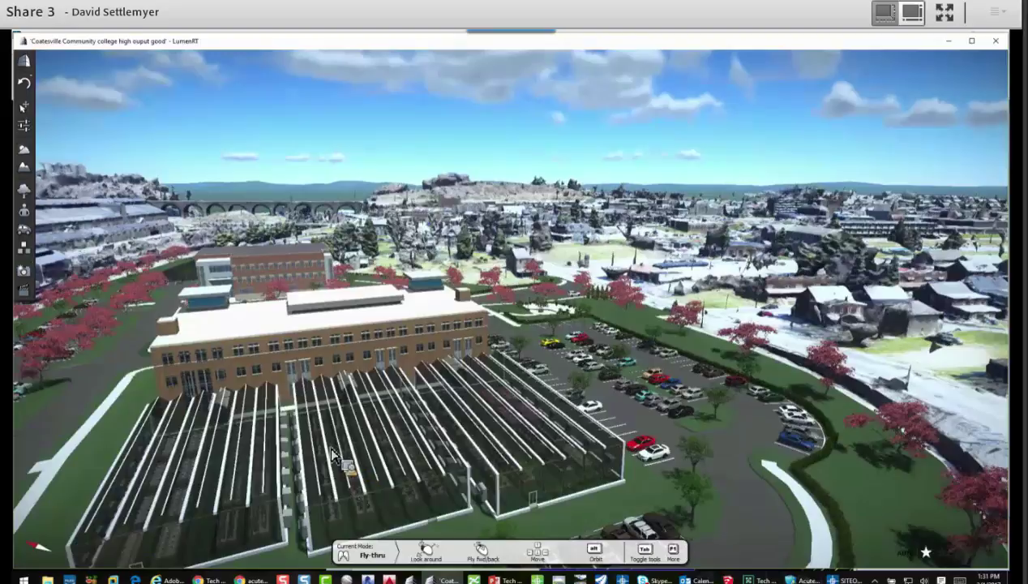
{"action": "left_click_drag", "start_coordinate": [328, 445], "coordinate": [370, 415]}
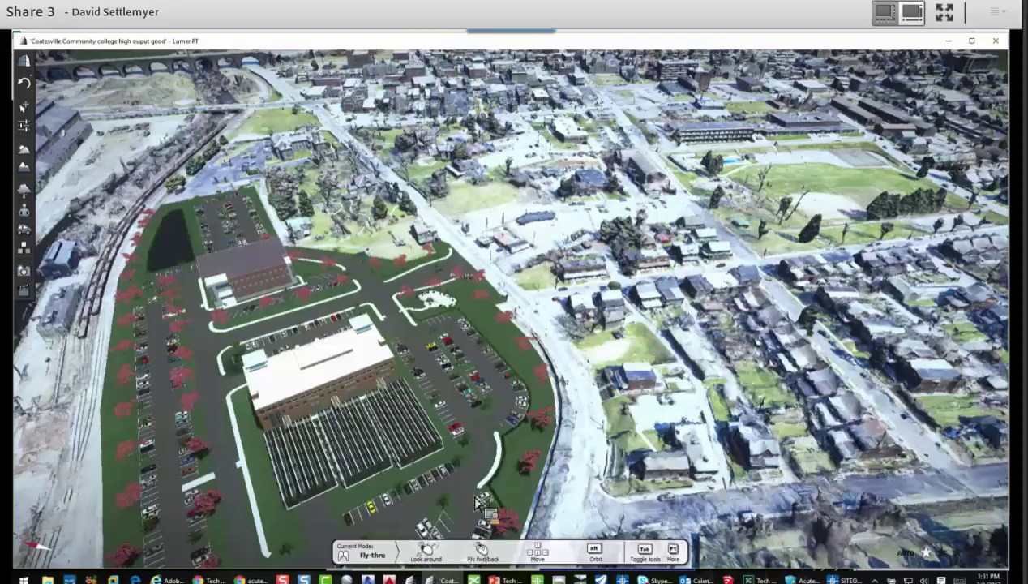
{"action": "key", "text": "alt"}
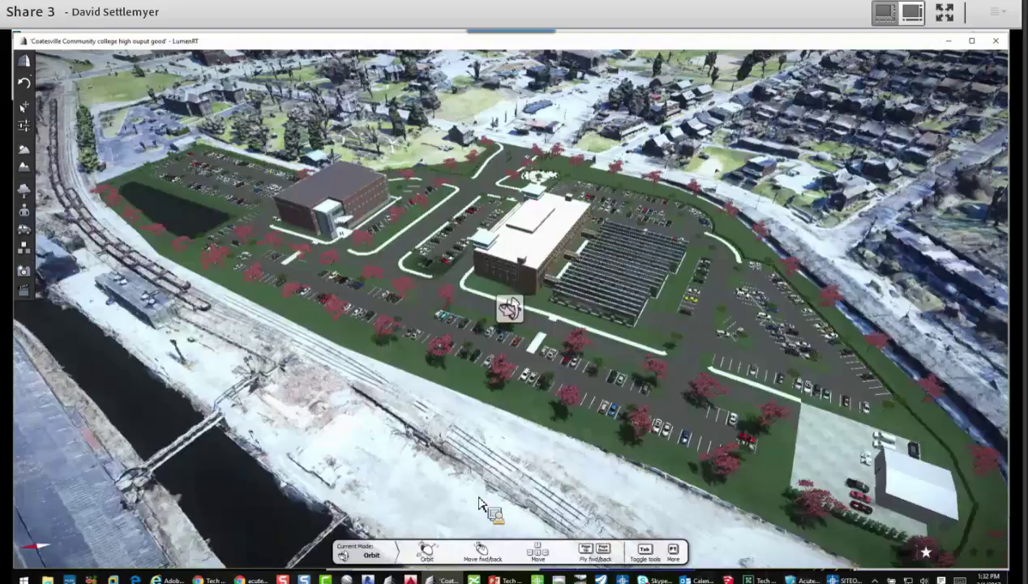
{"action": "key", "text": "alt"}
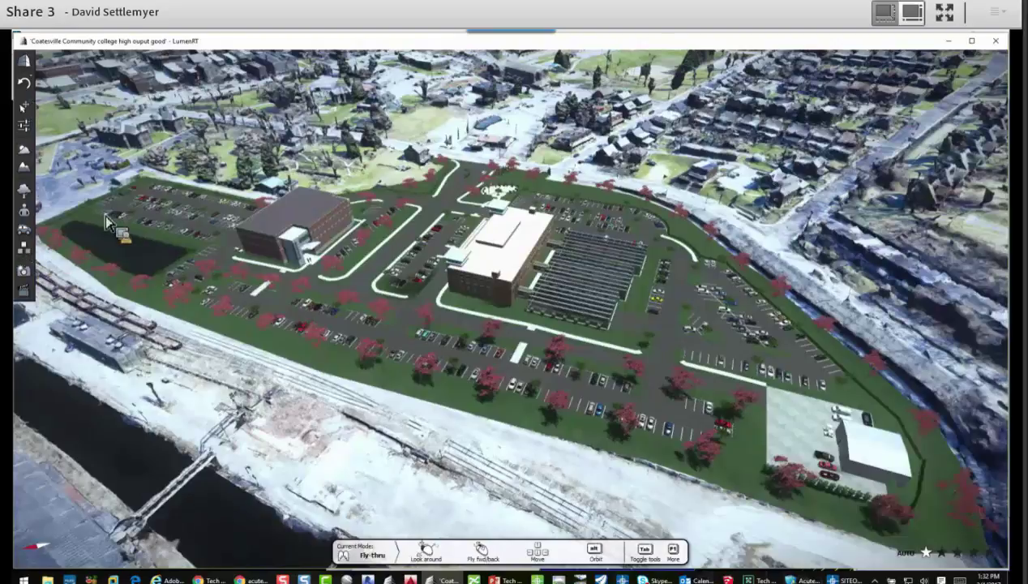
Place a Tree Shrub beside the parking lot in front of the smaller brick building.
{"action": "left_click", "coordinate": [24, 191]}
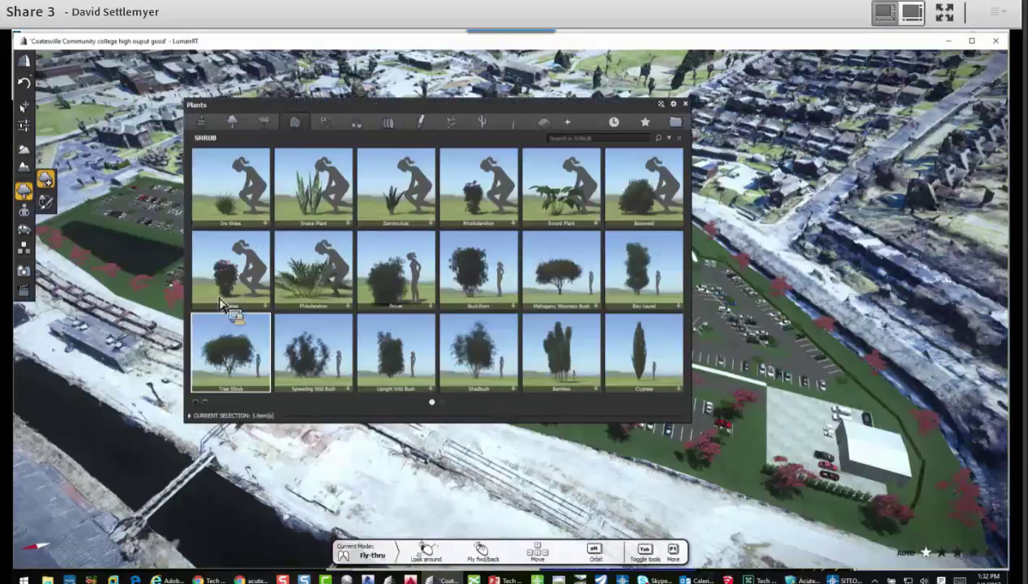
{"action": "left_click", "coordinate": [251, 344]}
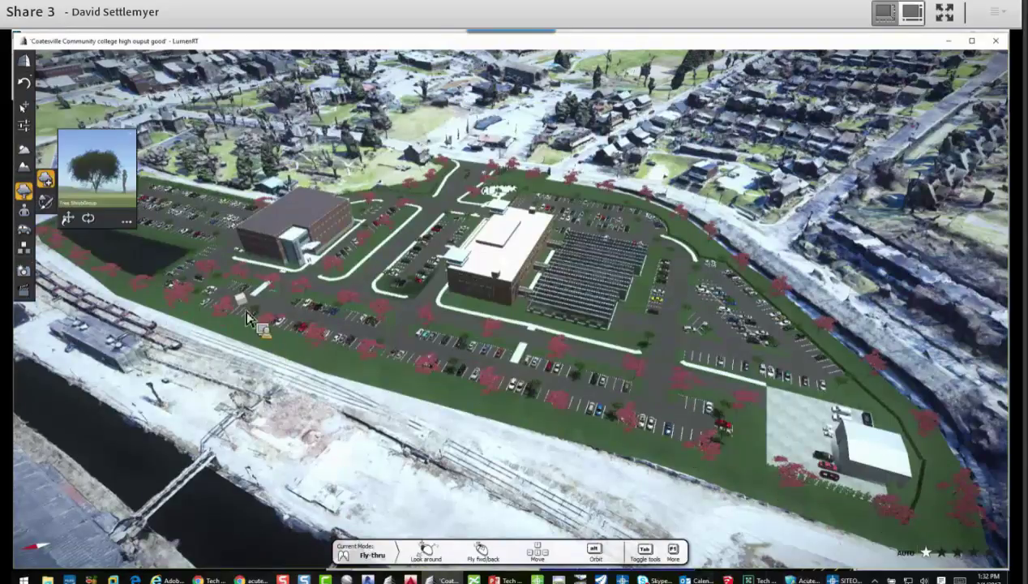
{"action": "scroll", "coordinate": [253, 345], "scroll_direction": "up", "scroll_amount": 3}
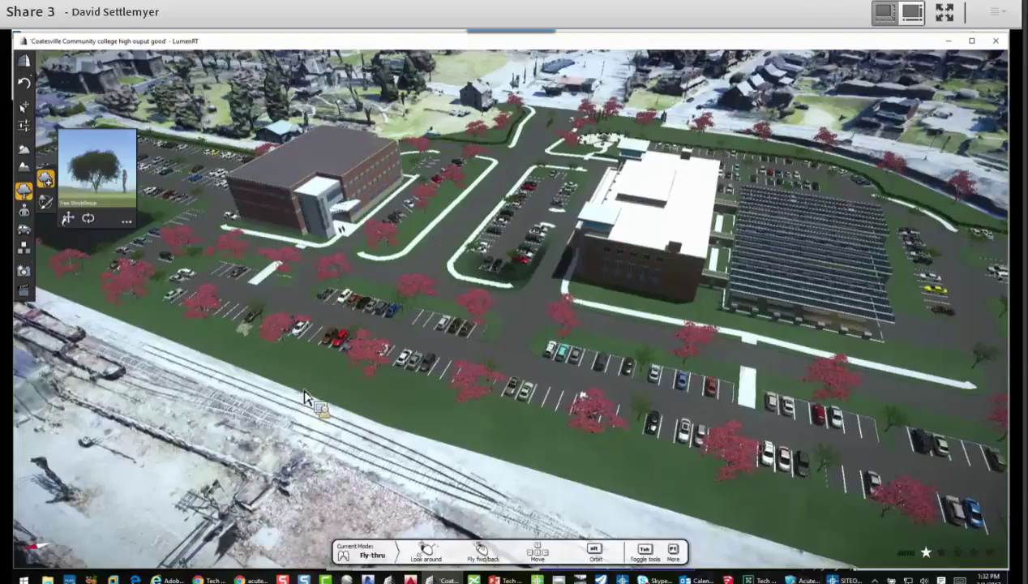
{"action": "left_click", "coordinate": [357, 365]}
{"action": "scroll", "coordinate": [356, 365], "scroll_direction": "up", "scroll_amount": 2}
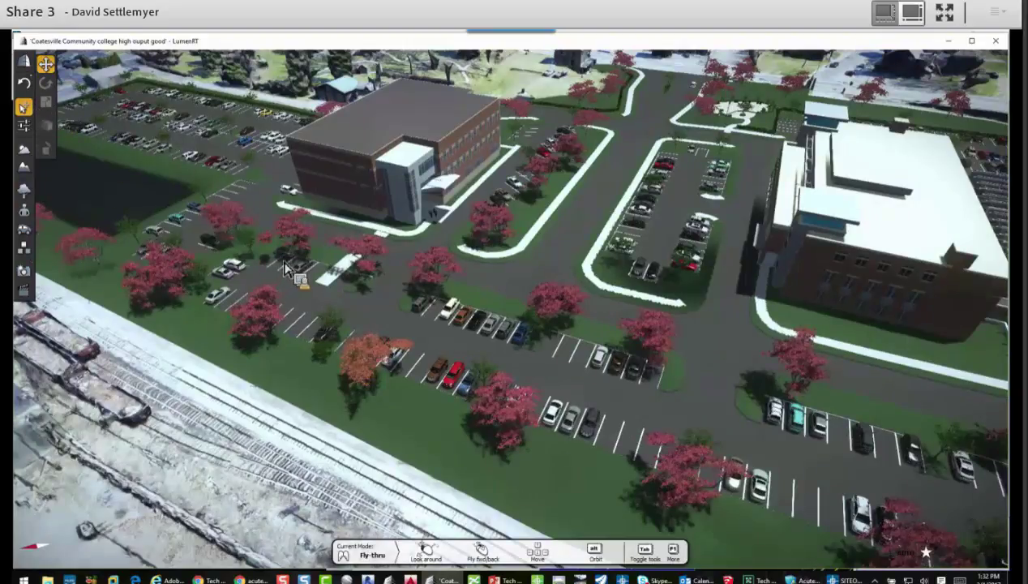
{"action": "scroll", "coordinate": [285, 274], "scroll_direction": "down", "scroll_amount": 5}
Set the sun time to 9:58 PM and fly over the night campus toward the parked cars.
{"action": "left_click", "coordinate": [27, 150]}
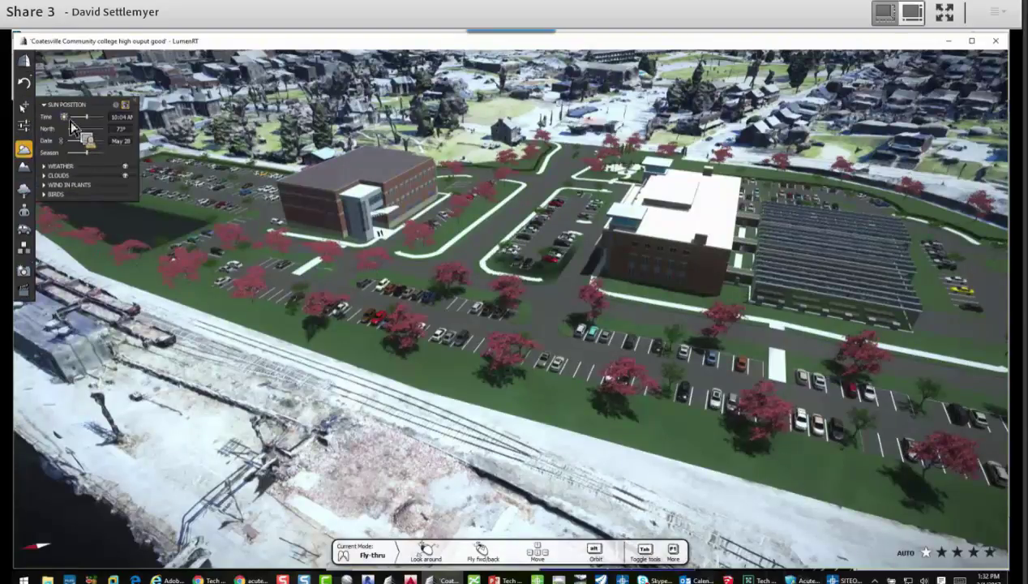
{"action": "left_click_drag", "start_coordinate": [85, 118], "coordinate": [73, 126]}
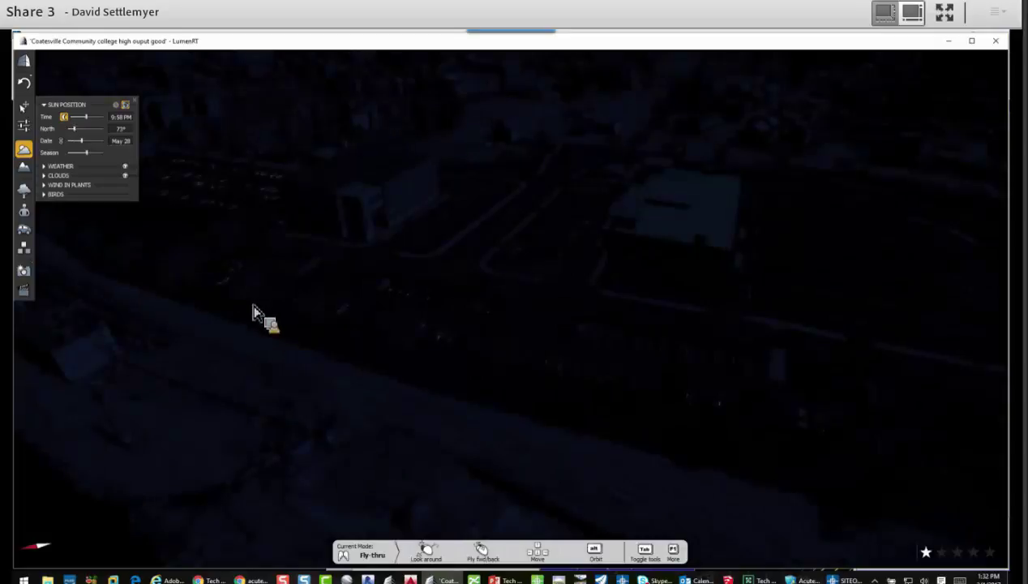
{"action": "left_click_drag", "start_coordinate": [314, 331], "coordinate": [487, 266]}
{"action": "key", "text": "alt"}
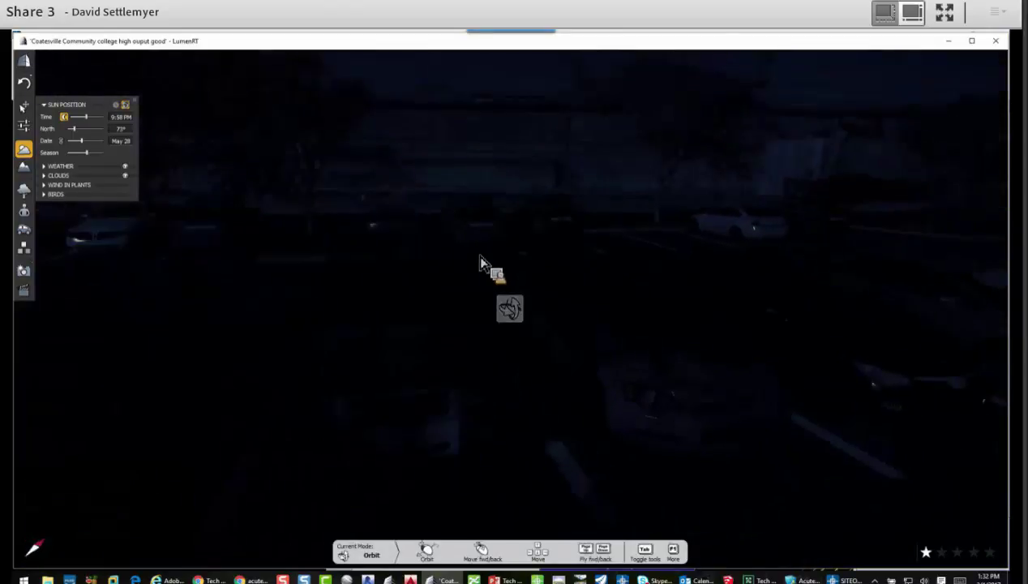
{"action": "left_click_drag", "start_coordinate": [491, 354], "coordinate": [548, 338]}
{"action": "left_click_drag", "start_coordinate": [556, 300], "coordinate": [558, 302]}
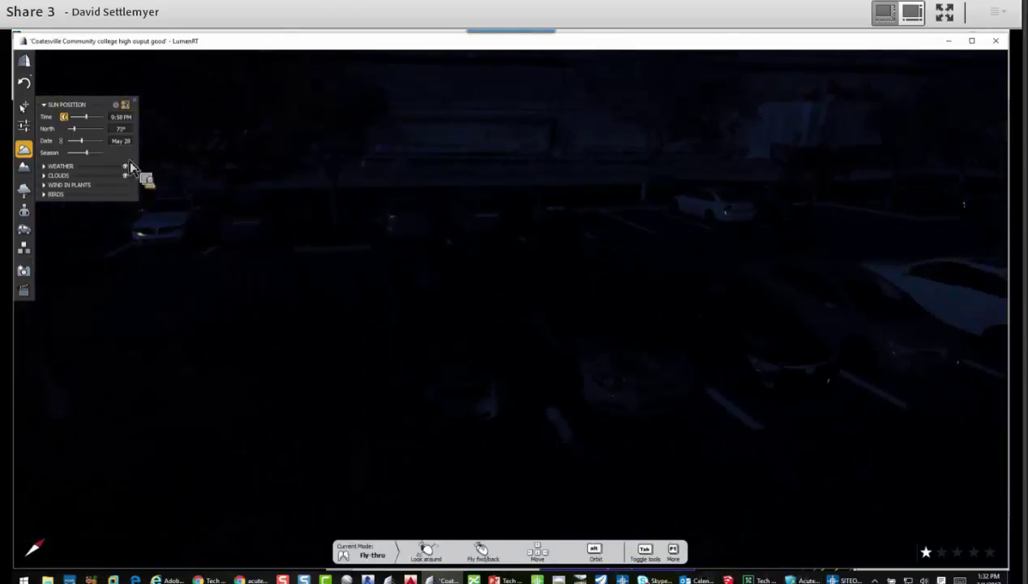
Return the sun time to 10:03 AM for daylight over the parking lot.
{"action": "left_click", "coordinate": [24, 148]}
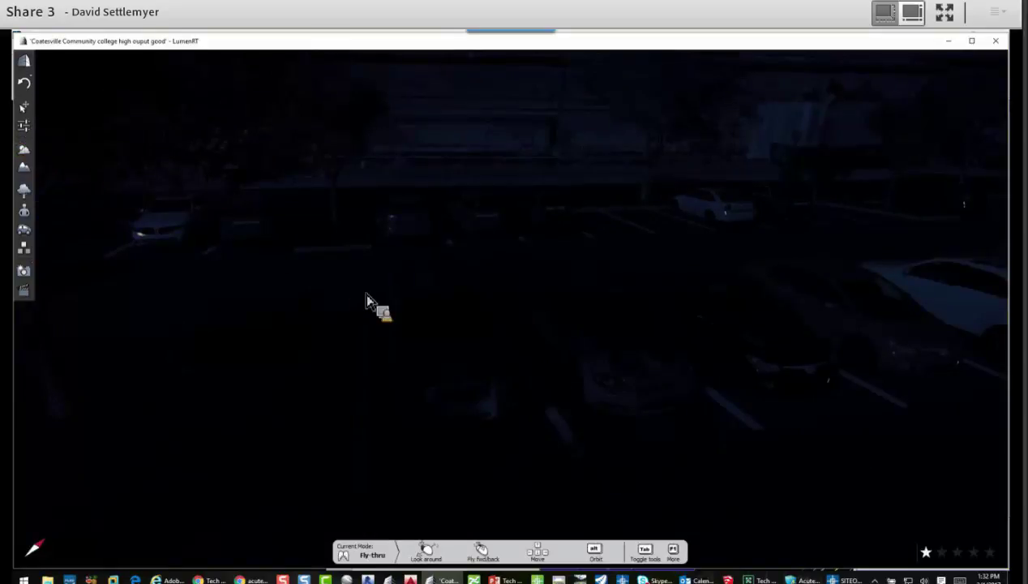
{"action": "left_click", "coordinate": [31, 147]}
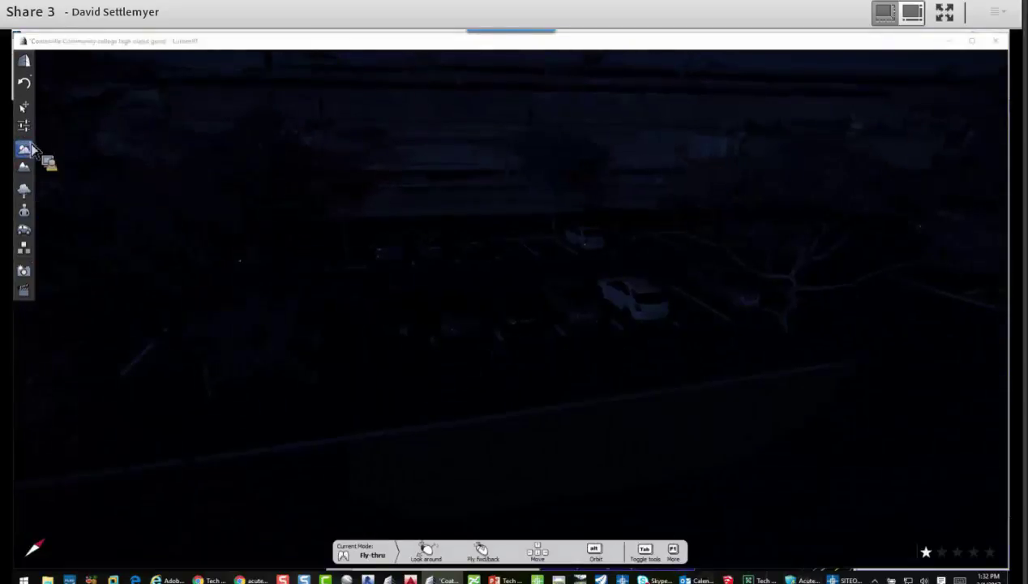
{"action": "left_click_drag", "start_coordinate": [69, 118], "coordinate": [86, 117]}
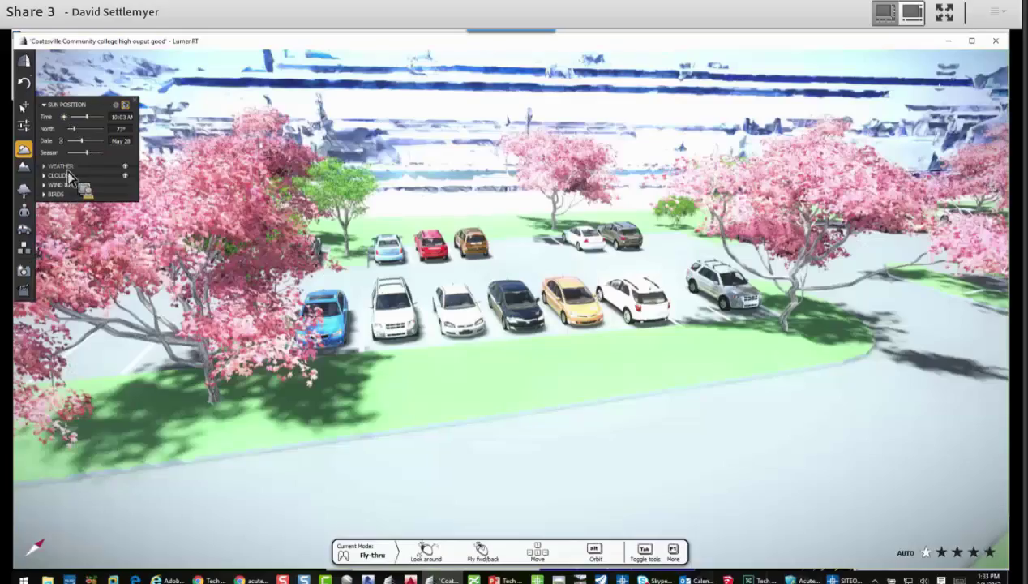
Increase the Clouds Speed in the weather settings so clouds drift faster.
{"action": "left_click", "coordinate": [68, 169]}
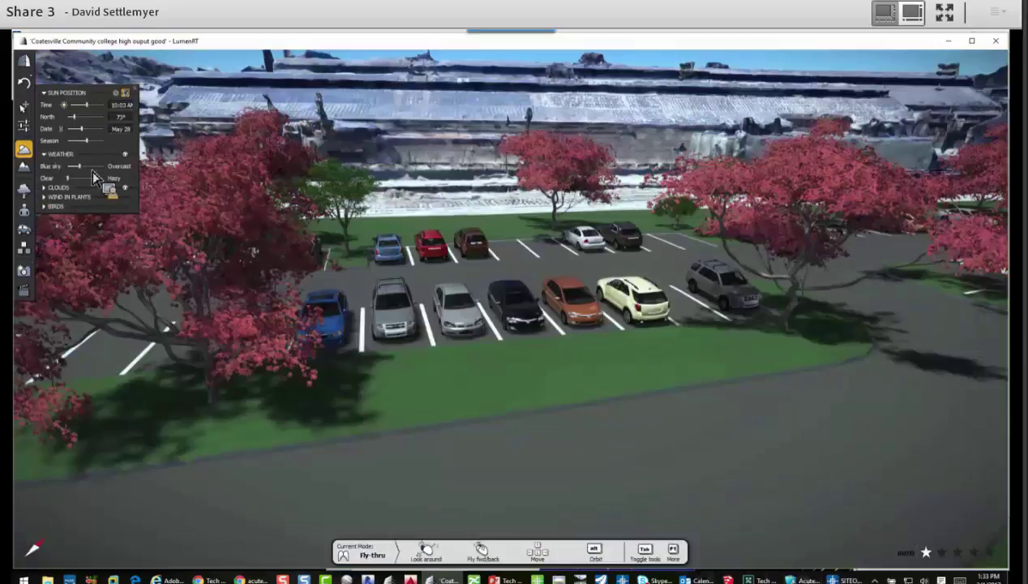
{"action": "left_click", "coordinate": [73, 190]}
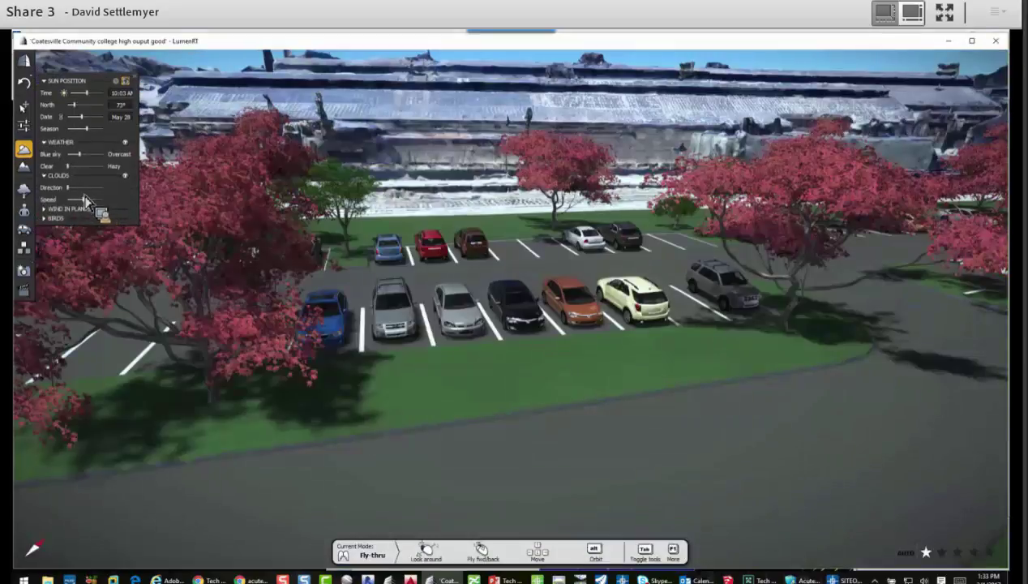
{"action": "left_click", "coordinate": [91, 199]}
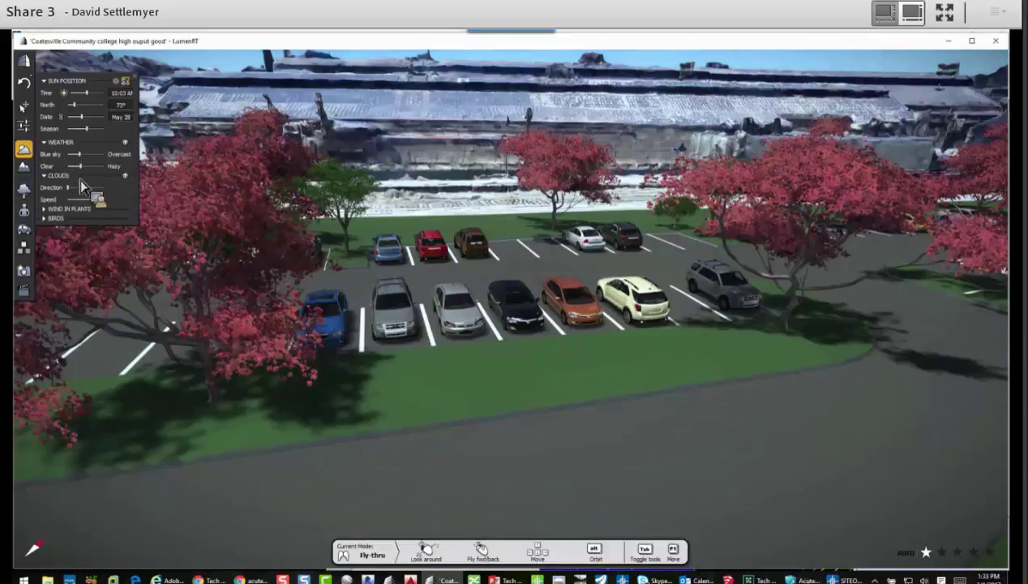
{"action": "left_click", "coordinate": [81, 209]}
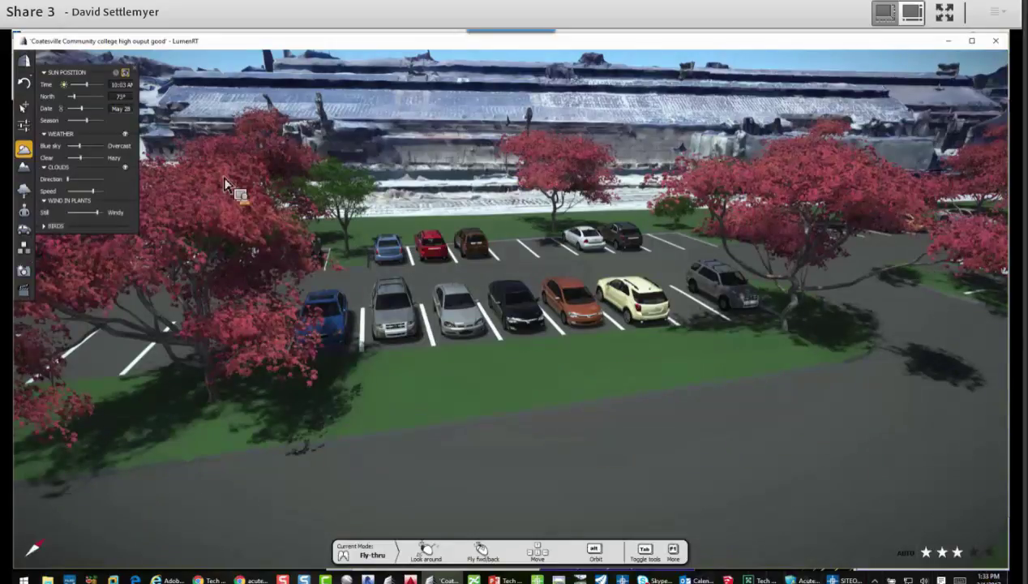
{"action": "left_click", "coordinate": [29, 153]}
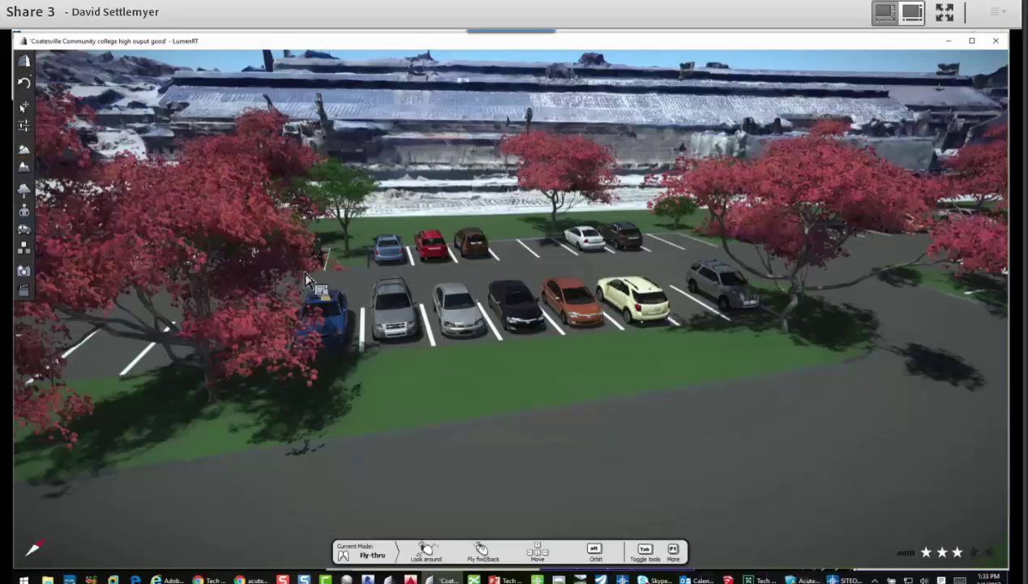
Raise render quality to five stars, then switch to the webinar slides and advance to slide 11.
{"action": "scroll", "coordinate": [251, 270], "scroll_direction": "up", "scroll_amount": 1}
{"action": "scroll", "coordinate": [251, 270], "scroll_direction": "up", "scroll_amount": 1}
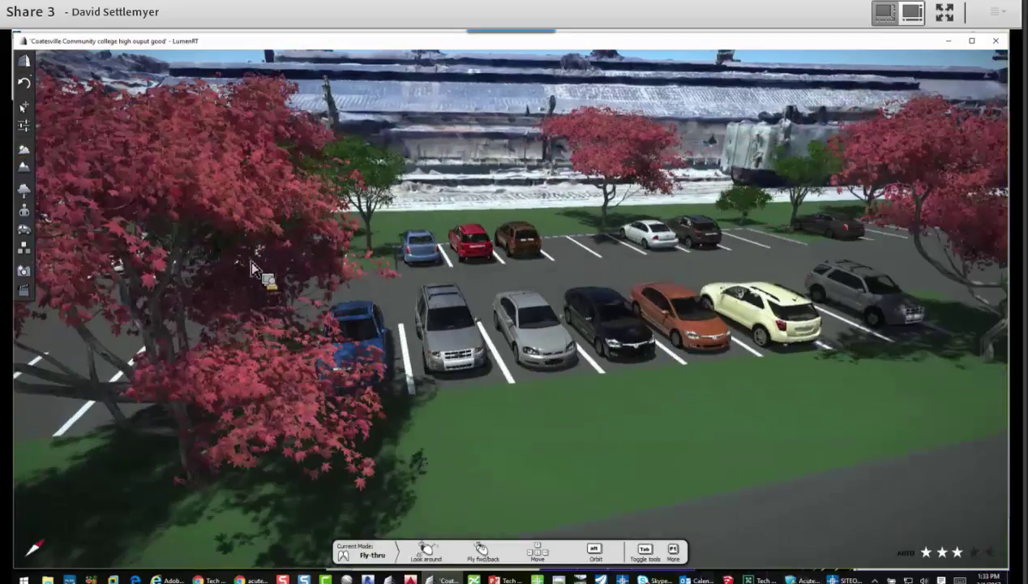
{"action": "scroll", "coordinate": [330, 293], "scroll_direction": "up", "scroll_amount": 1}
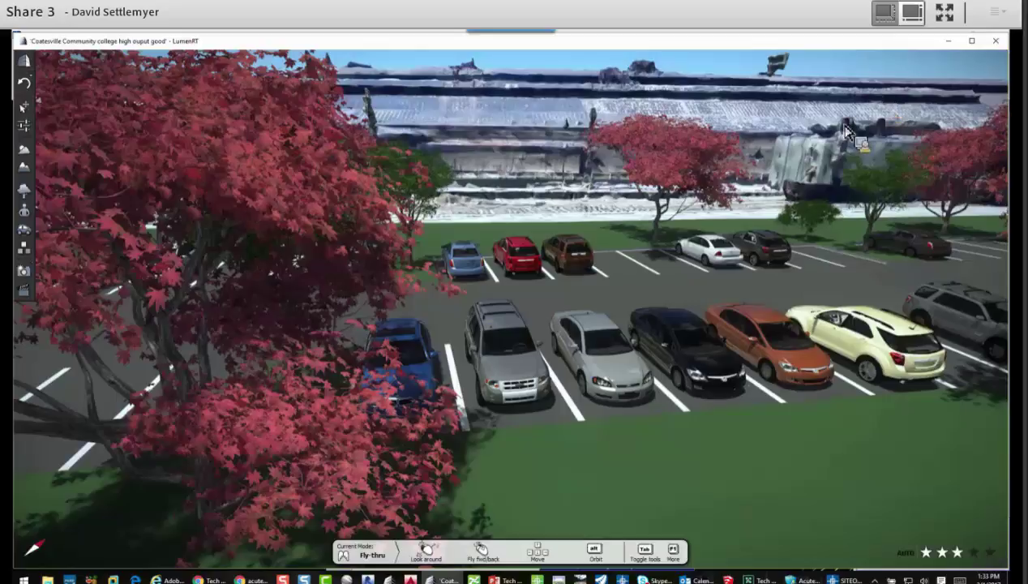
{"action": "left_click", "coordinate": [990, 555]}
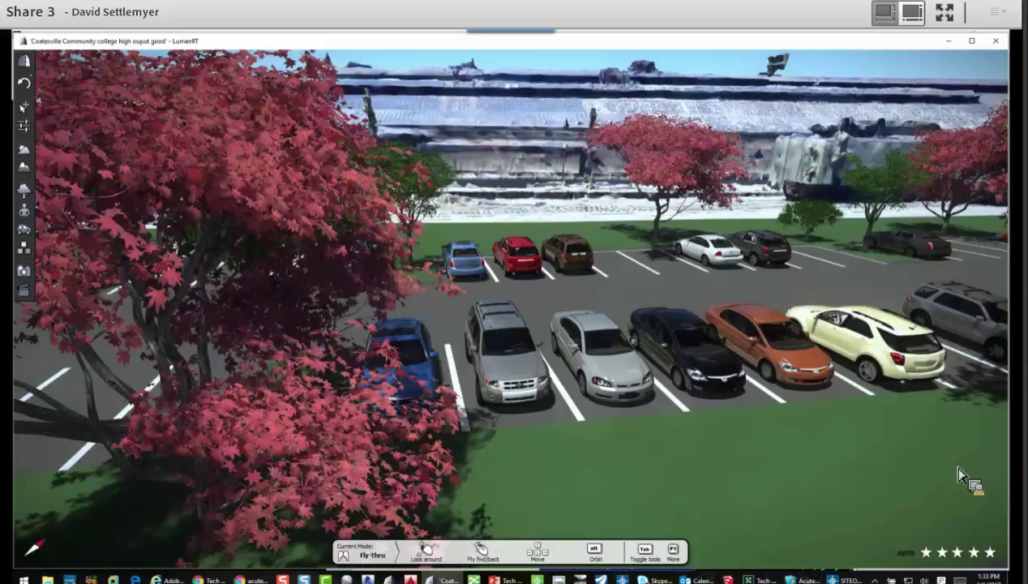
{"action": "key", "text": "alt+Tab"}
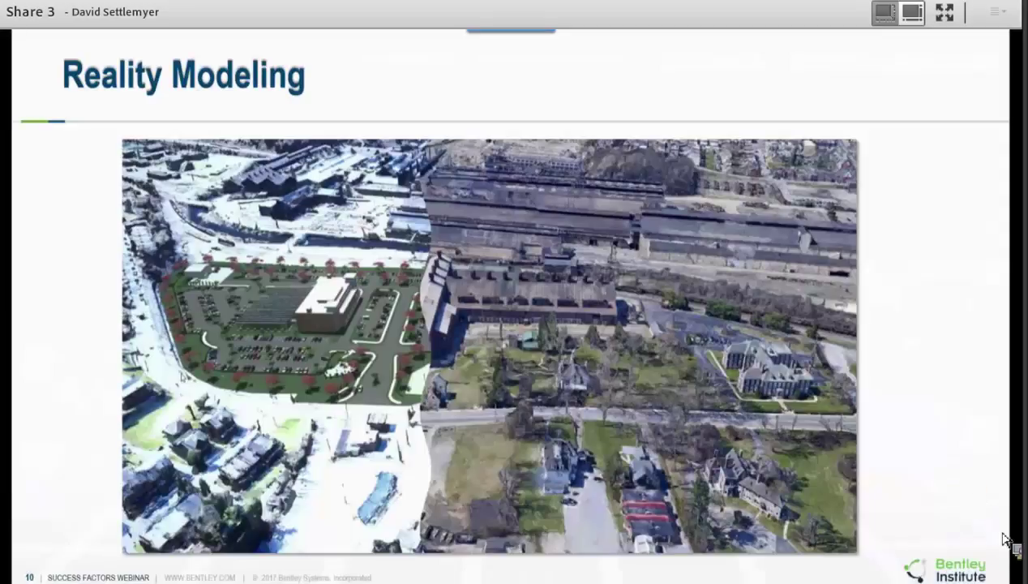
{"action": "key", "text": "Right"}
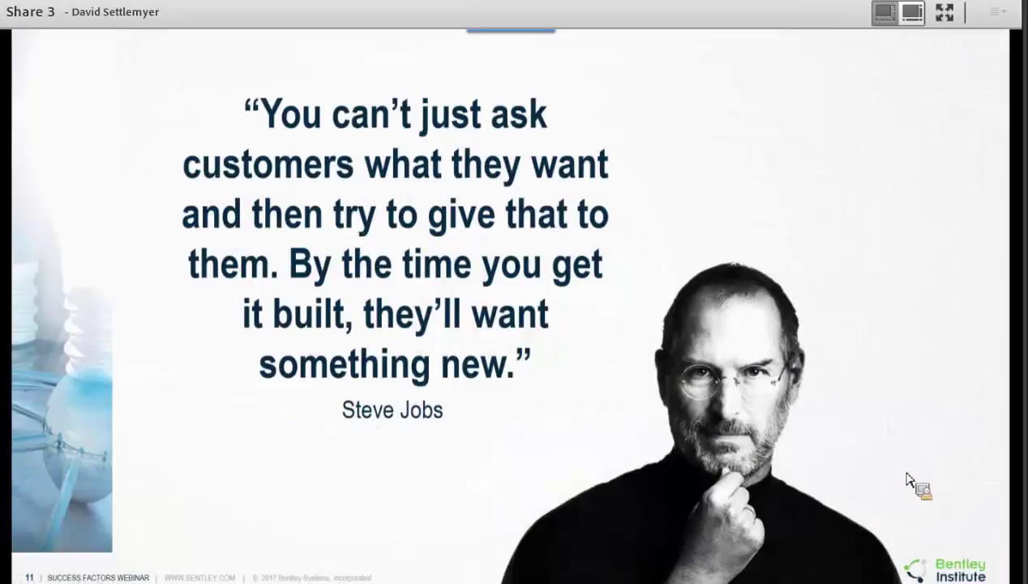
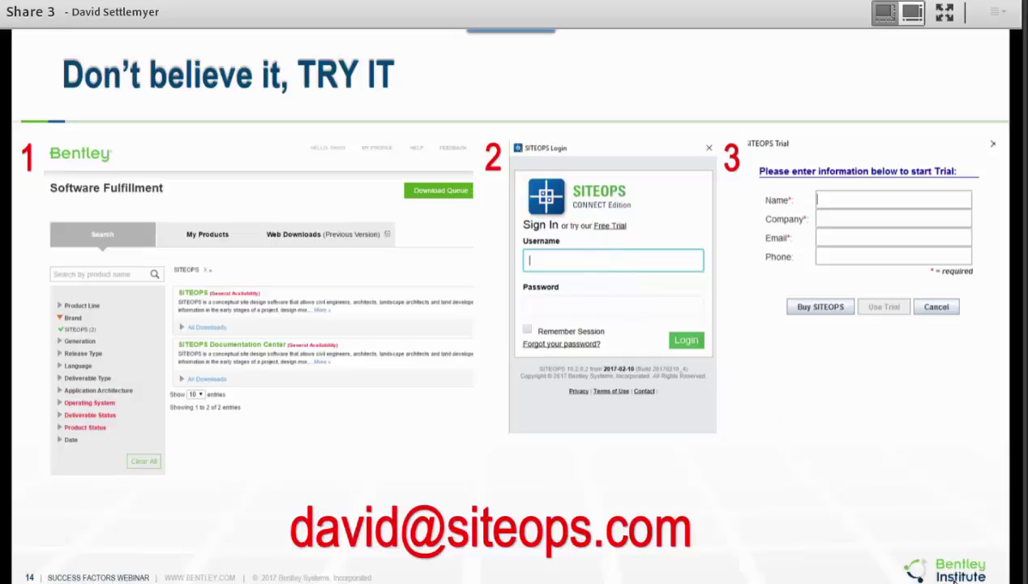
Switch from the webinar slides to the SITEOPS Basemap Editor showing the SITEOPS Trial dialog.
{"action": "key", "text": "alt+Tab"}
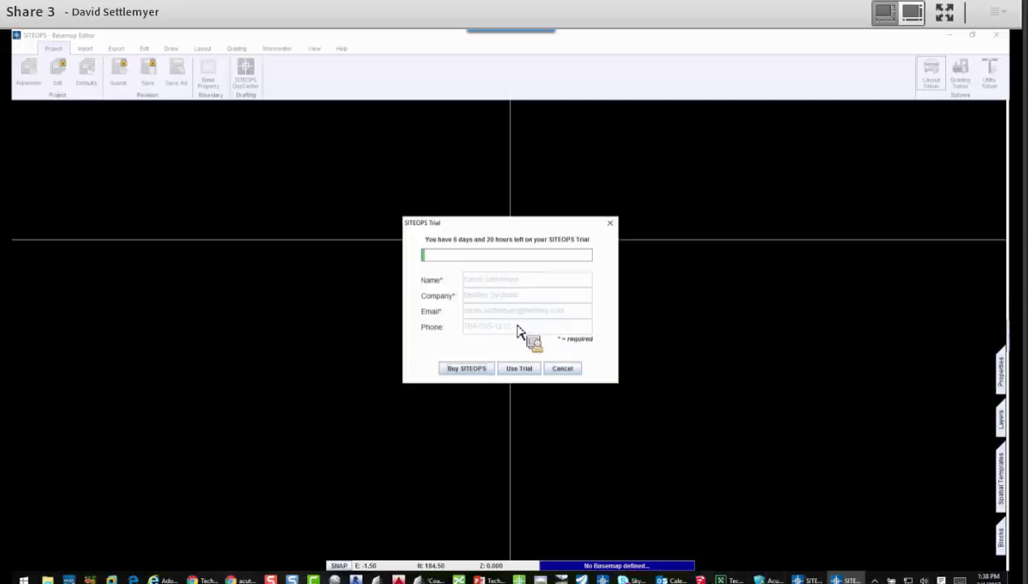
Start the free SITEOPS trial, dismiss the welcome message, and accept the Terms of Service.
{"action": "left_click", "coordinate": [519, 369]}
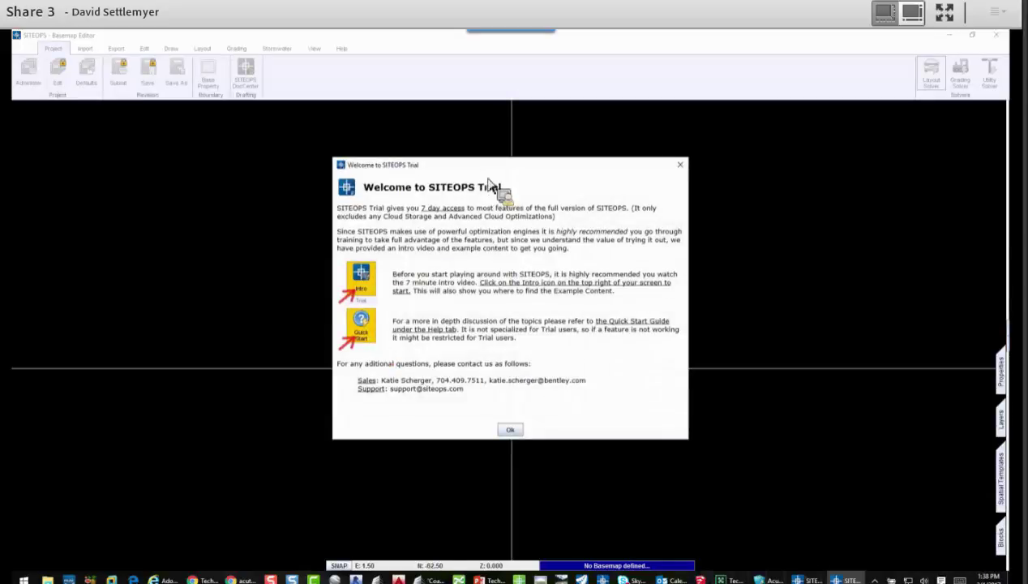
{"action": "left_click", "coordinate": [511, 427]}
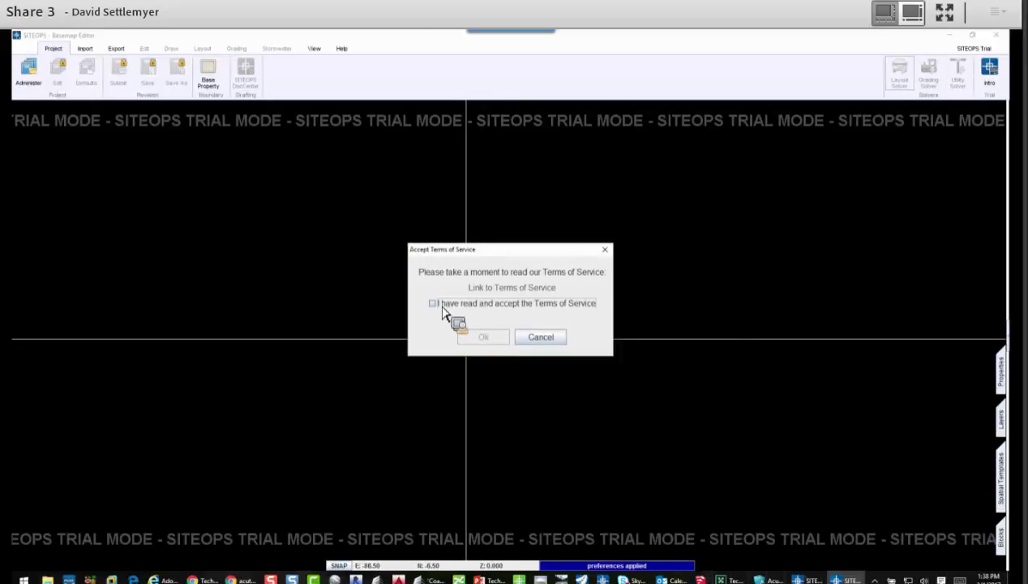
{"action": "left_click", "coordinate": [434, 304]}
{"action": "left_click", "coordinate": [482, 337]}
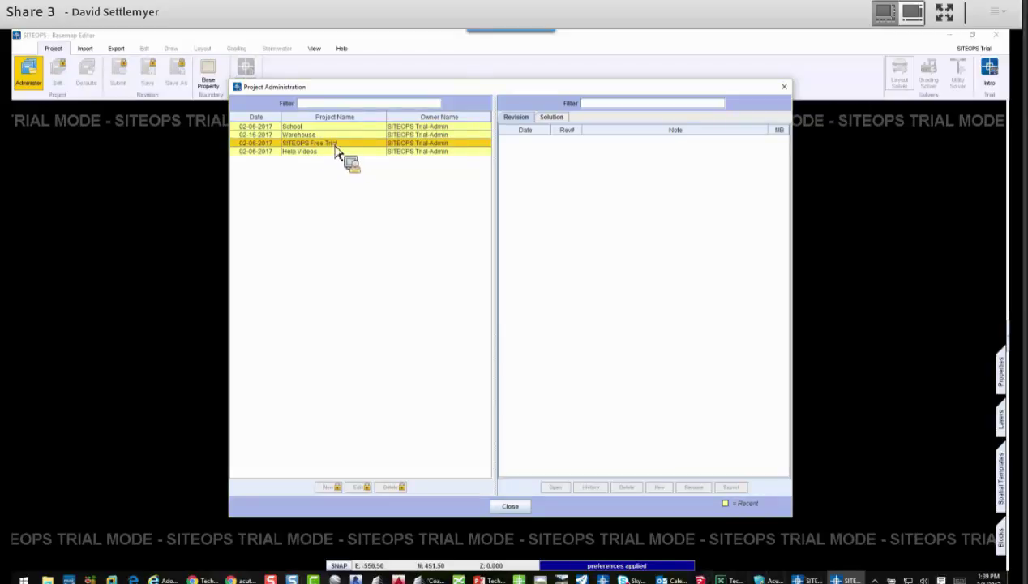
Open the SITEOPS Free Trial demo revision, cancel an Import 3MX Layer attempt, and show export options.
{"action": "left_click", "coordinate": [332, 144]}
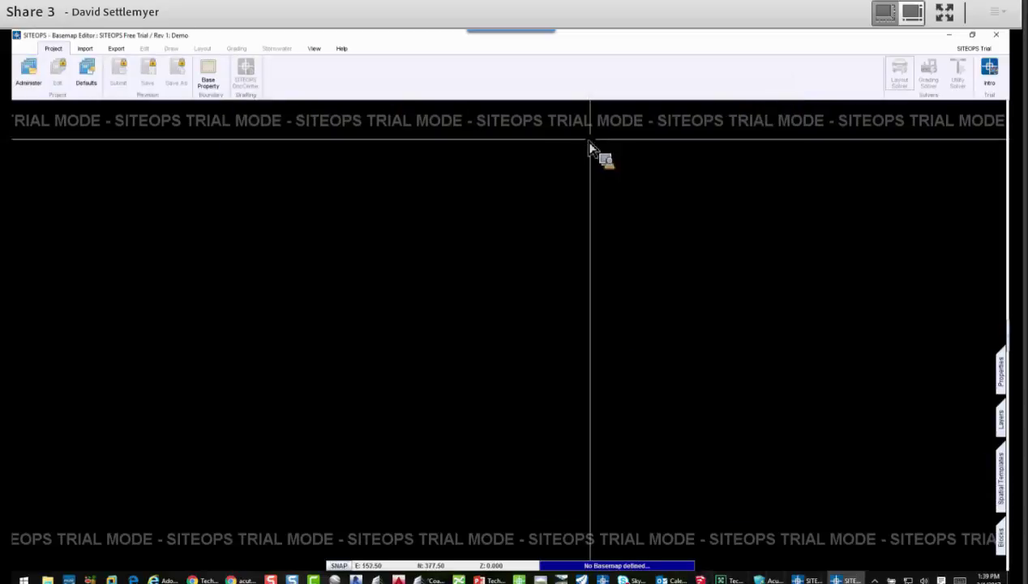
{"action": "left_click", "coordinate": [84, 48]}
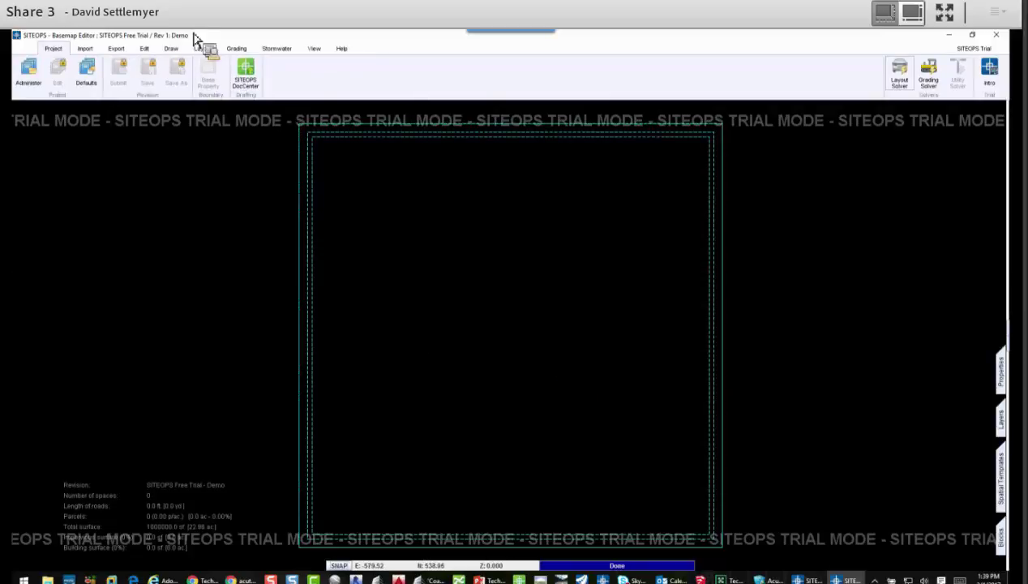
{"action": "left_click", "coordinate": [85, 49]}
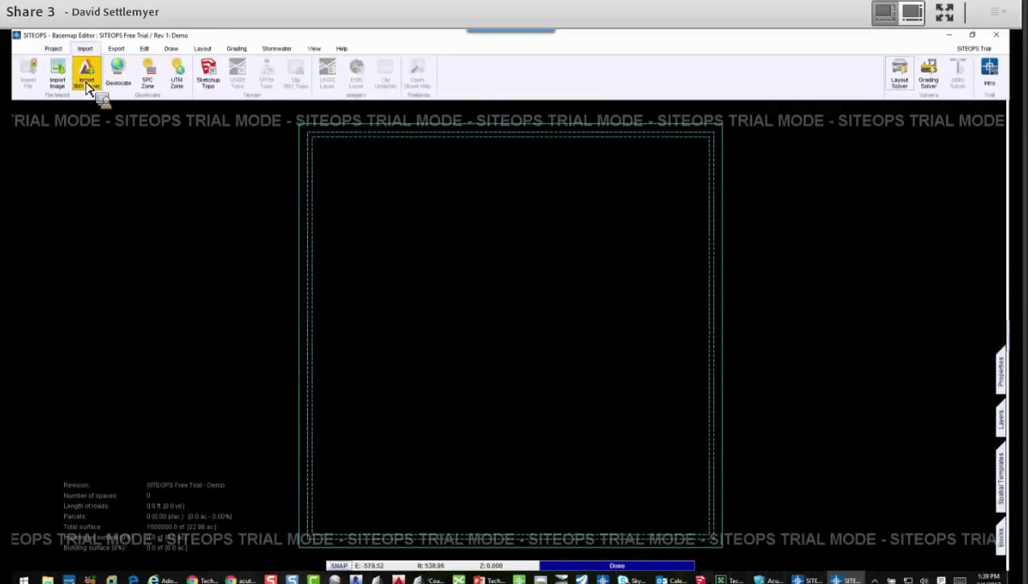
{"action": "left_click", "coordinate": [87, 81]}
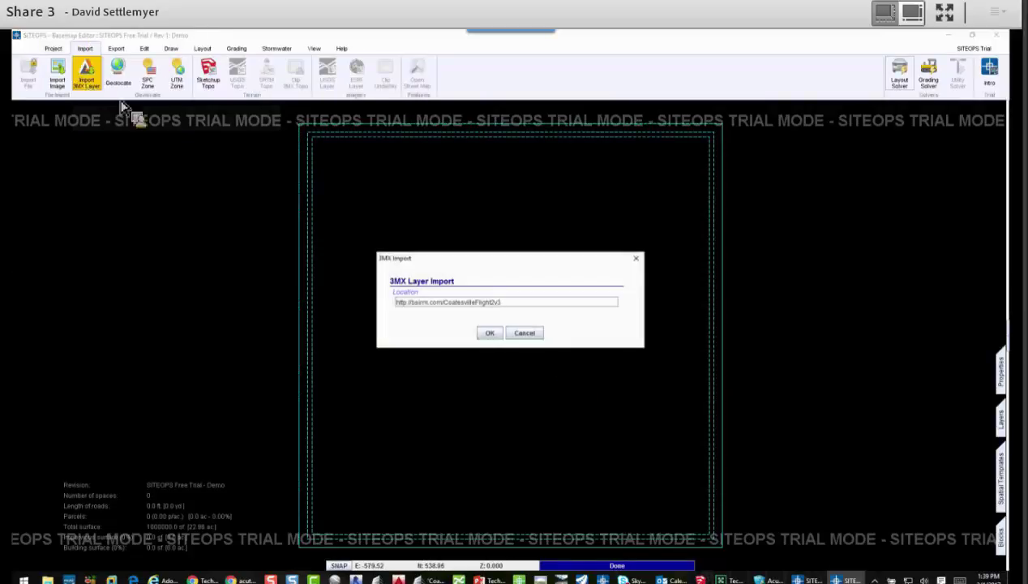
{"action": "left_click", "coordinate": [523, 334]}
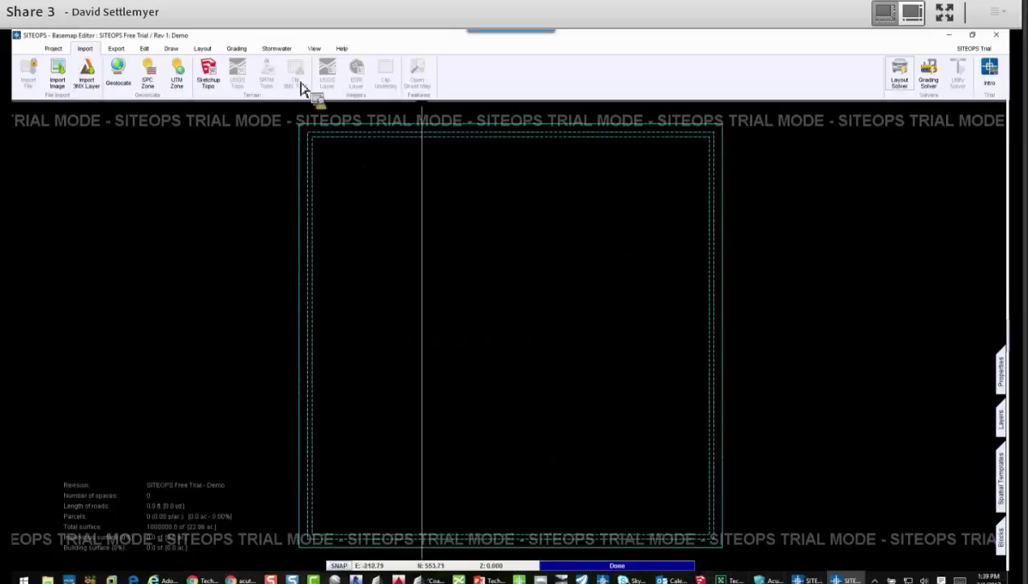
{"action": "left_click", "coordinate": [116, 48]}
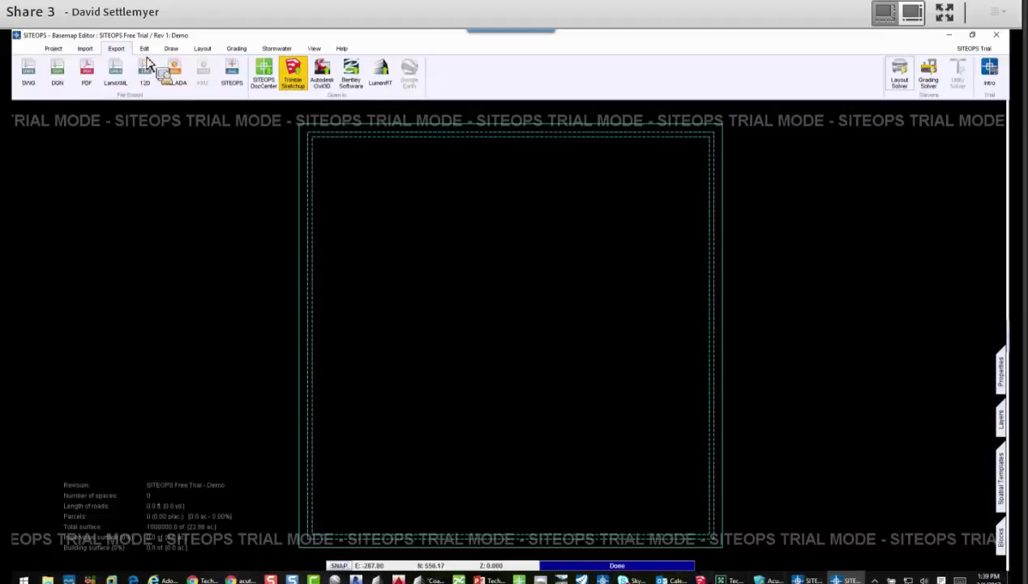
Play the trial intro video muted, move and close its Help Player, then show Help resources.
{"action": "left_click", "coordinate": [991, 71]}
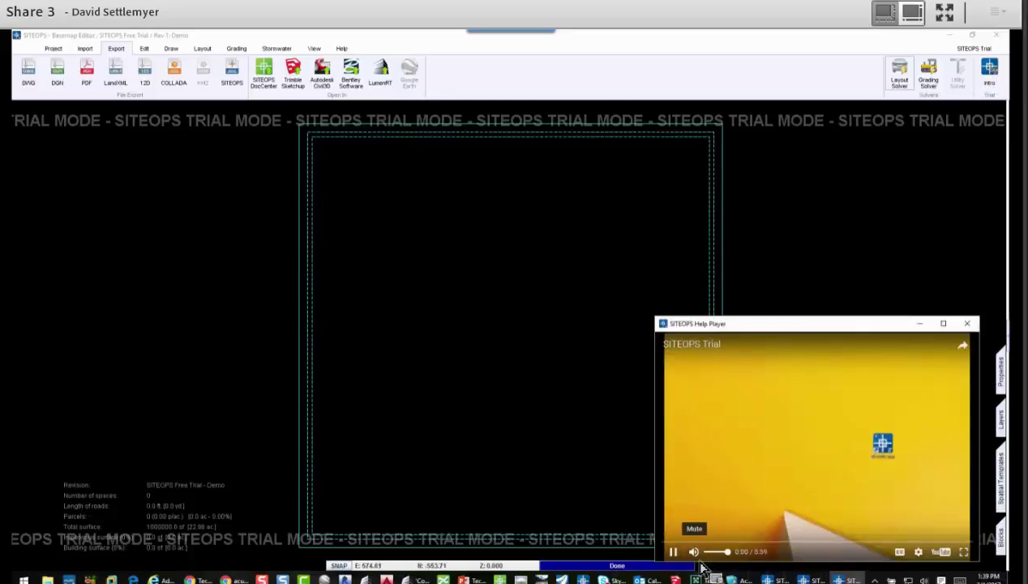
{"action": "left_click", "coordinate": [693, 551]}
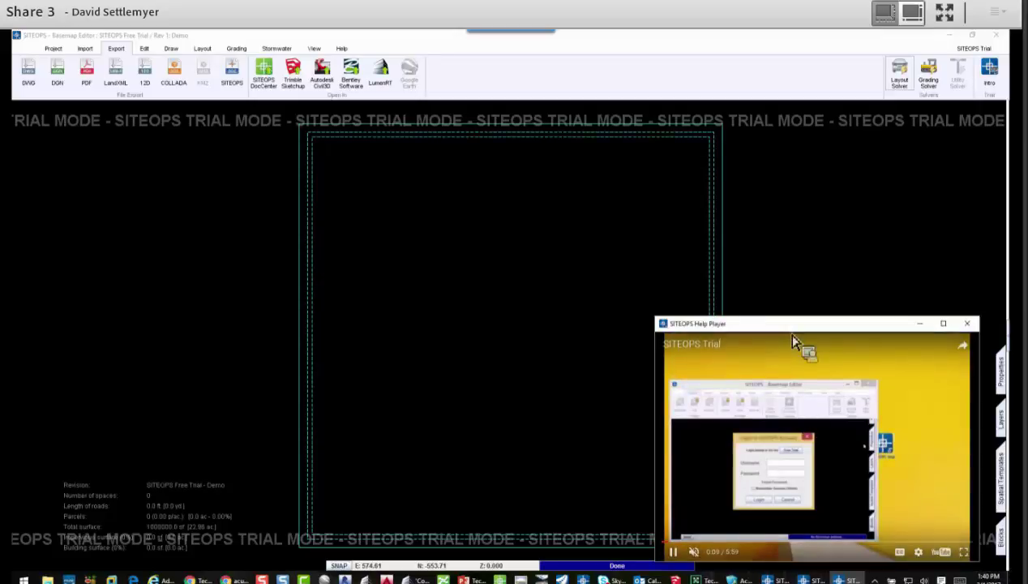
{"action": "left_click_drag", "start_coordinate": [802, 325], "coordinate": [651, 284]}
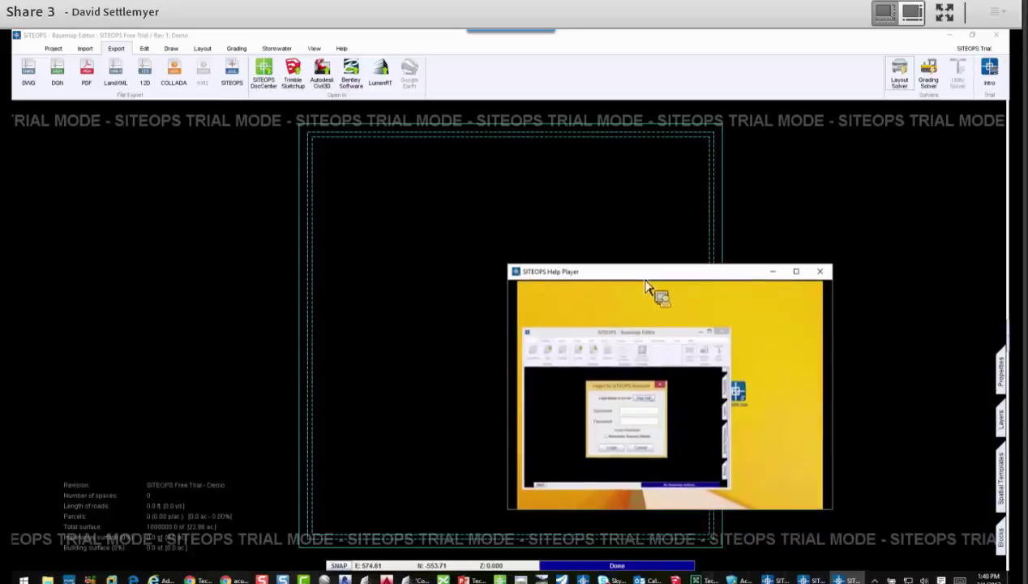
{"action": "left_click", "coordinate": [821, 273]}
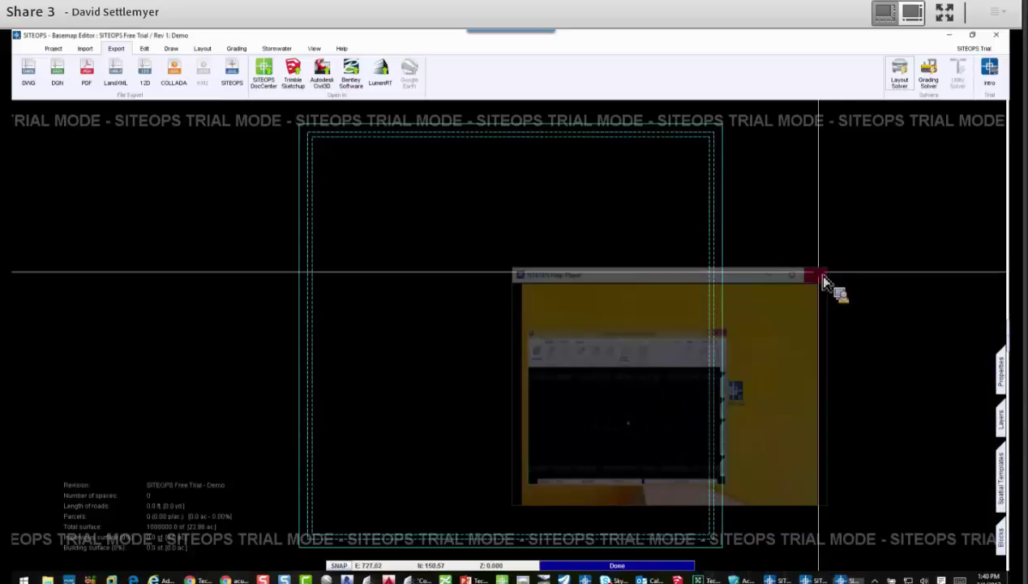
{"action": "left_click", "coordinate": [342, 48]}
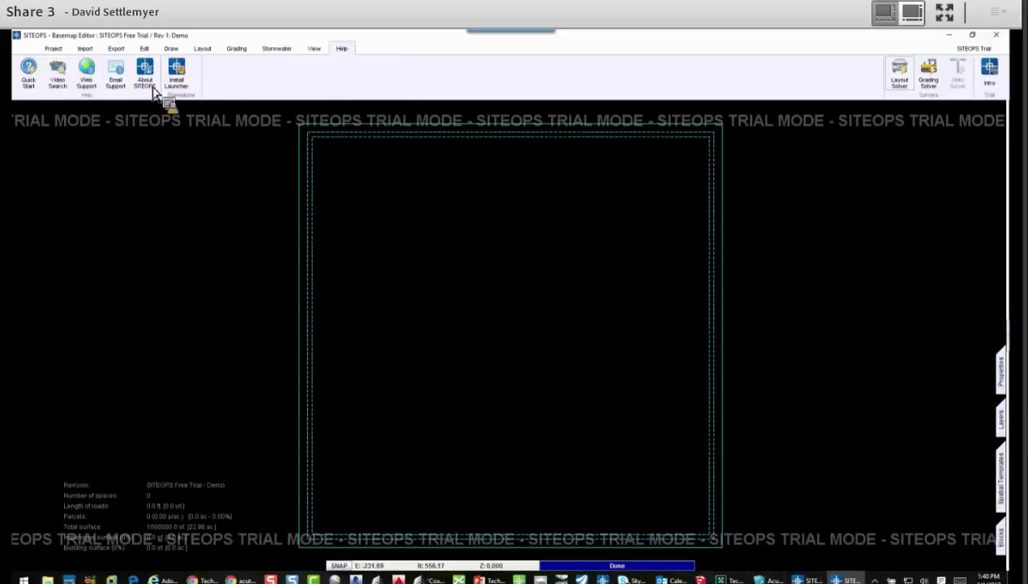
Open the SITEOPS Quickstart Training page from Help > Quick Start, then close that browser tab.
{"action": "left_click", "coordinate": [38, 85]}
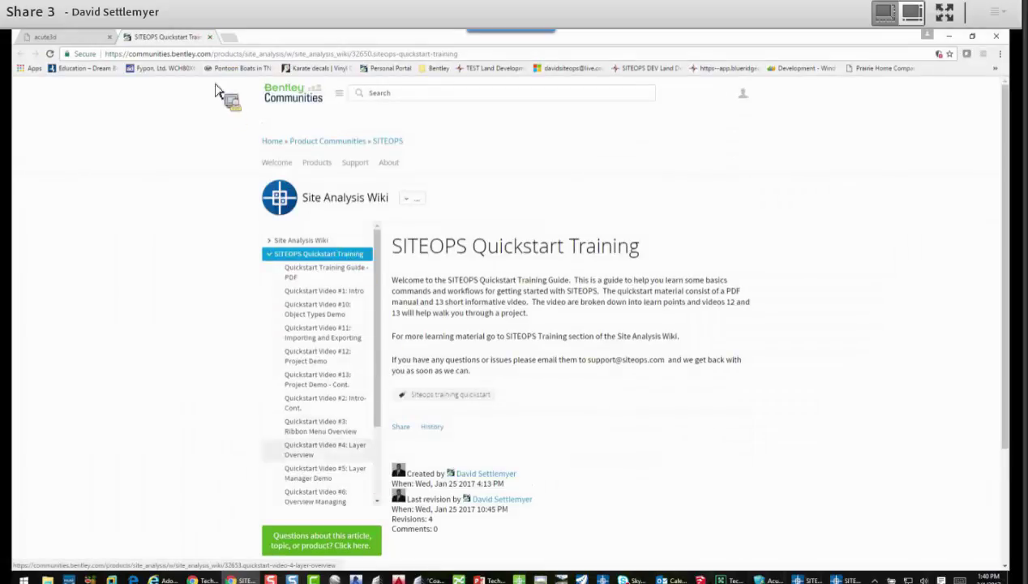
{"action": "left_click", "coordinate": [210, 37]}
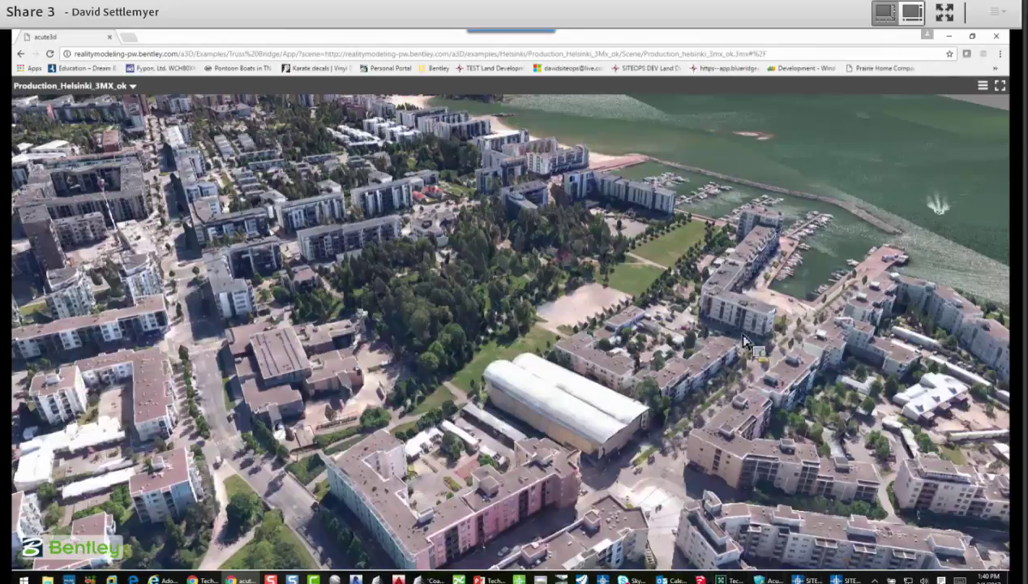
Return to the webinar slideshow and advance to slide 15, 'Tech Talk: Questions'.
{"action": "key", "text": "alt+Tab"}
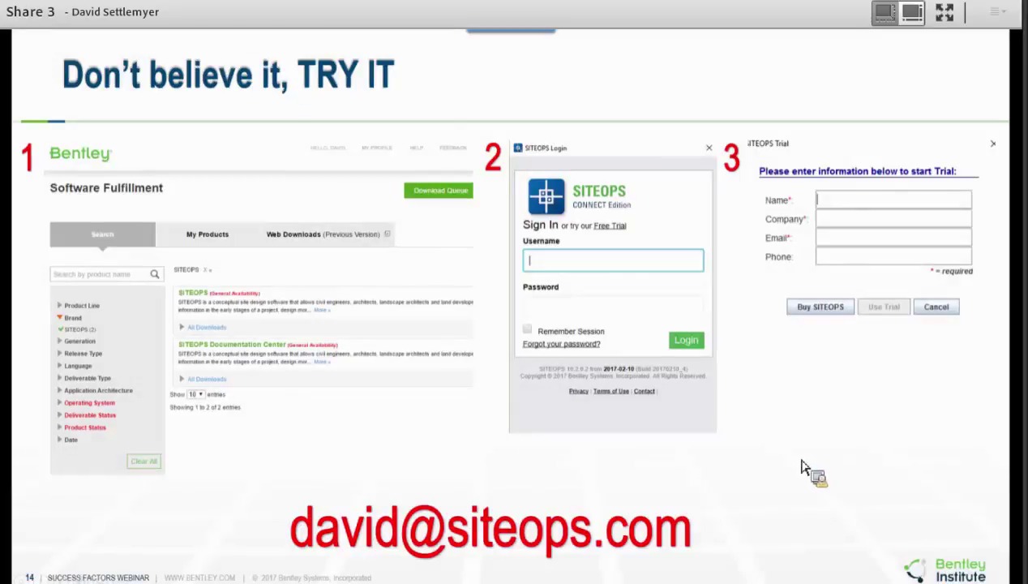
{"action": "key", "text": "Right"}
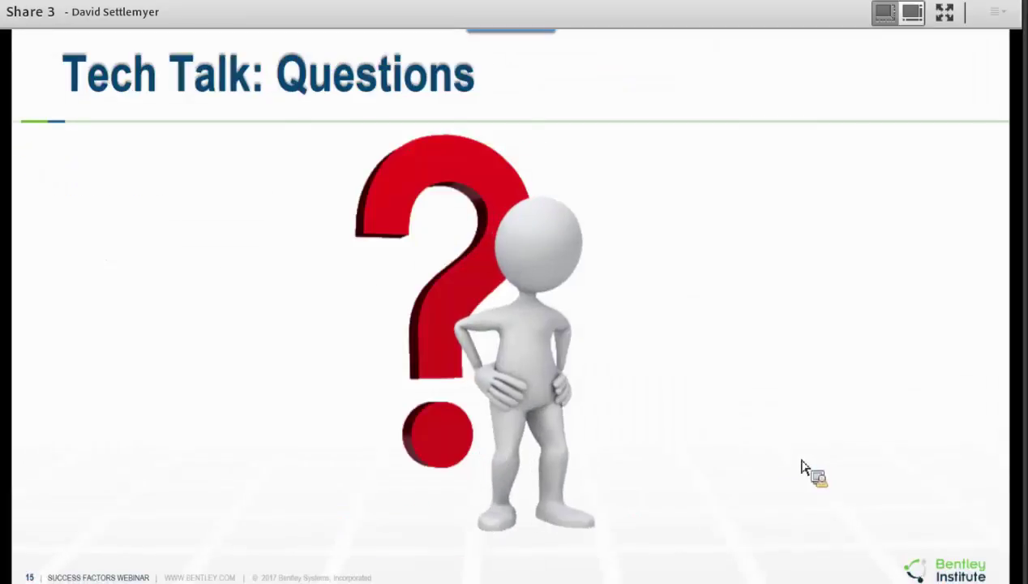
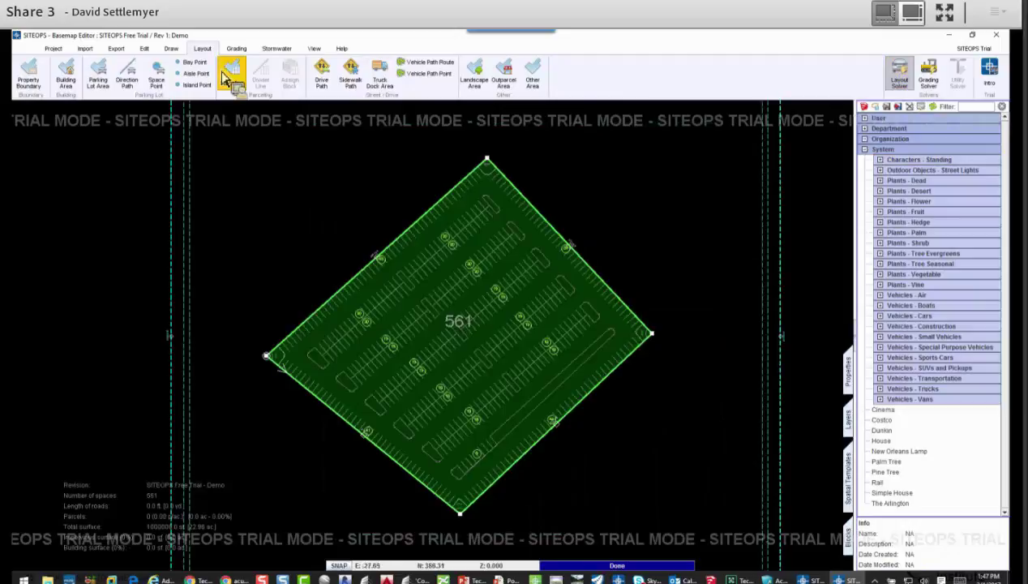
Draw a closed four-corner path around the parcel.
{"action": "left_click", "coordinate": [171, 48]}
{"action": "left_click", "coordinate": [59, 72]}
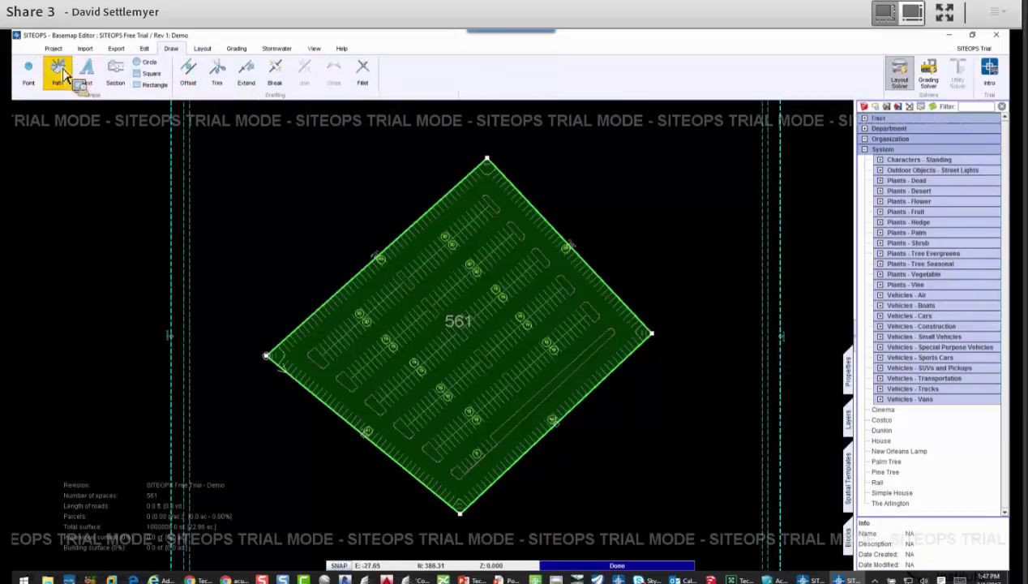
{"action": "left_click", "coordinate": [269, 265]}
{"action": "left_click", "coordinate": [534, 104]}
{"action": "left_click", "coordinate": [770, 391]}
{"action": "left_click", "coordinate": [602, 474]}
{"action": "left_click", "coordinate": [269, 266]}
Pick the Audi A4 car block and make the path a Parking block boundary with 30% coverage.
{"action": "left_click_drag", "start_coordinate": [451, 352], "coordinate": [784, 363]}
{"action": "double_click", "coordinate": [897, 318]}
{"action": "scroll", "coordinate": [784, 362], "scroll_direction": "up", "scroll_amount": 3}
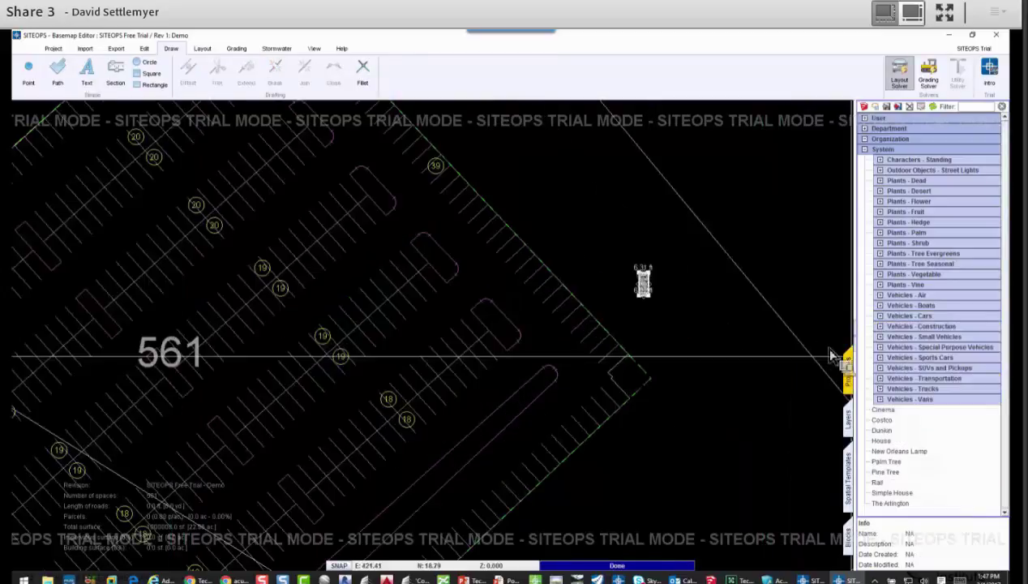
{"action": "left_click", "coordinate": [780, 337]}
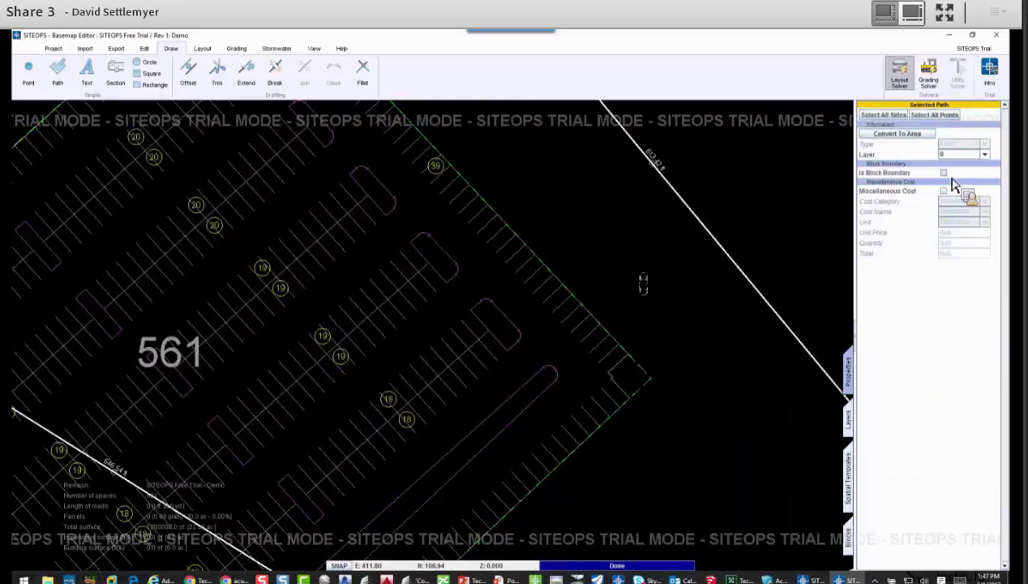
{"action": "left_click", "coordinate": [944, 174]}
{"action": "left_click", "coordinate": [959, 185]}
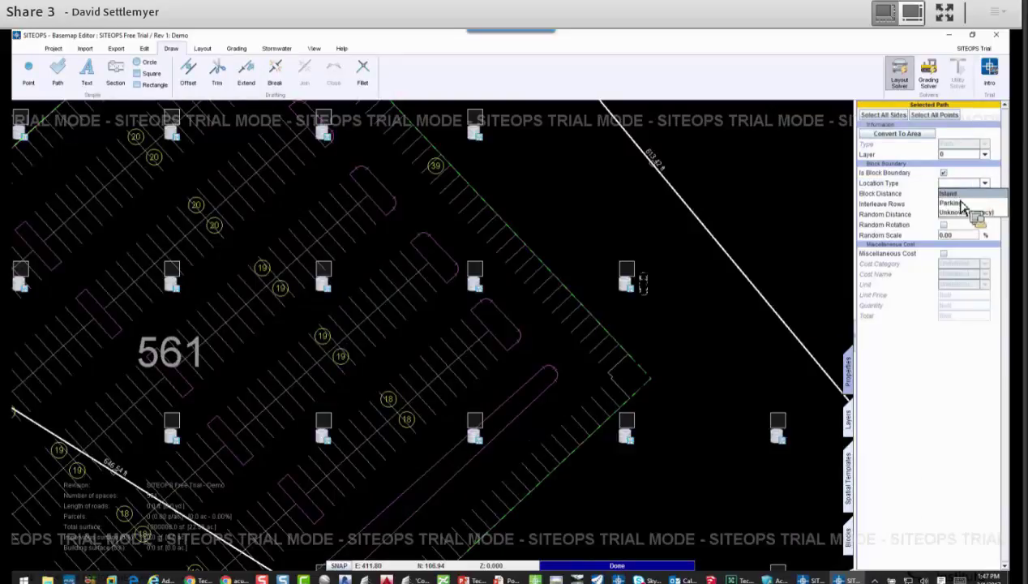
{"action": "left_click", "coordinate": [957, 206]}
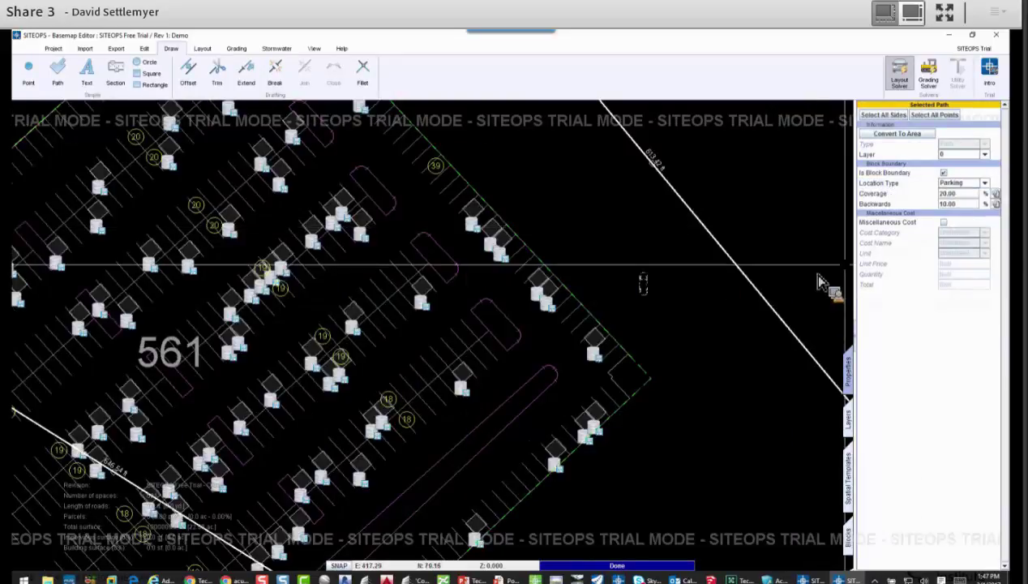
{"action": "type", "text": "30"}
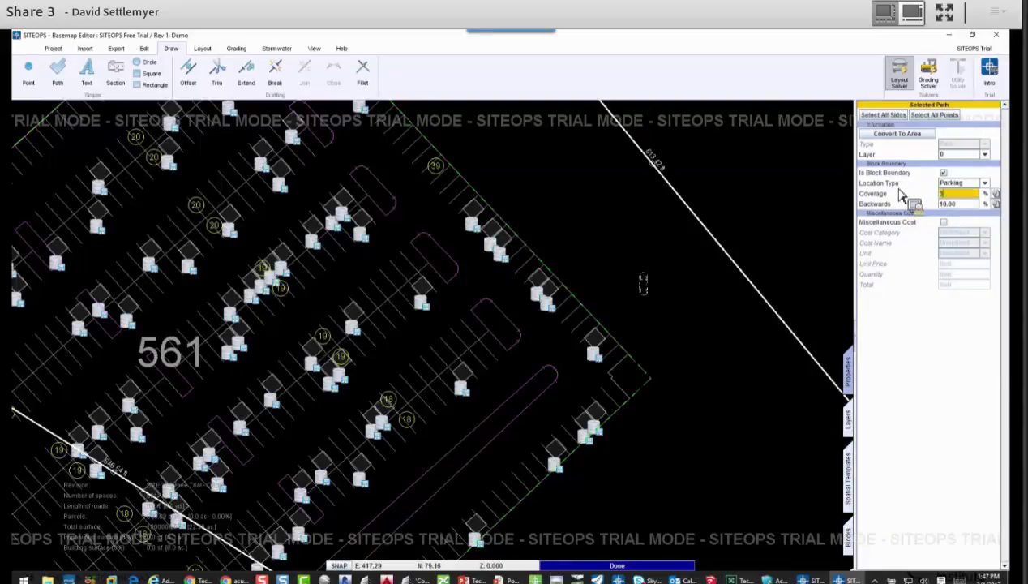
{"action": "key", "text": "Return"}
Assign the car block to the path and stretch the parcel's right corner to reach 600 spaces.
{"action": "scroll", "coordinate": [268, 90], "scroll_direction": "up", "scroll_amount": 1}
{"action": "left_click", "coordinate": [353, 81]}
{"action": "left_click", "coordinate": [413, 84]}
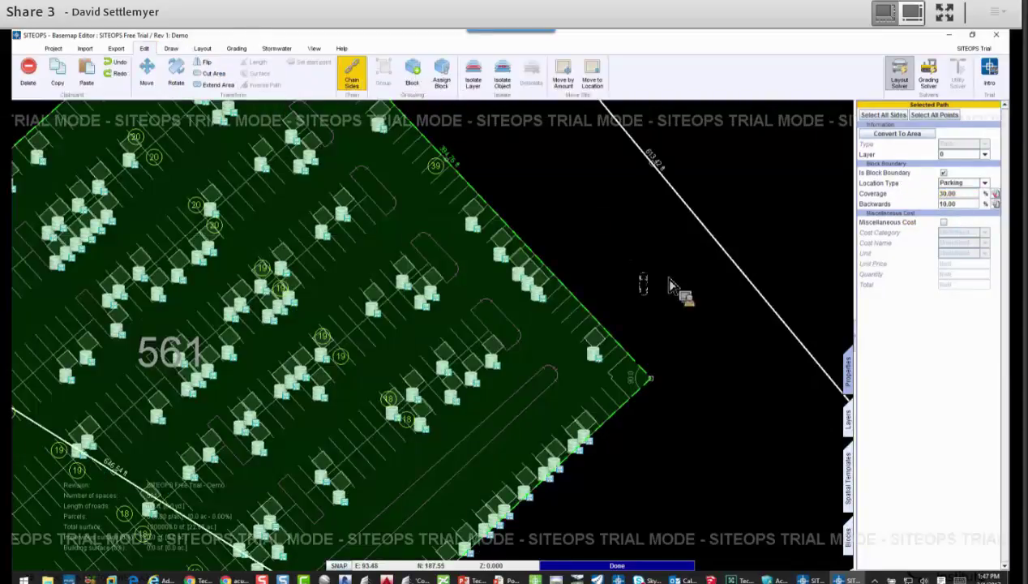
{"action": "scroll", "coordinate": [653, 290], "scroll_direction": "up", "scroll_amount": 2}
{"action": "scroll", "coordinate": [653, 290], "scroll_direction": "down", "scroll_amount": 2}
{"action": "left_click", "coordinate": [645, 284]}
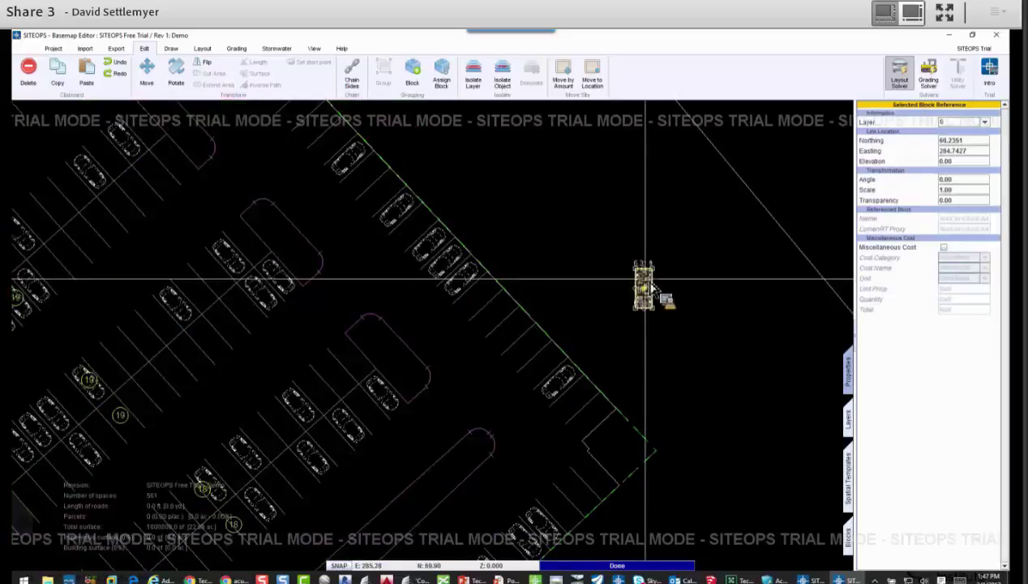
{"action": "scroll", "coordinate": [630, 343], "scroll_direction": "down", "scroll_amount": 2}
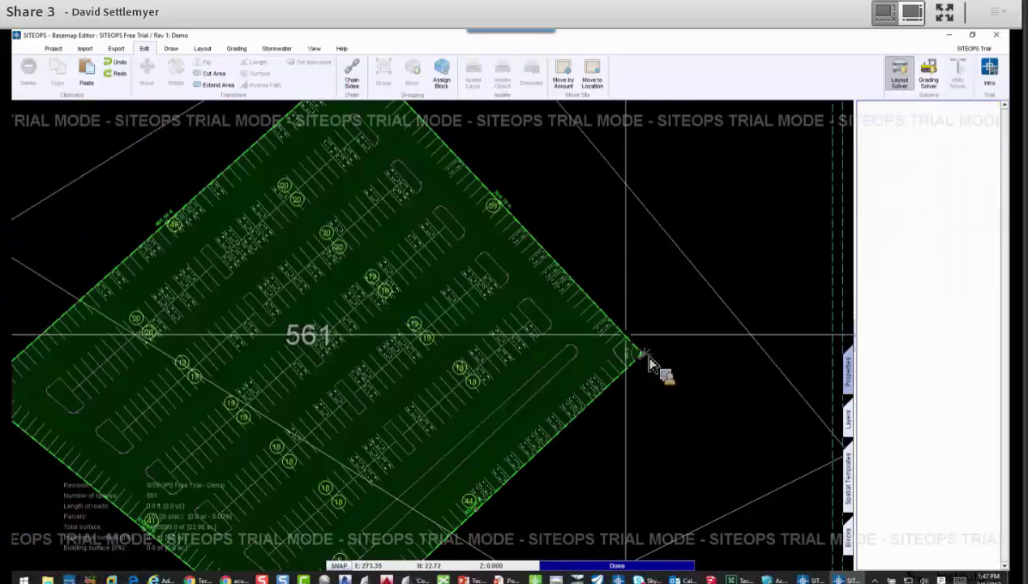
{"action": "left_click_drag", "start_coordinate": [699, 310], "coordinate": [690, 322]}
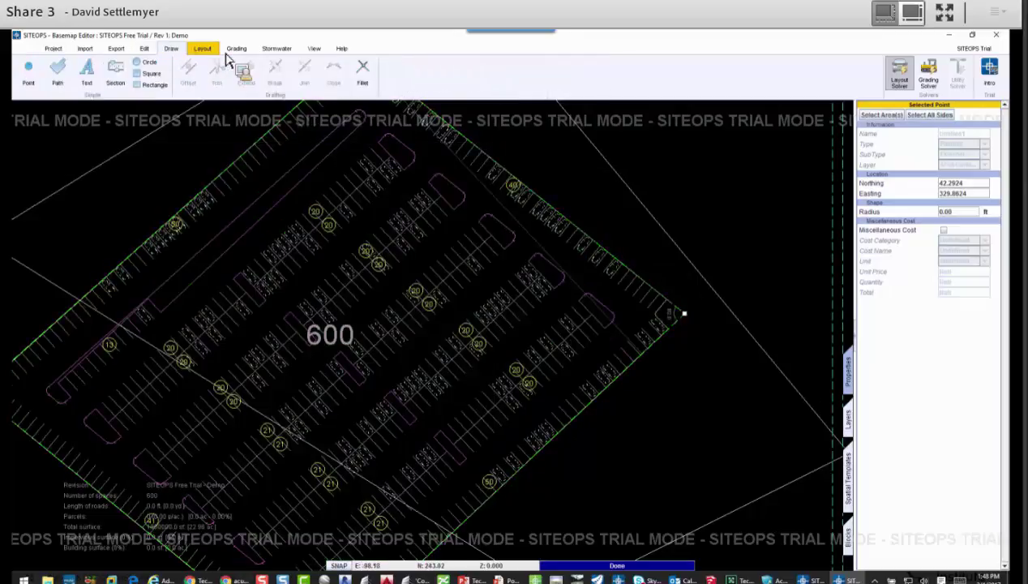
Draw a six-corner polygonal building area over the parcel's right side.
{"action": "left_click", "coordinate": [203, 49]}
{"action": "left_click", "coordinate": [65, 75]}
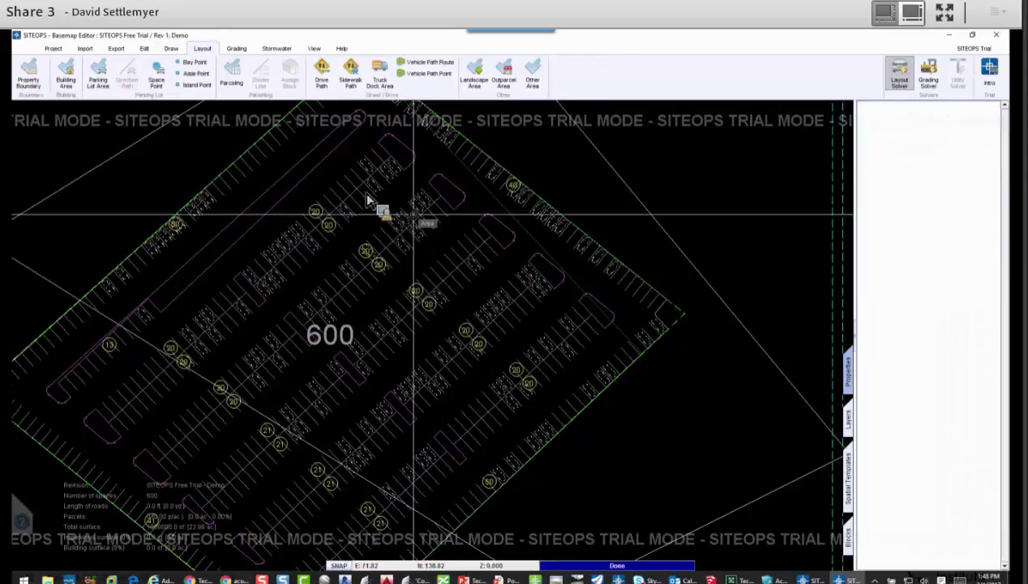
{"action": "left_click", "coordinate": [476, 436]}
{"action": "left_click", "coordinate": [620, 415]}
{"action": "left_click", "coordinate": [637, 285]}
{"action": "left_click", "coordinate": [587, 201]}
{"action": "left_click", "coordinate": [496, 138]}
{"action": "double_click", "coordinate": [371, 193]}
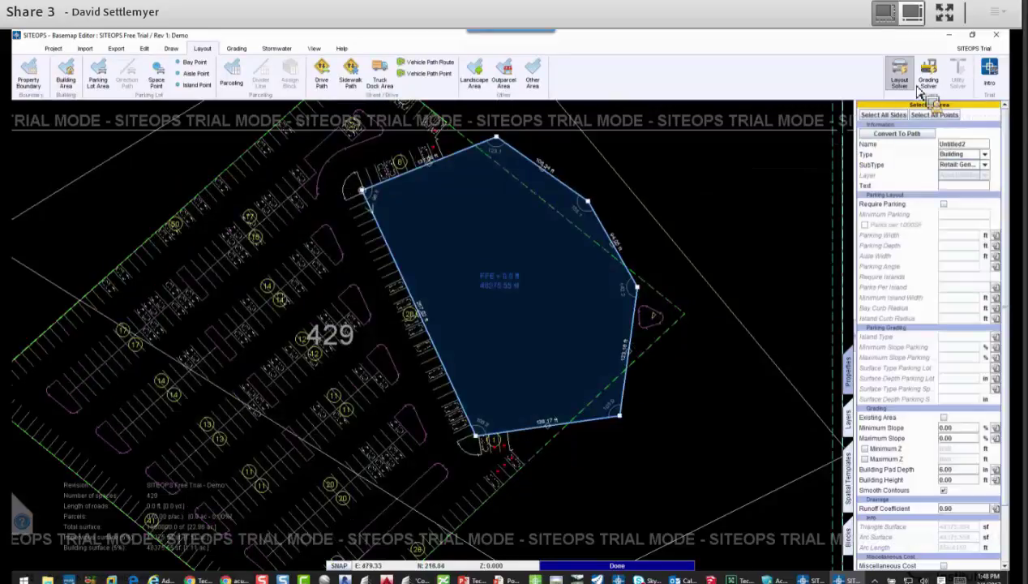
Run the Grading Solver to generate site contours and close the 3D preview.
{"action": "left_click", "coordinate": [929, 81]}
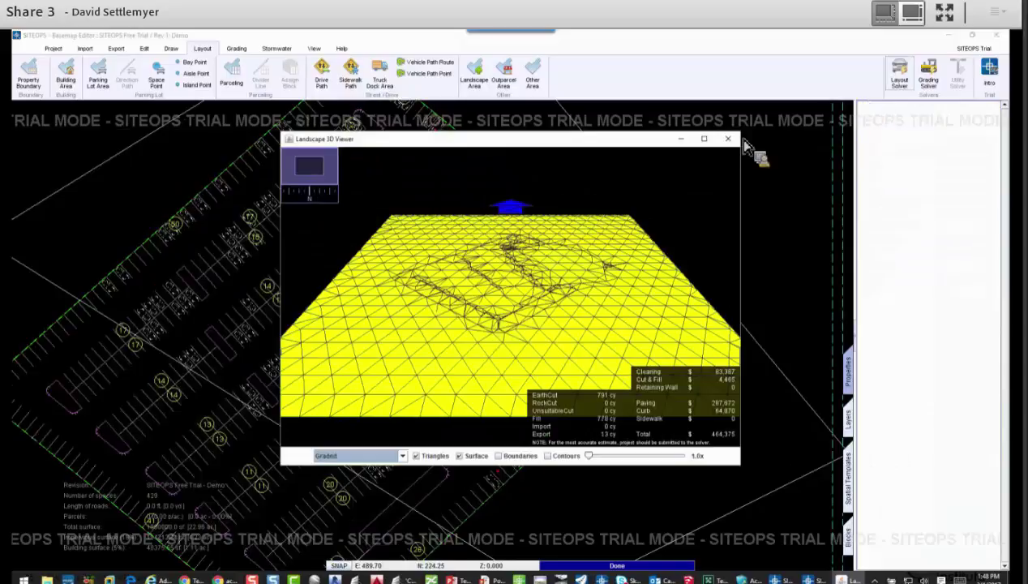
{"action": "left_click", "coordinate": [722, 144]}
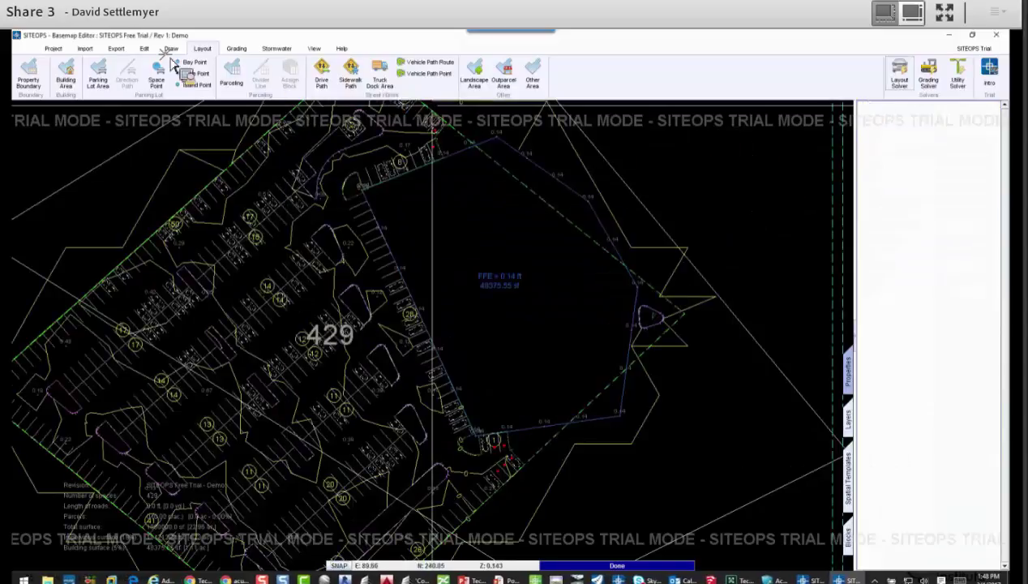
{"action": "left_click", "coordinate": [116, 48]}
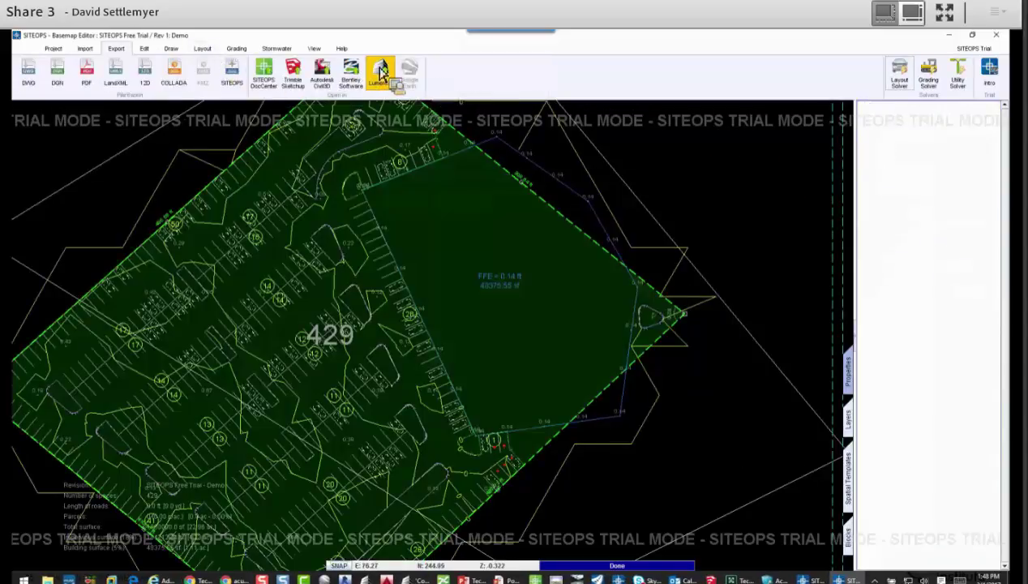
Export the site to LumenRT, accepting the version and layer export options.
{"action": "left_click", "coordinate": [380, 73]}
{"action": "left_click", "coordinate": [456, 337]}
{"action": "left_click", "coordinate": [492, 382]}
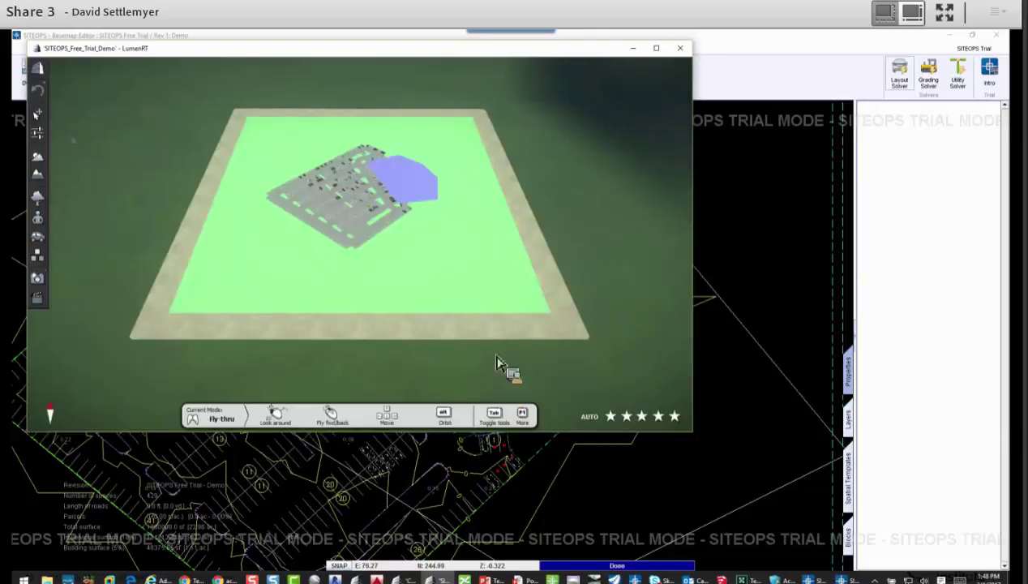
Maximize the LumenRT scene, zoom in, place a yellow car, and open the load-object file dialog.
{"action": "left_click", "coordinate": [656, 48]}
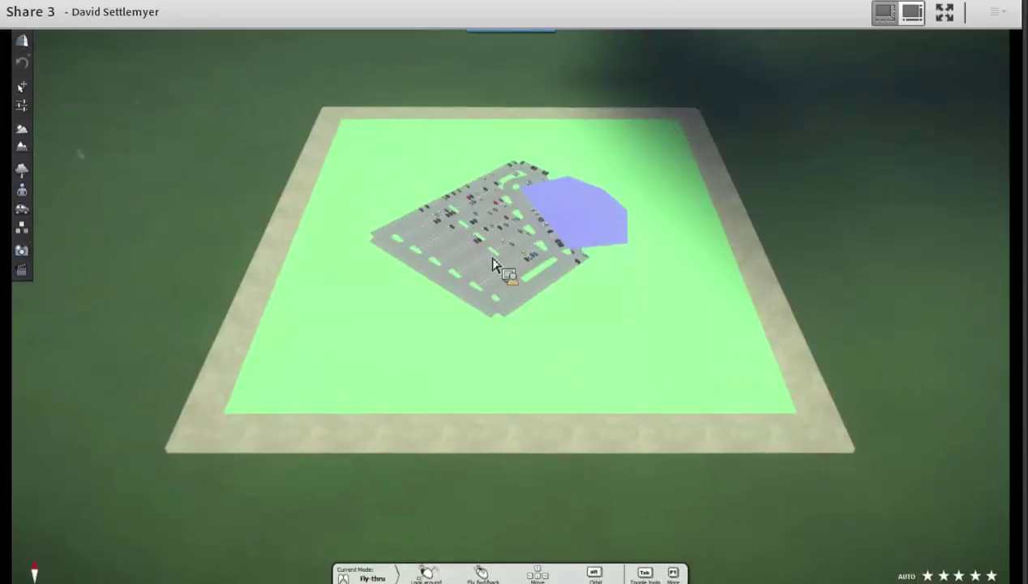
{"action": "scroll", "coordinate": [548, 216], "scroll_direction": "up", "scroll_amount": 1}
{"action": "scroll", "coordinate": [550, 215], "scroll_direction": "up", "scroll_amount": 1}
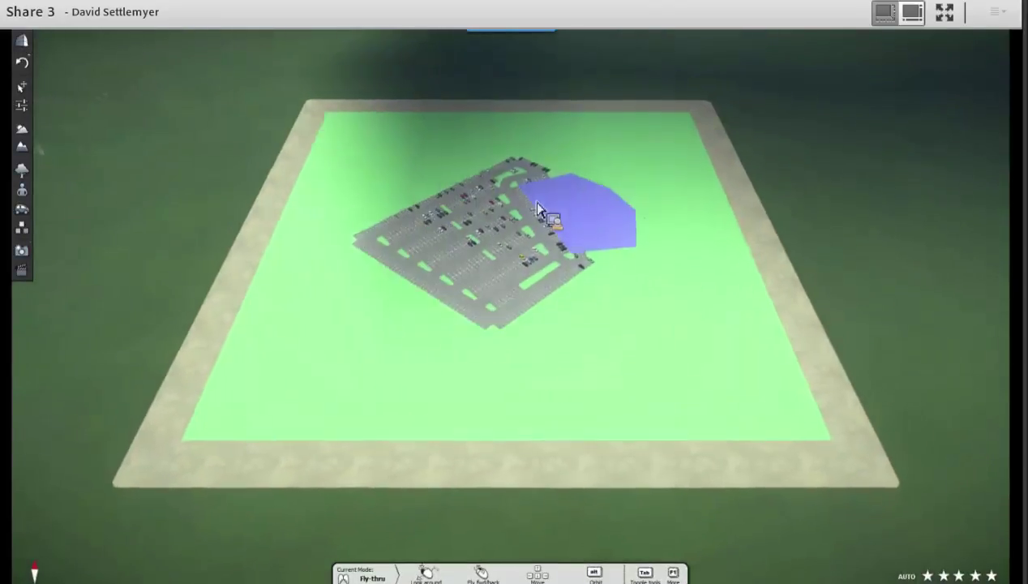
{"action": "scroll", "coordinate": [512, 236], "scroll_direction": "up", "scroll_amount": 2}
{"action": "scroll", "coordinate": [510, 237], "scroll_direction": "up", "scroll_amount": 3}
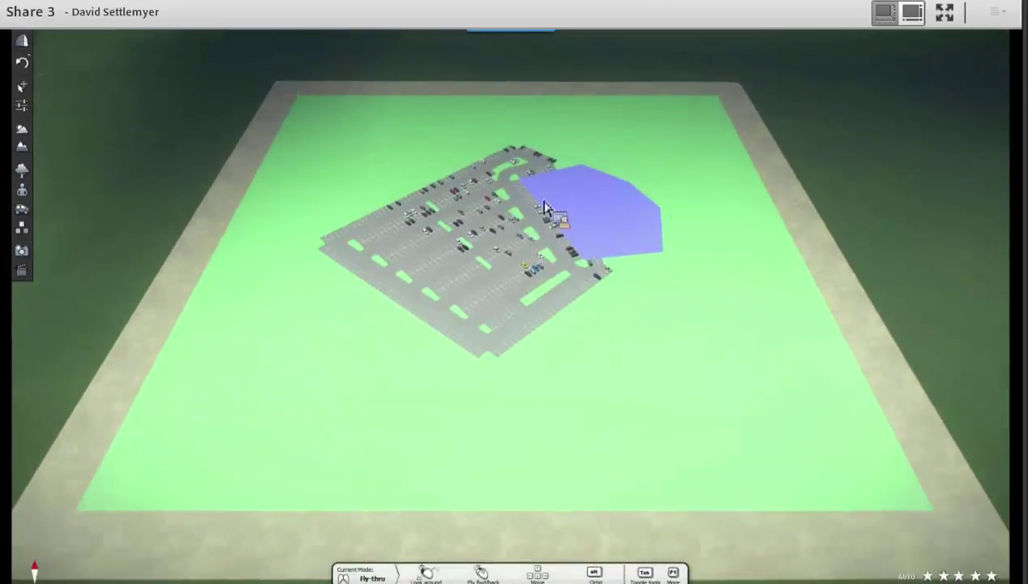
{"action": "scroll", "coordinate": [523, 287], "scroll_direction": "up", "scroll_amount": 2}
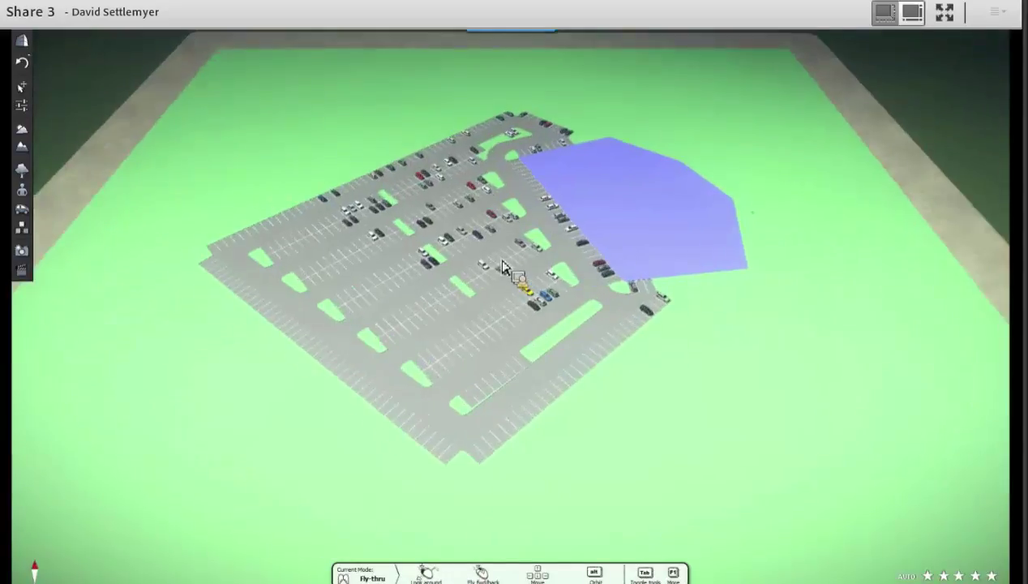
{"action": "scroll", "coordinate": [524, 296], "scroll_direction": "up", "scroll_amount": 1}
{"action": "left_click", "coordinate": [523, 294]}
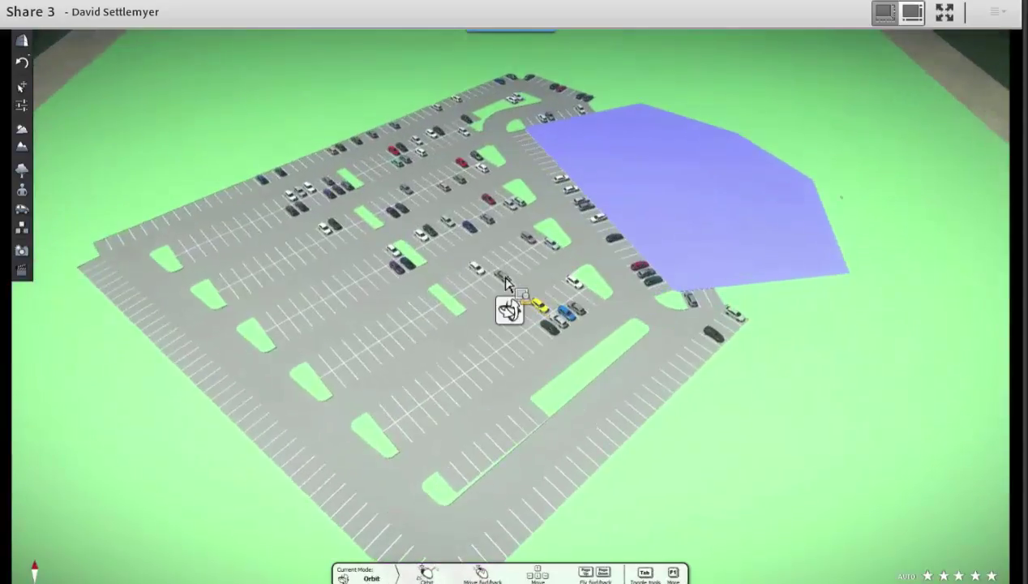
{"action": "left_click", "coordinate": [24, 229]}
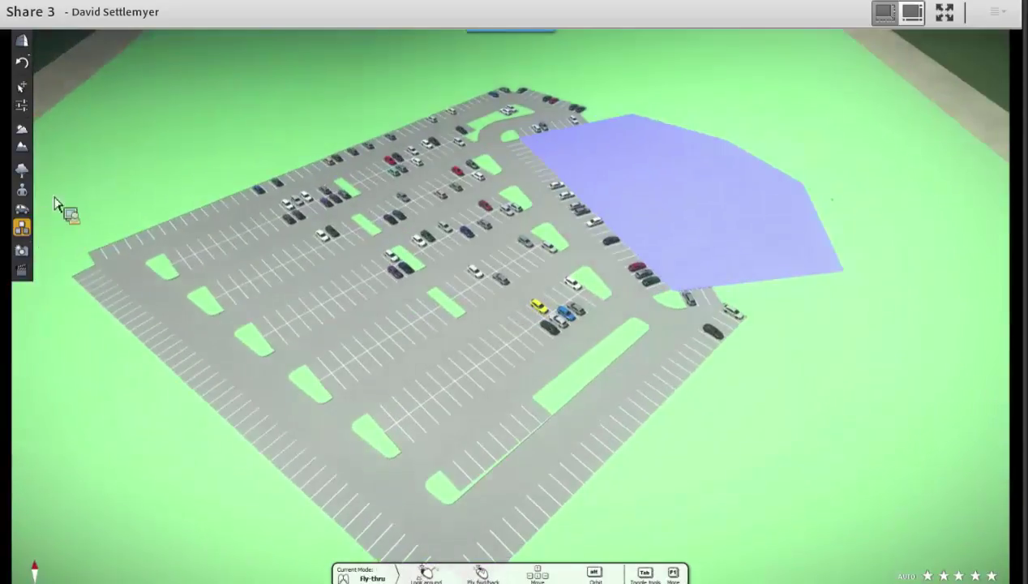
{"action": "left_click", "coordinate": [123, 230]}
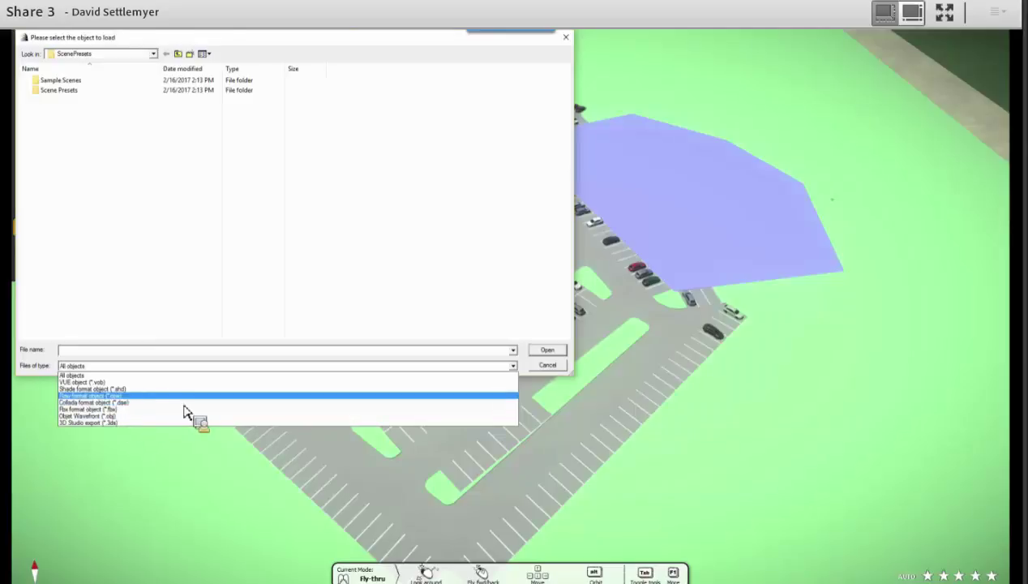
Cancel the object load and apply the Grass 15cm material to the ground.
{"action": "left_click", "coordinate": [563, 374]}
{"action": "left_click", "coordinate": [563, 373]}
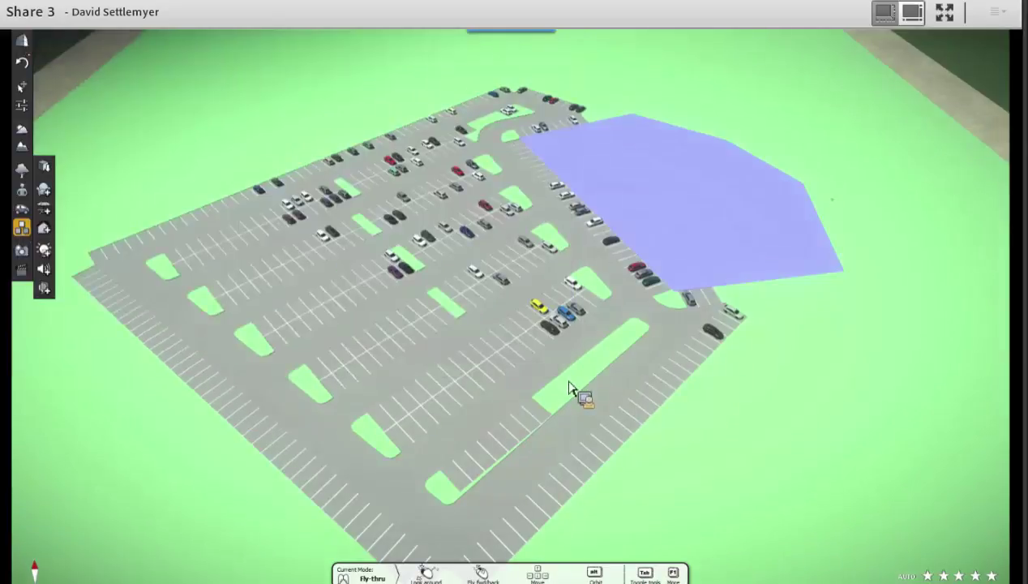
{"action": "left_click", "coordinate": [579, 394]}
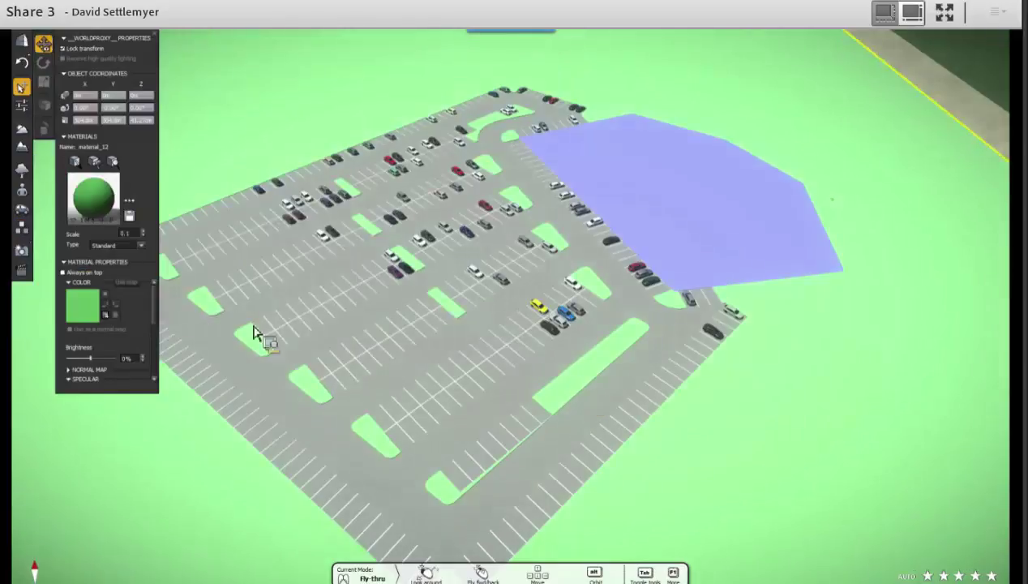
{"action": "left_click", "coordinate": [145, 208]}
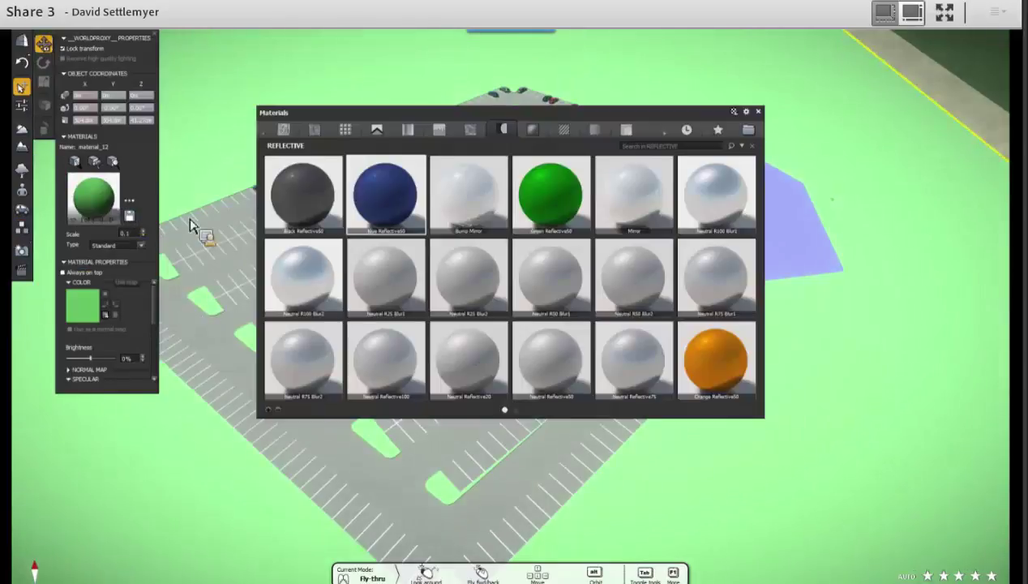
{"action": "left_click", "coordinate": [451, 128]}
{"action": "double_click", "coordinate": [458, 218]}
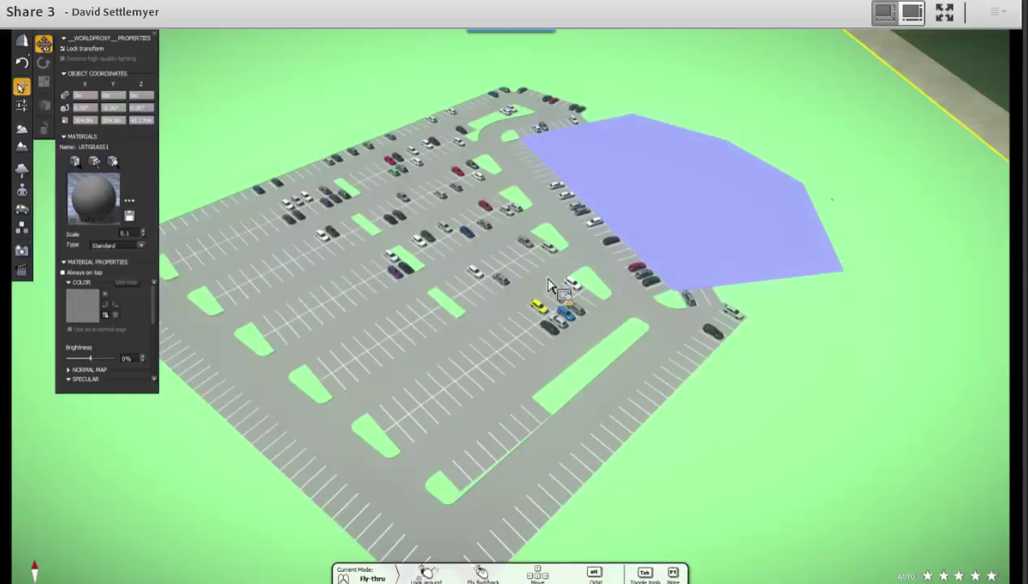
{"action": "scroll", "coordinate": [548, 285], "scroll_direction": "up", "scroll_amount": 5}
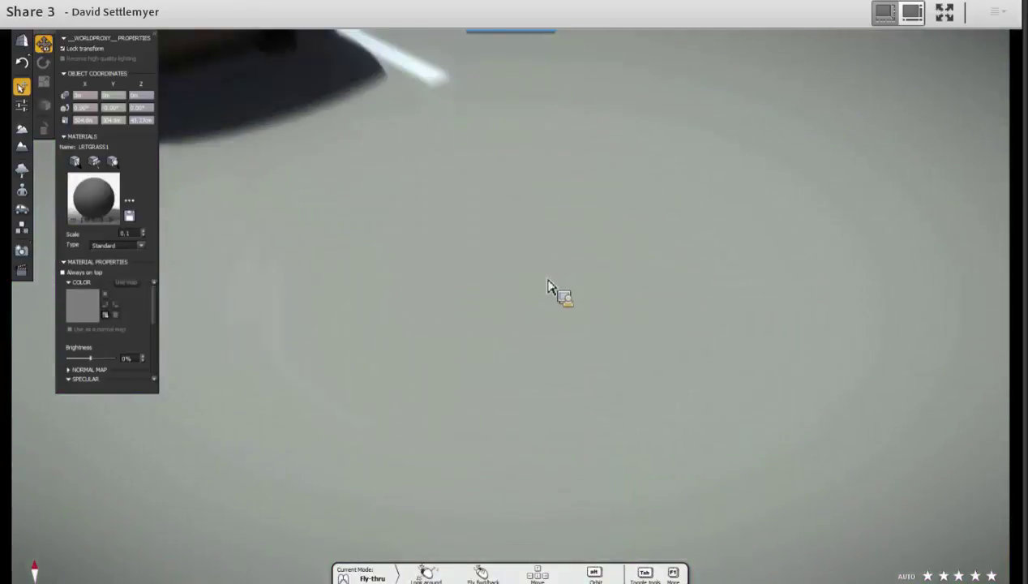
{"action": "scroll", "coordinate": [547, 285], "scroll_direction": "down", "scroll_amount": 5}
Change the ground material colour to black.
{"action": "key", "text": "alt"}
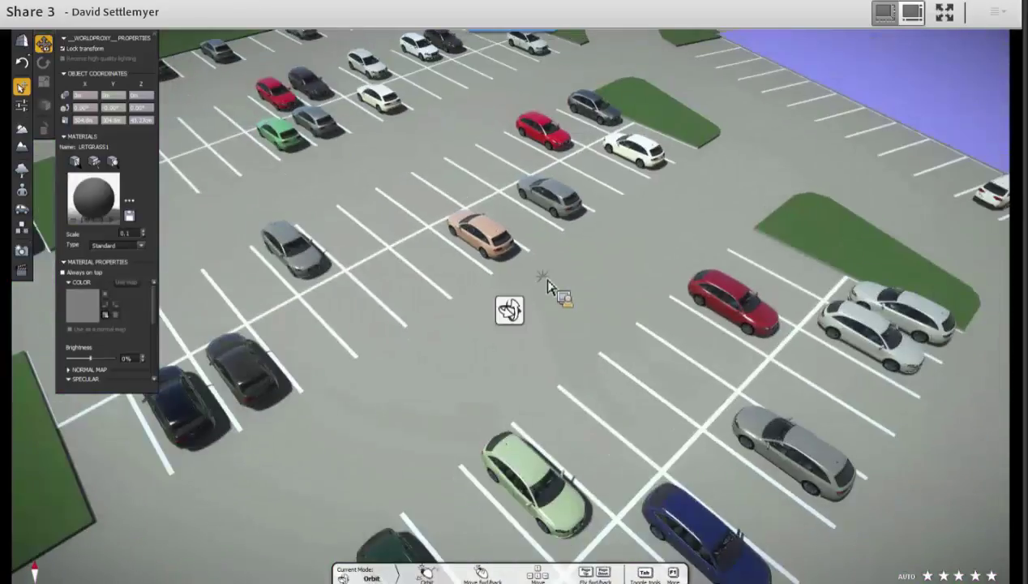
{"action": "left_click", "coordinate": [88, 312]}
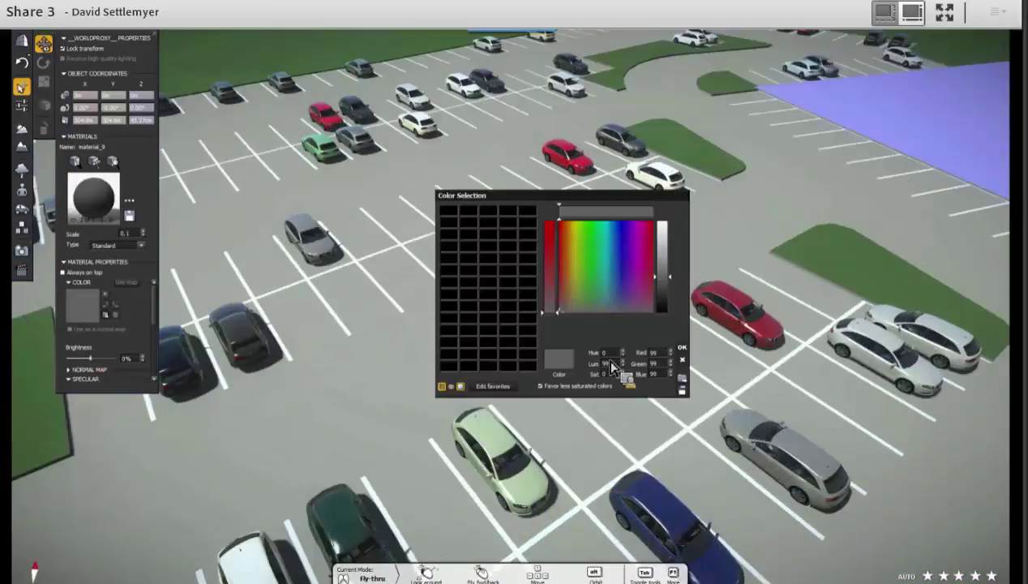
{"action": "left_click", "coordinate": [665, 311]}
{"action": "left_click", "coordinate": [682, 347]}
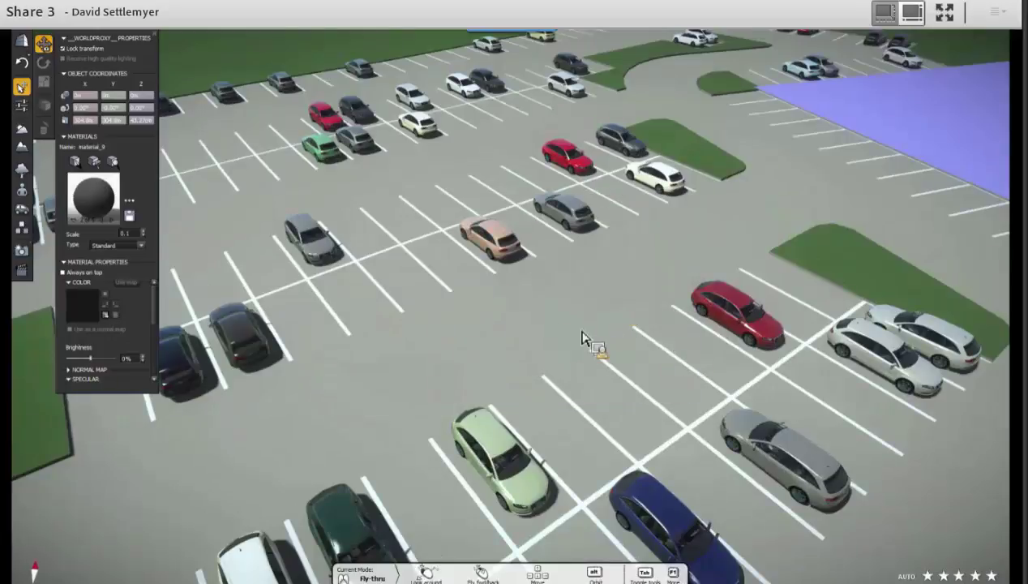
Return to eye-level view, deselect the boundary object, and leave full screen.
{"action": "key", "text": "alt"}
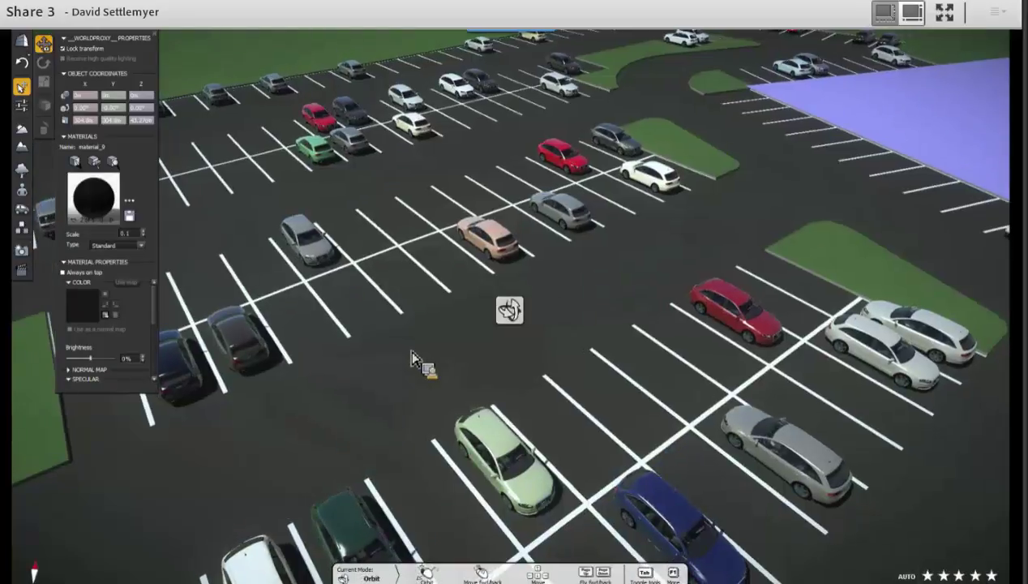
{"action": "key", "text": "alt"}
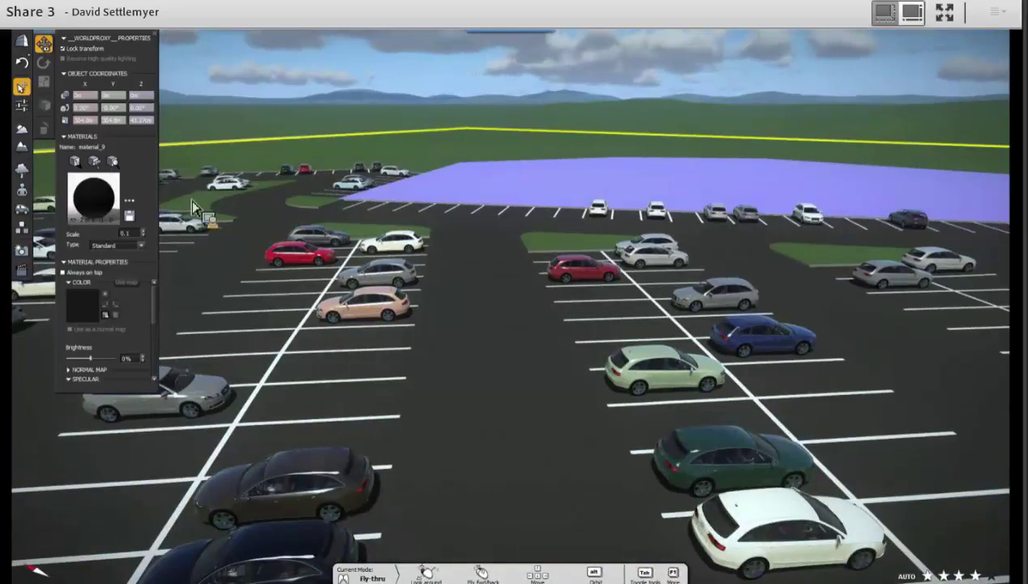
{"action": "left_click", "coordinate": [503, 107]}
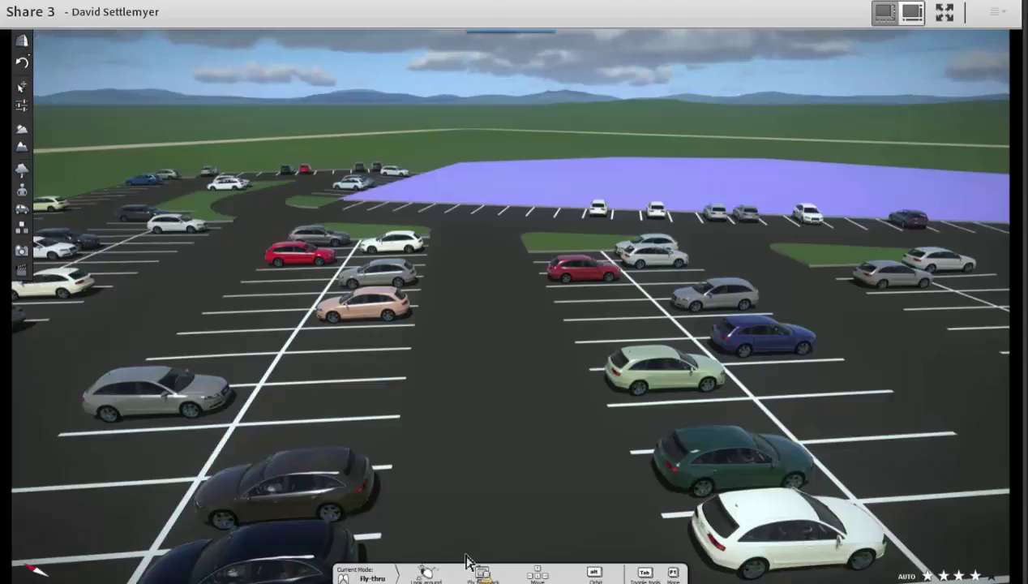
{"action": "key", "text": "Escape"}
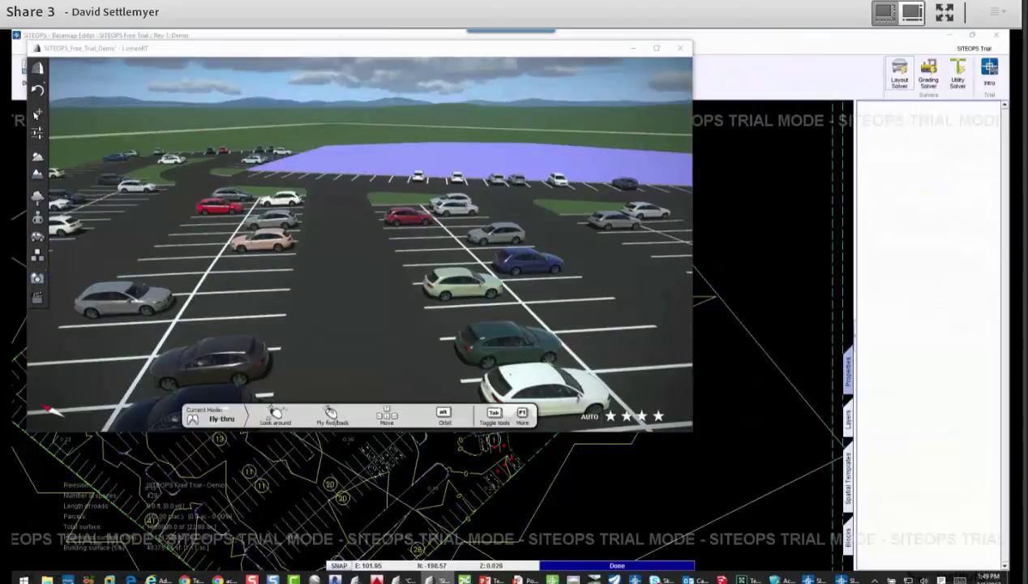
In the Coatesville college scene, delete the brick building, undo it, then switch to the Helsinki browser.
{"action": "key", "text": "alt+Tab"}
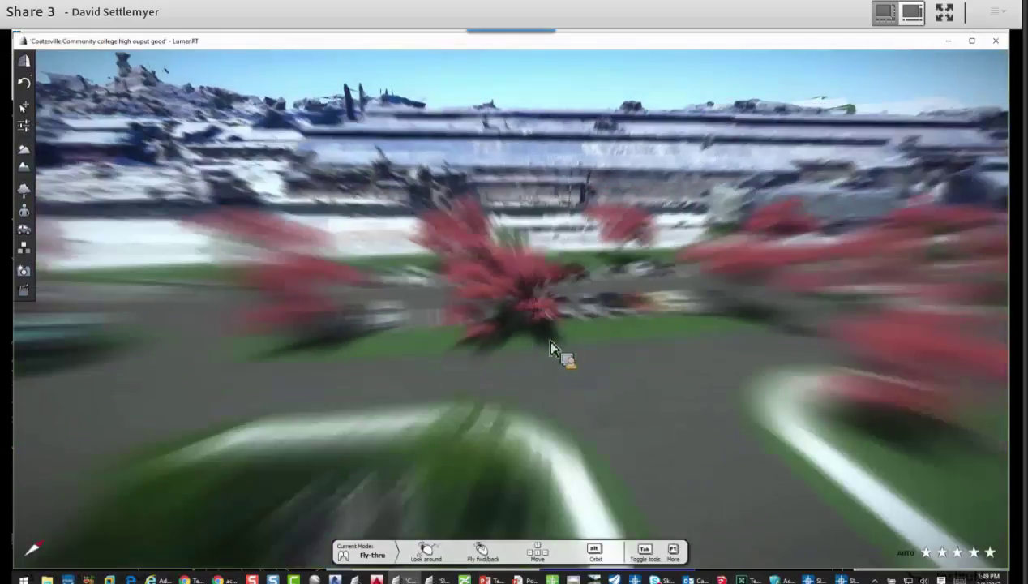
{"action": "key", "text": "alt"}
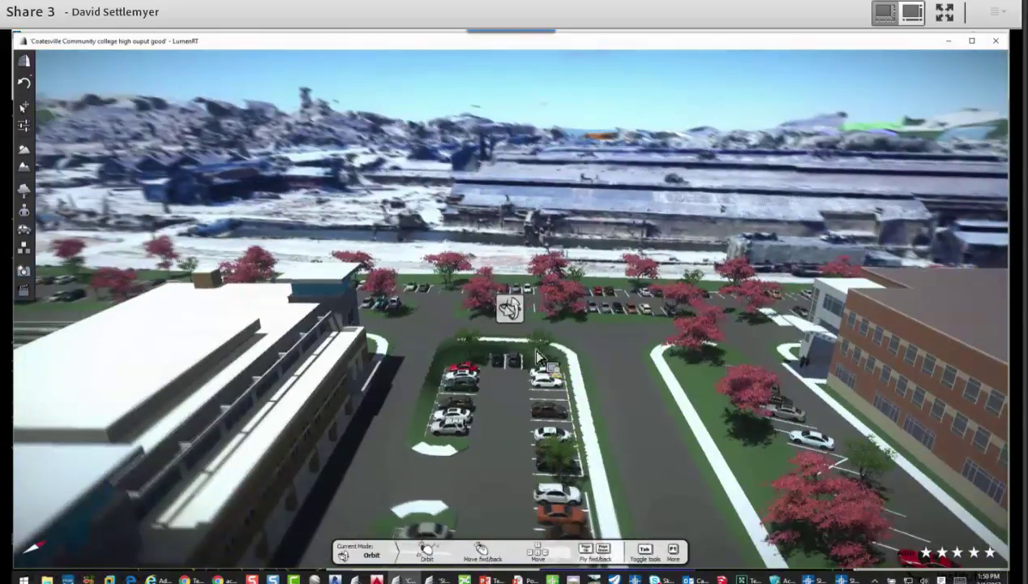
{"action": "key", "text": "alt"}
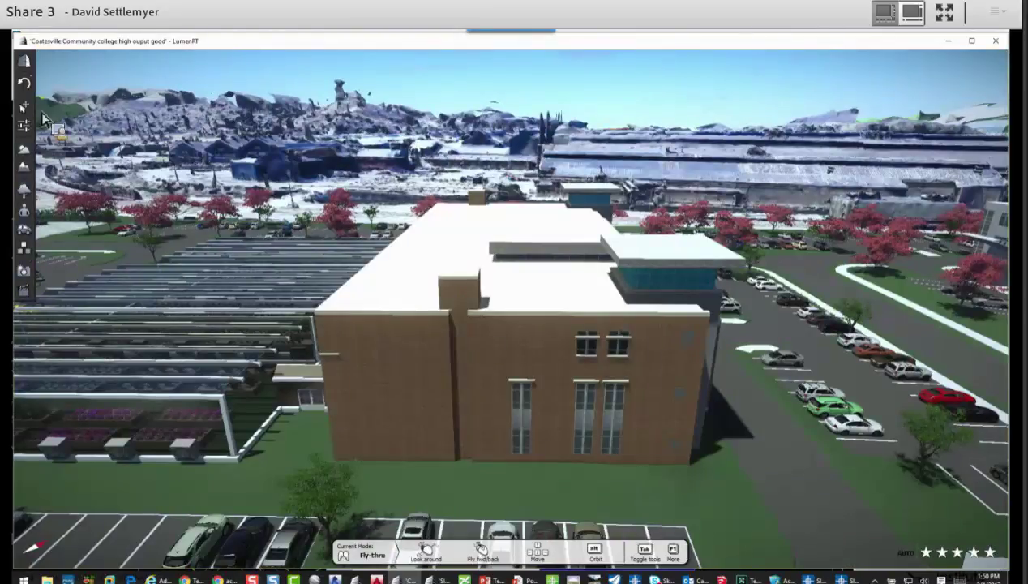
{"action": "left_click", "coordinate": [438, 341]}
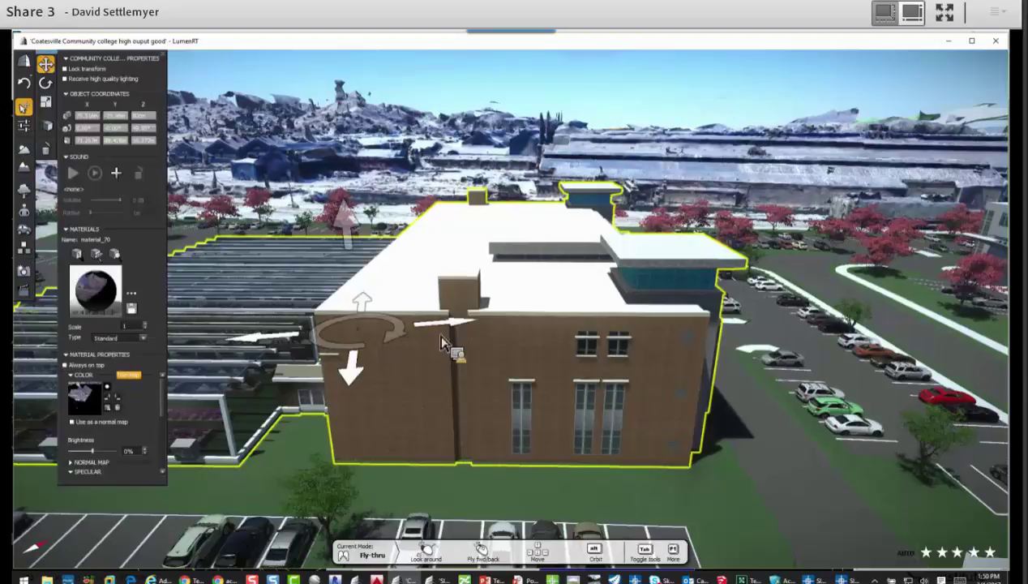
{"action": "key", "text": "Delete"}
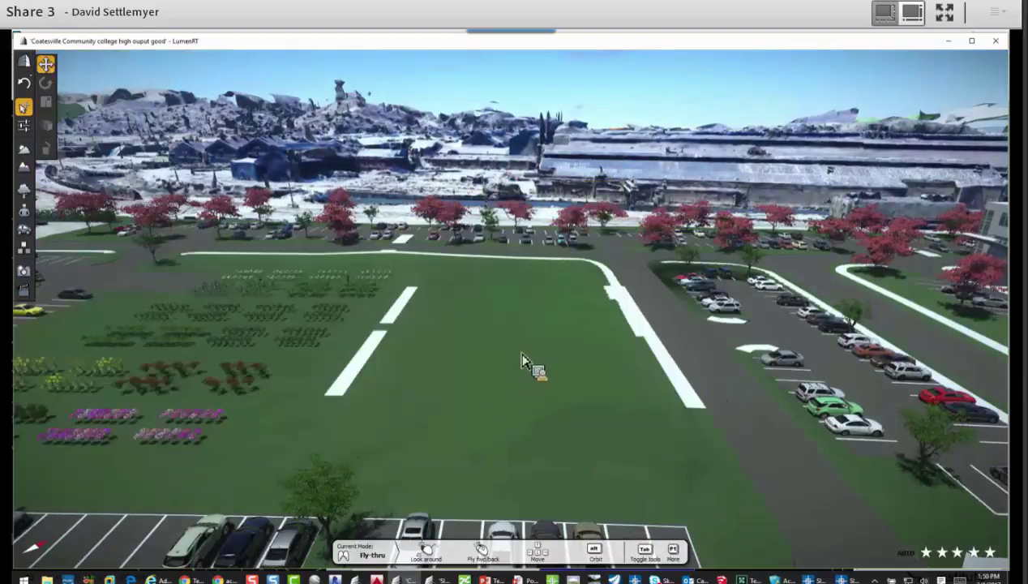
{"action": "left_click", "coordinate": [24, 83]}
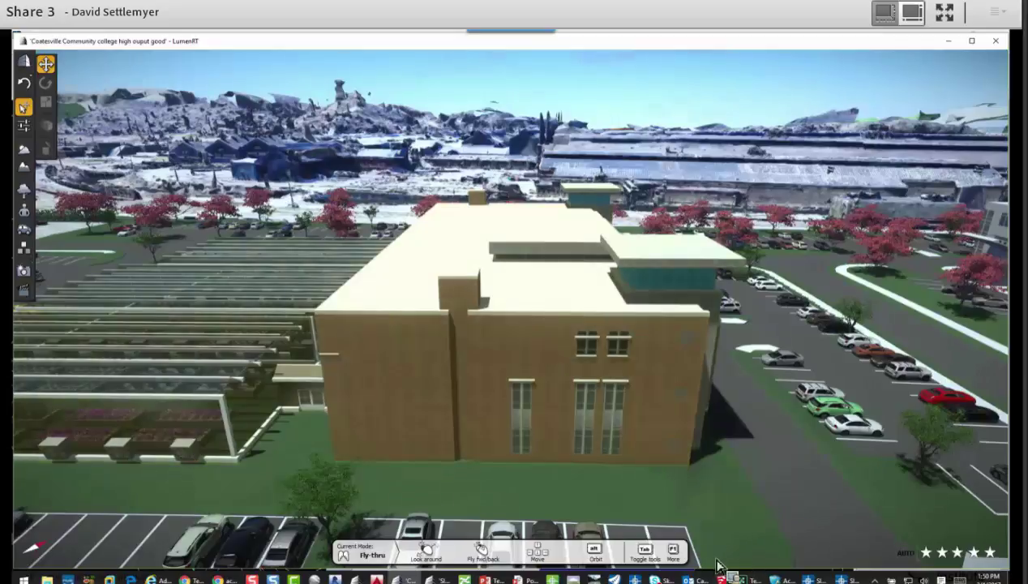
{"action": "mouse_move", "coordinate": [693, 579]}
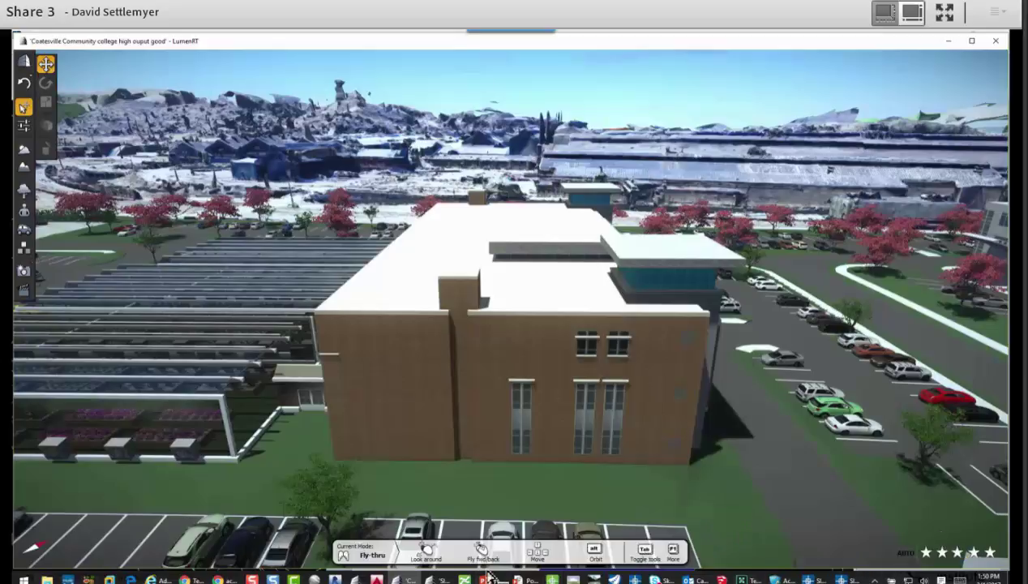
{"action": "key", "text": "alt+Tab"}
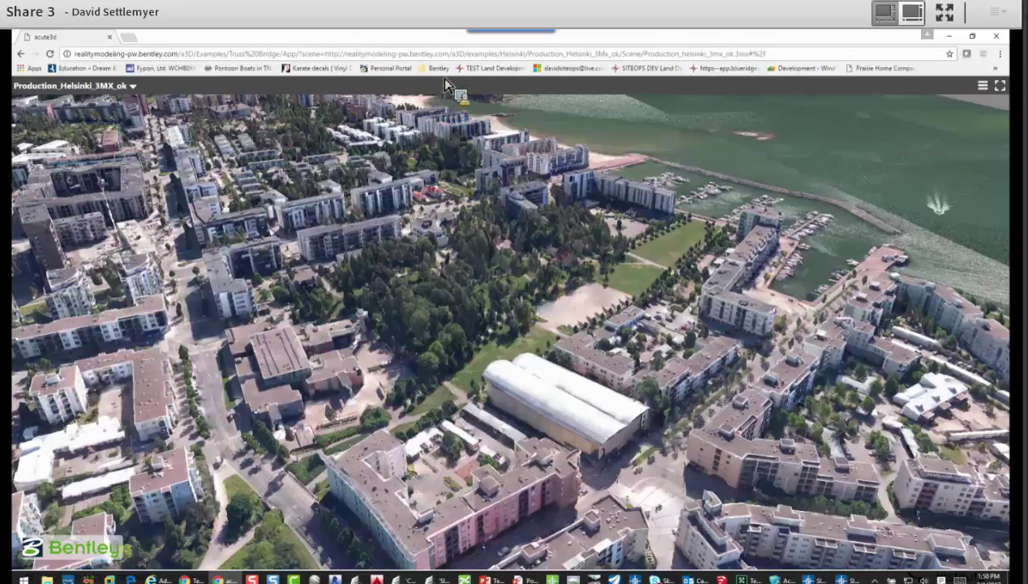
In a new tab, sign in to the CONNECT Personal Portal and view all Learning Paths.
{"action": "key", "text": "ctrl+t"}
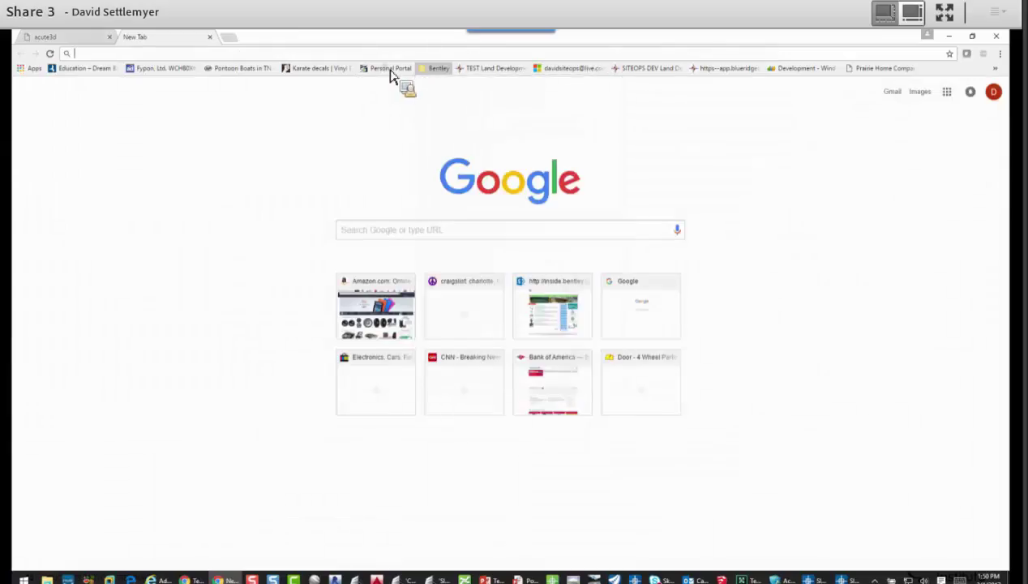
{"action": "left_click", "coordinate": [391, 70]}
{"action": "left_click", "coordinate": [580, 372]}
{"action": "left_click", "coordinate": [811, 303]}
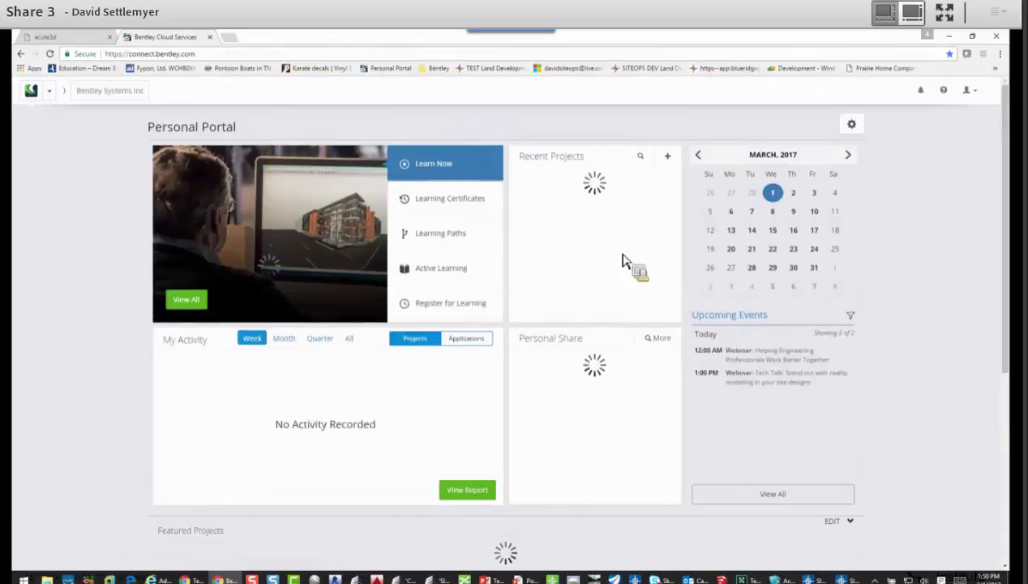
{"action": "left_click", "coordinate": [442, 233]}
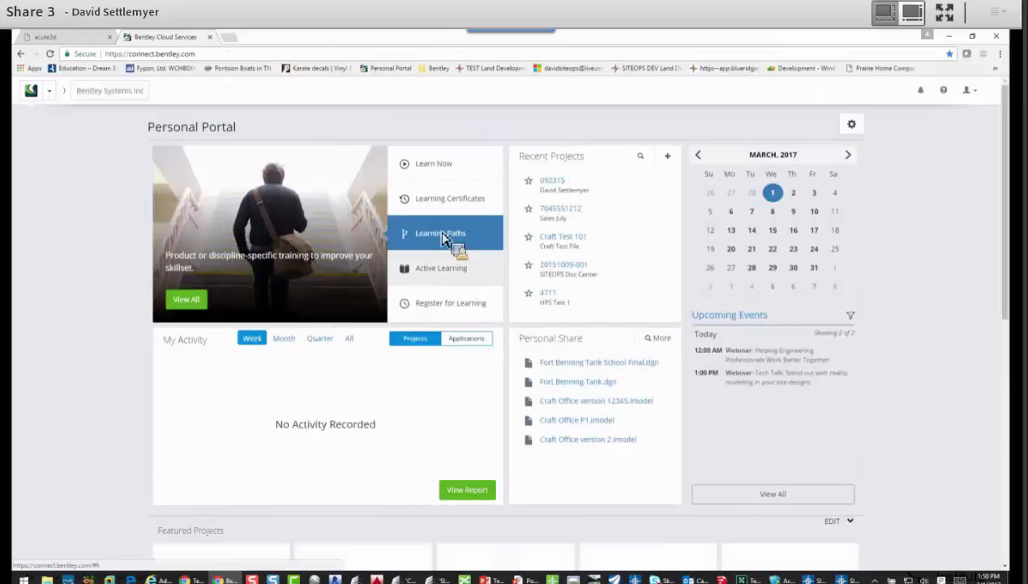
{"action": "left_click", "coordinate": [198, 306]}
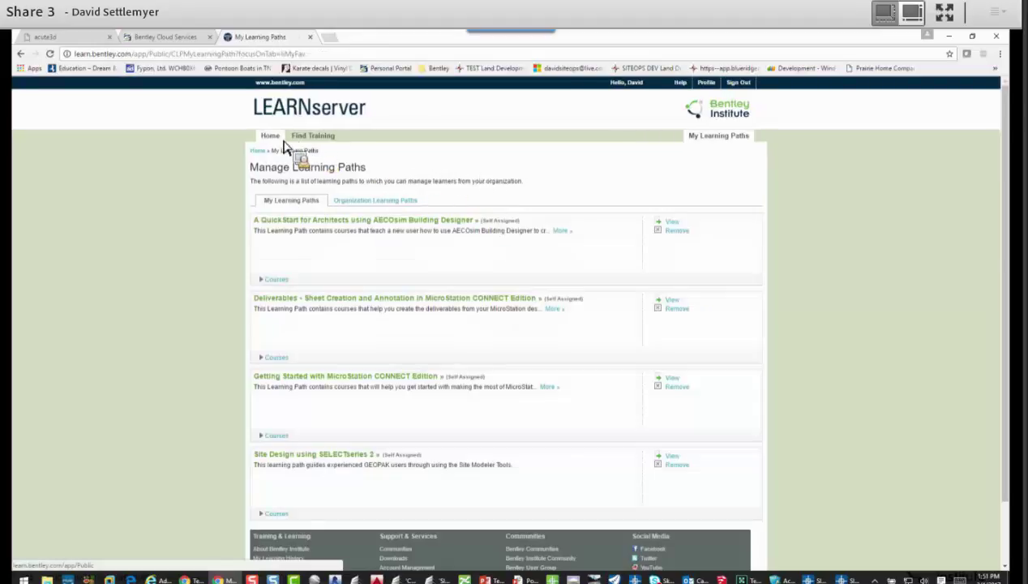
Go to LEARNserver Home, open Find Training, and filter the catalogue to SITEOPS.
{"action": "left_click", "coordinate": [285, 142]}
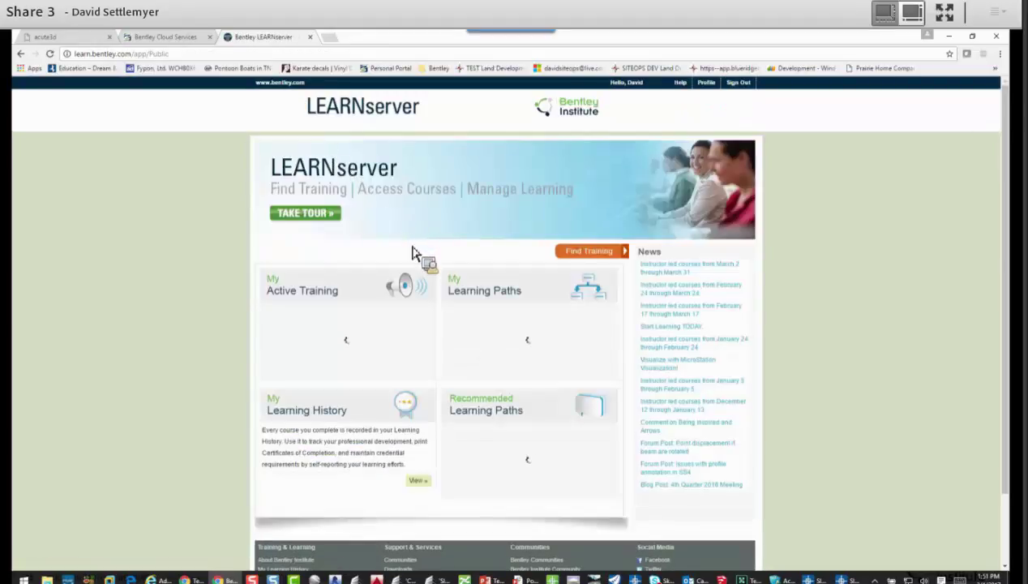
{"action": "left_click", "coordinate": [603, 258]}
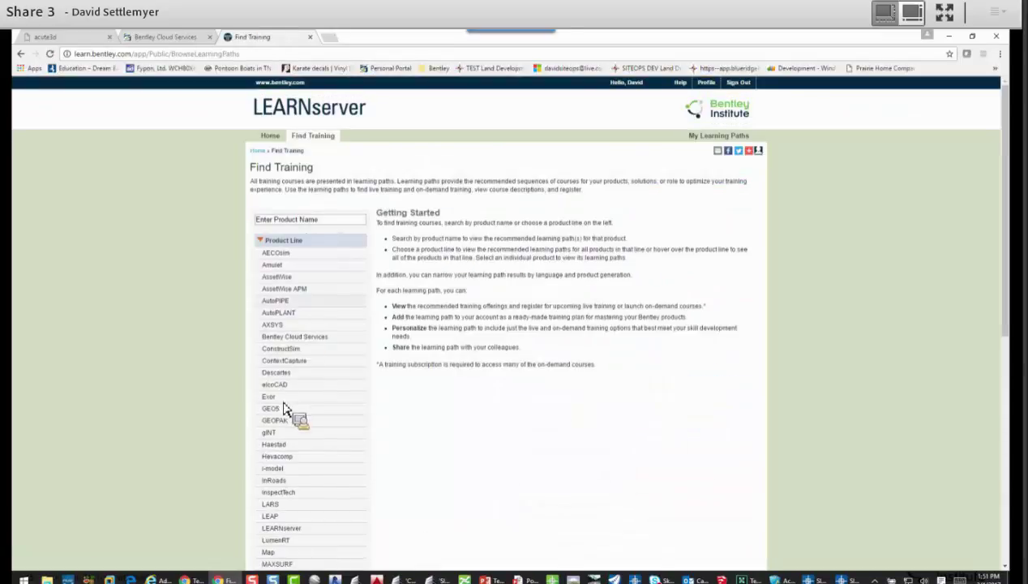
{"action": "scroll", "coordinate": [284, 415], "scroll_direction": "down", "scroll_amount": 5}
{"action": "scroll", "coordinate": [284, 479], "scroll_direction": "down", "scroll_amount": 3}
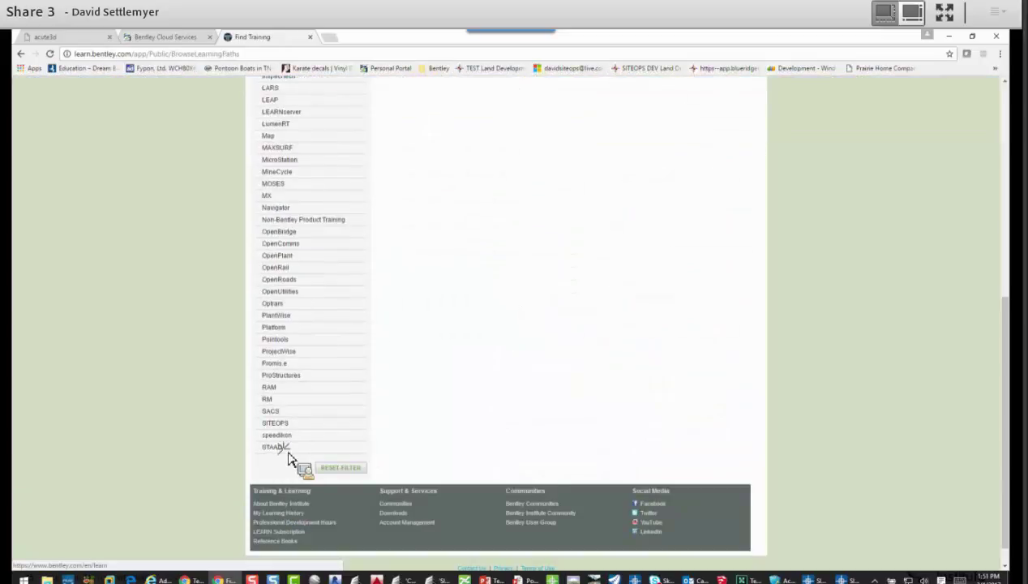
{"action": "left_click", "coordinate": [284, 424]}
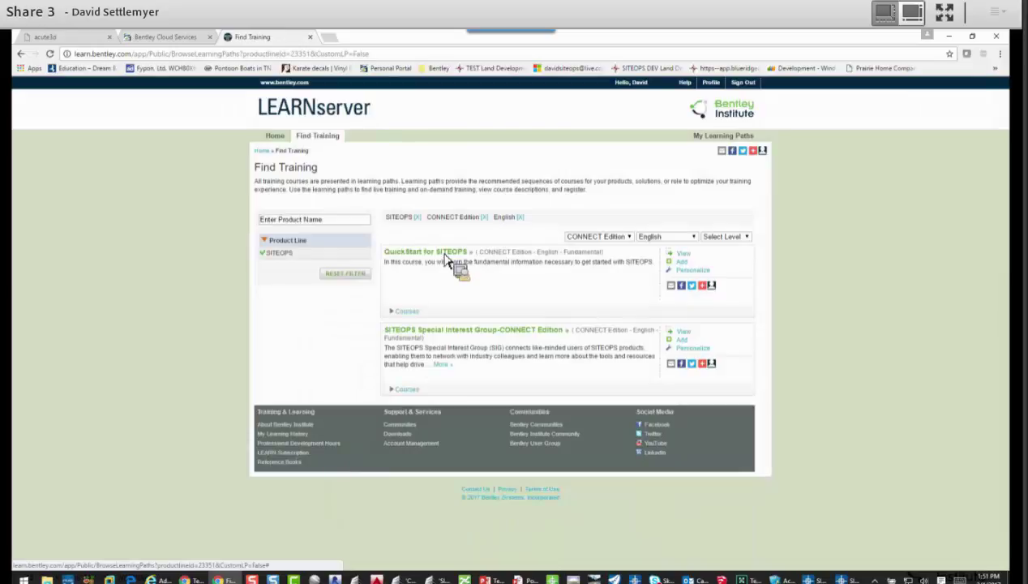
Expand the SITEOPS path course lists and open the Special Interest Group-CONNECT Edition path.
{"action": "left_click", "coordinate": [397, 389]}
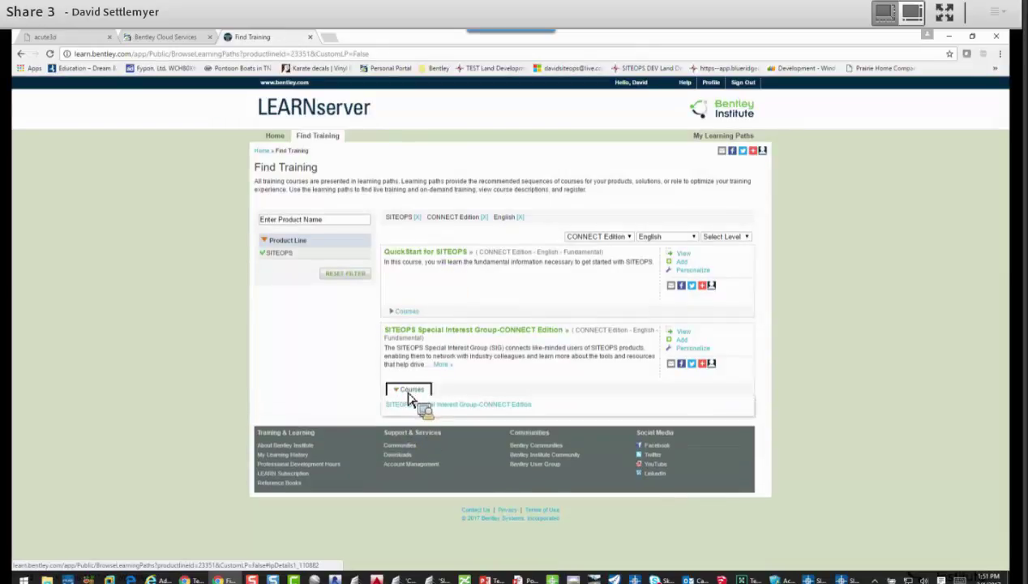
{"action": "left_click", "coordinate": [409, 394]}
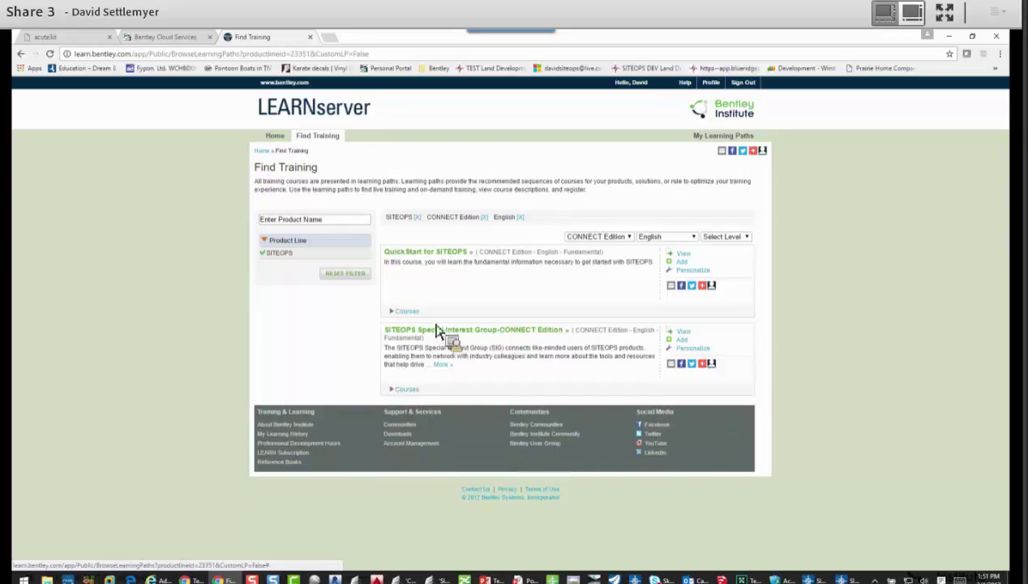
{"action": "left_click", "coordinate": [408, 311]}
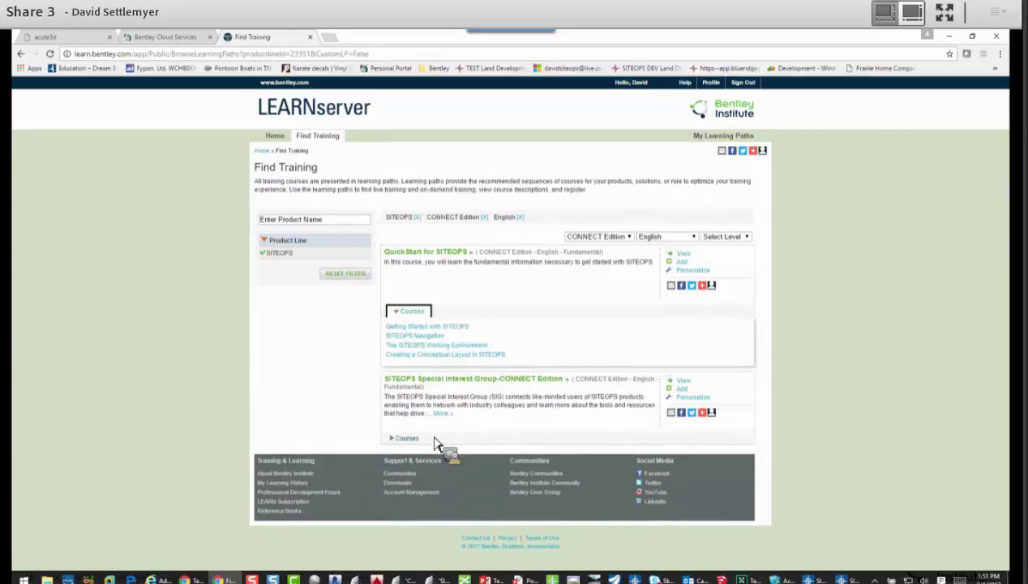
{"action": "left_click", "coordinate": [400, 441]}
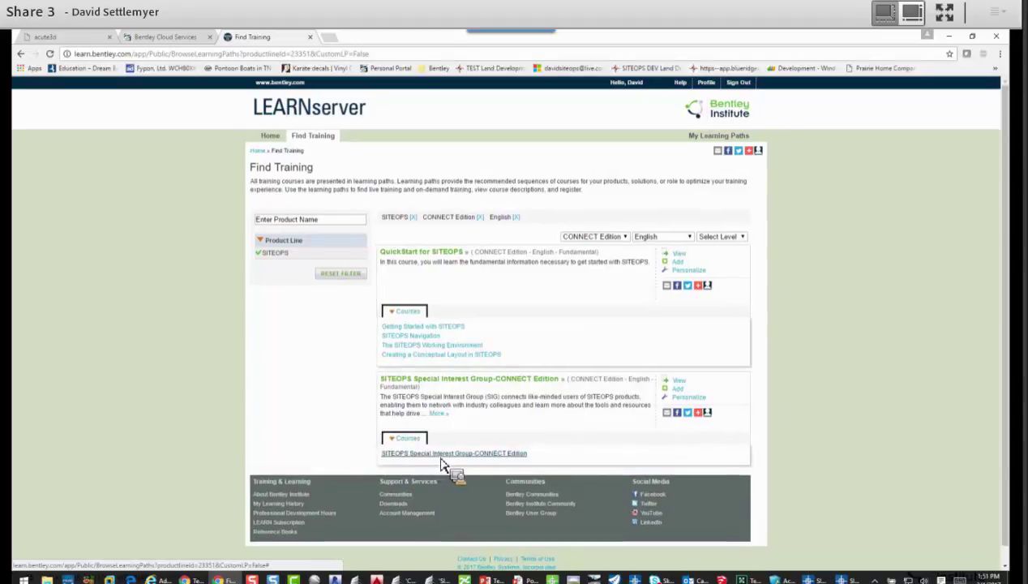
{"action": "left_click", "coordinate": [442, 455]}
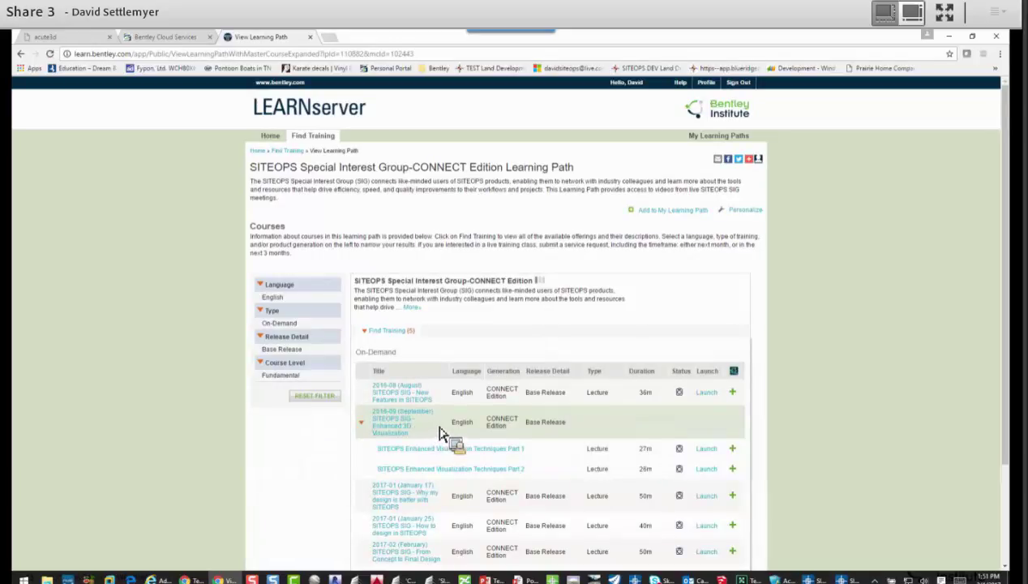
Scroll through the SIG lecture list, then return to the presentation's 'Don't believe it, TRY IT' slide.
{"action": "scroll", "coordinate": [761, 374], "scroll_direction": "down", "scroll_amount": 2}
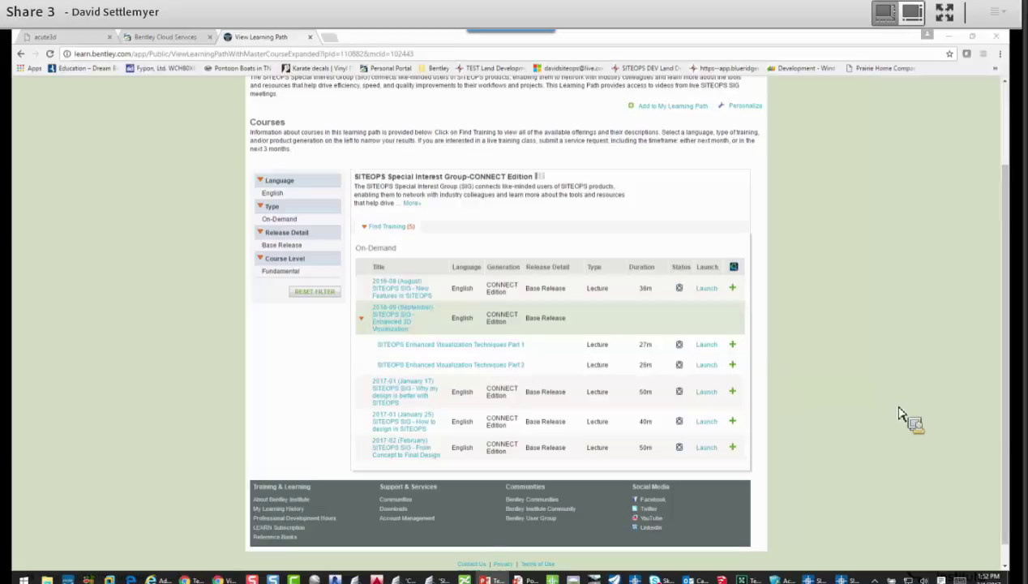
{"action": "key", "text": "alt+Tab"}
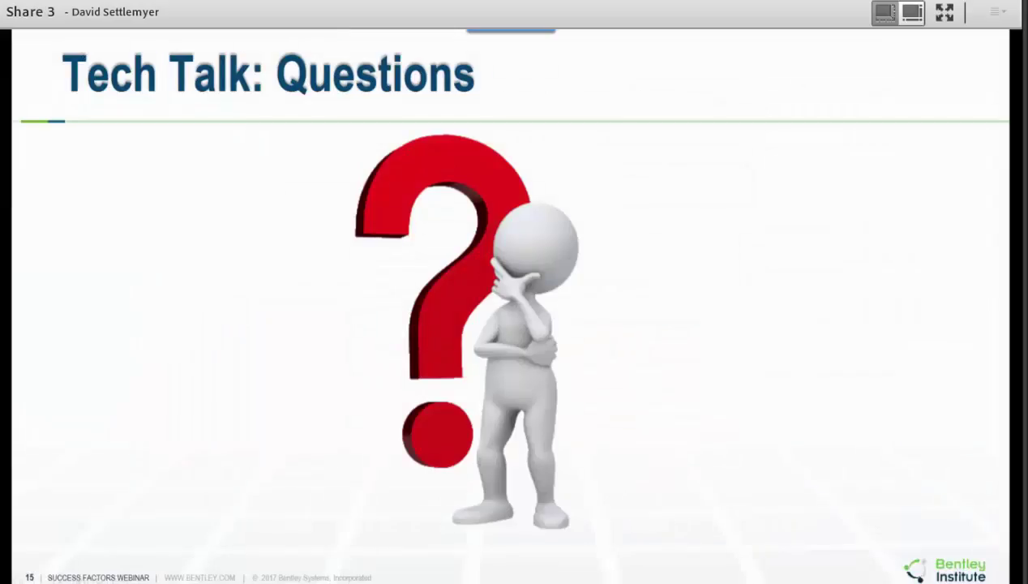
{"action": "key", "text": "Right"}
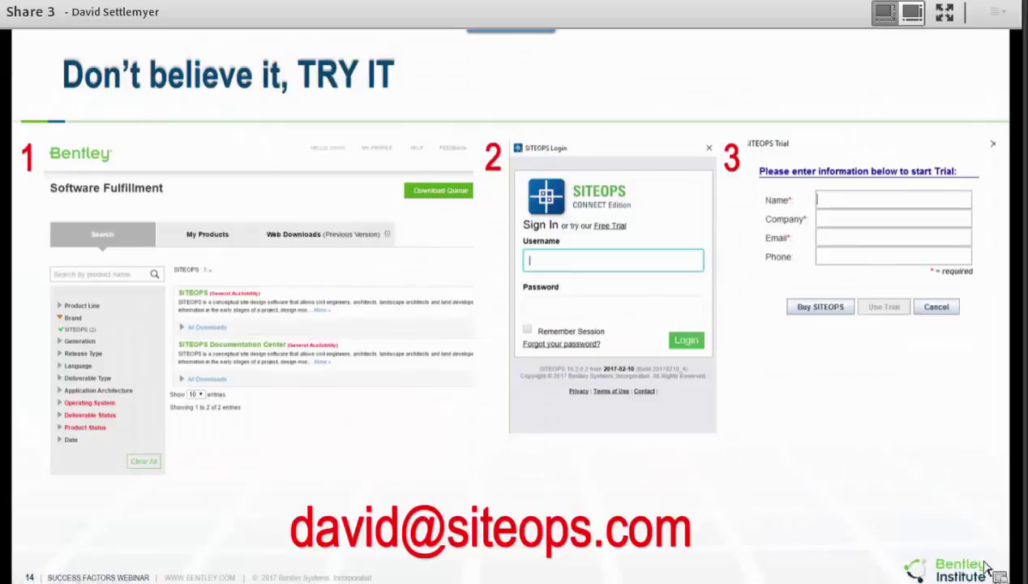